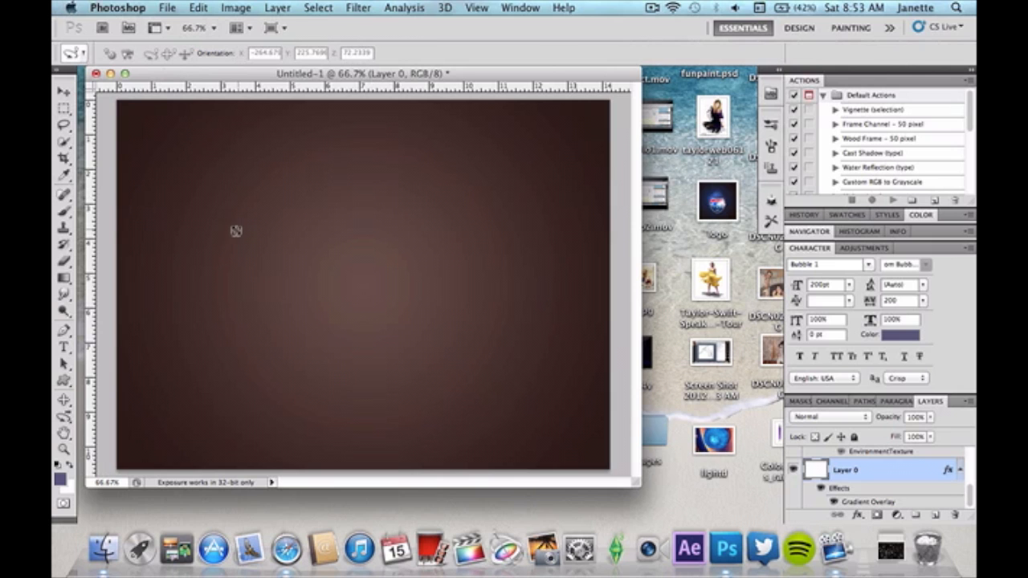
Step: Examine the colors of the start and end stops in Layer 0's gradient overlay
{"action": "double_click", "coordinate": [877, 474]}
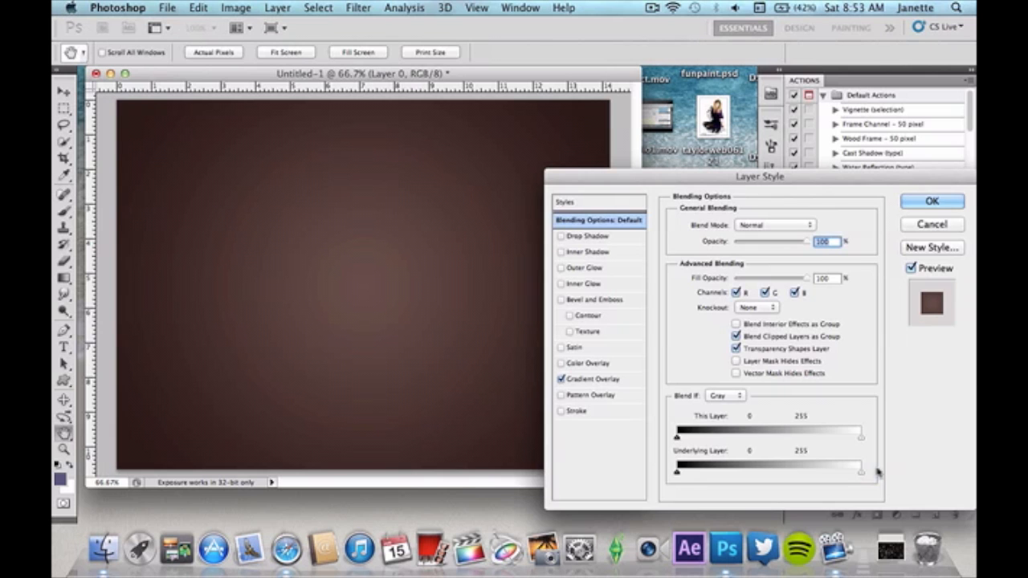
{"action": "left_click", "coordinate": [600, 379]}
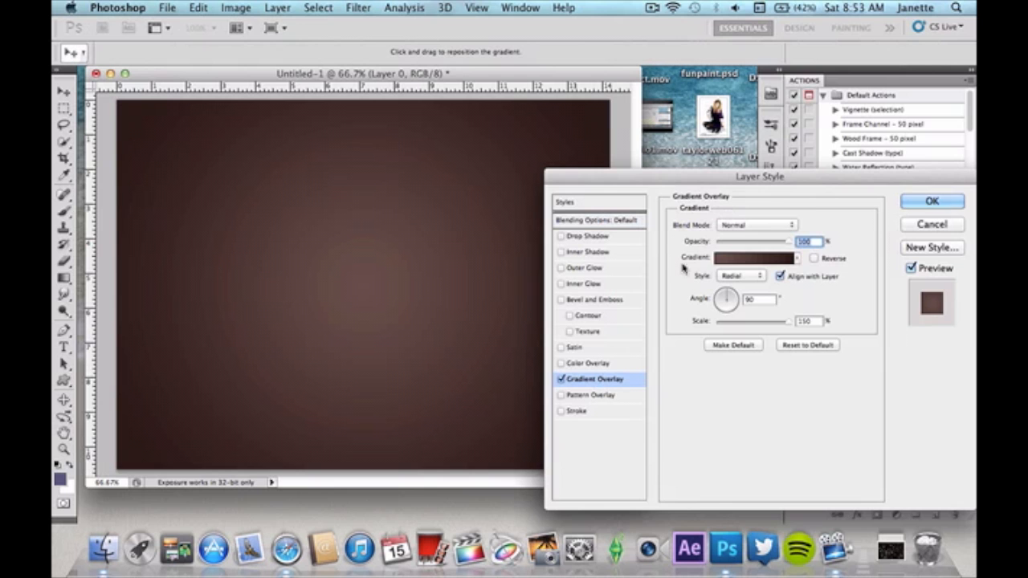
{"action": "left_click", "coordinate": [743, 263]}
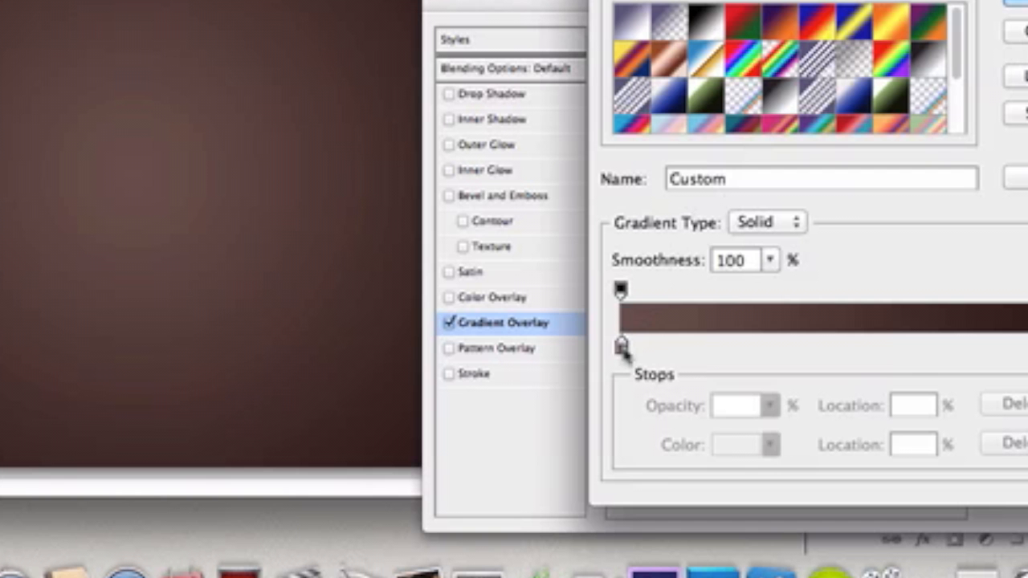
{"action": "left_click", "coordinate": [669, 393]}
{"action": "left_click", "coordinate": [734, 438]}
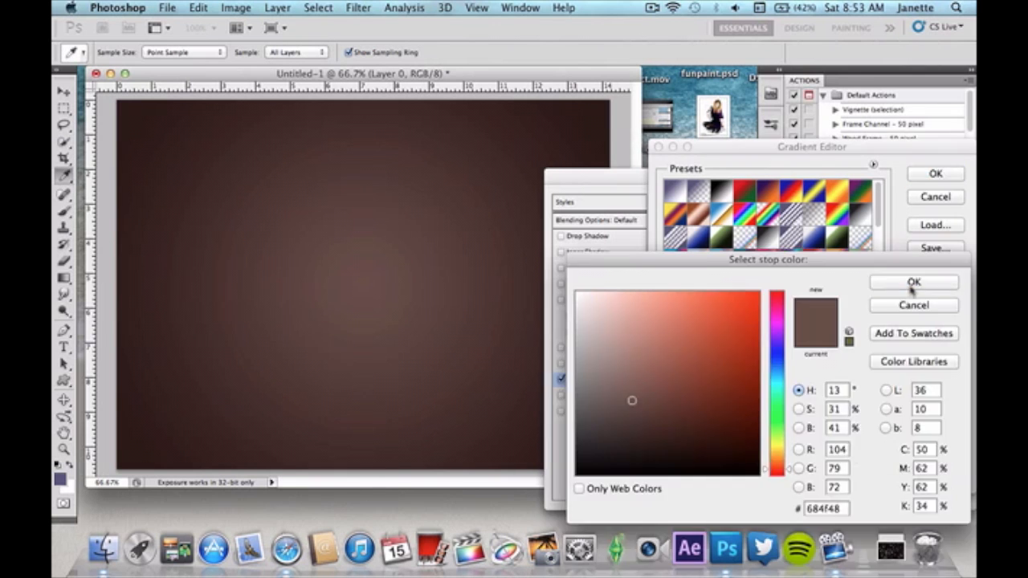
{"action": "left_click", "coordinate": [913, 283]}
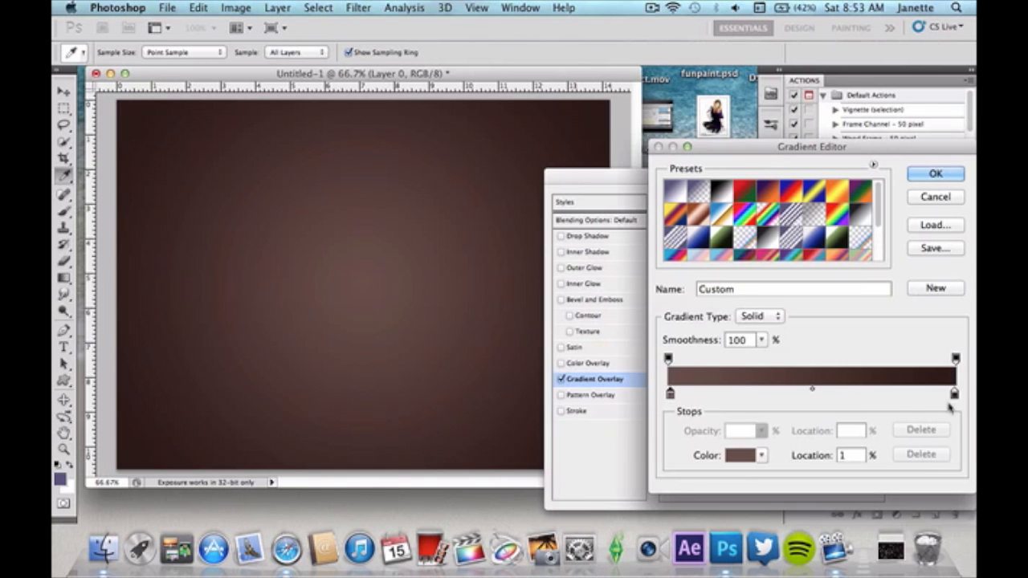
{"action": "left_click", "coordinate": [954, 394]}
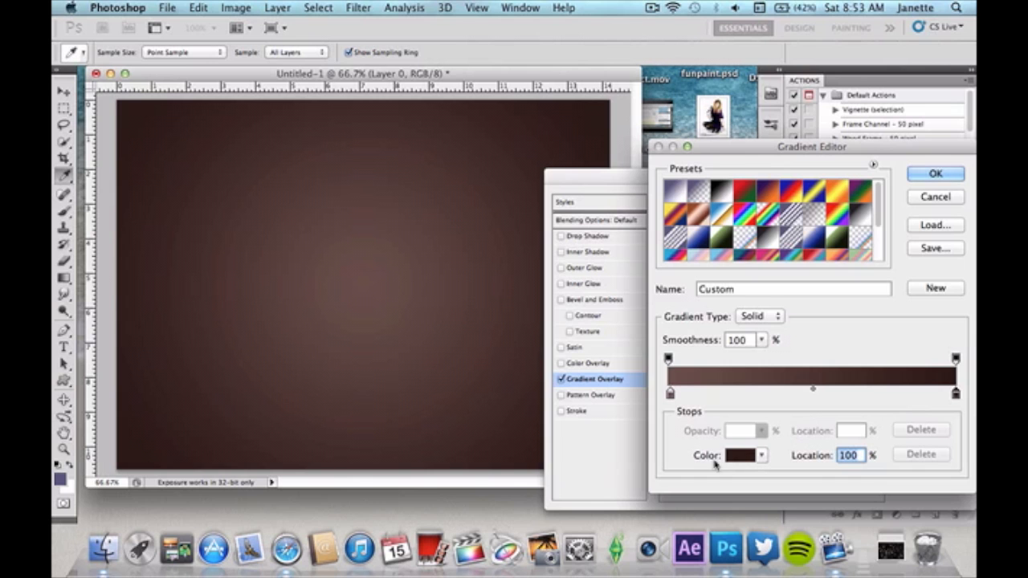
{"action": "left_click", "coordinate": [740, 456]}
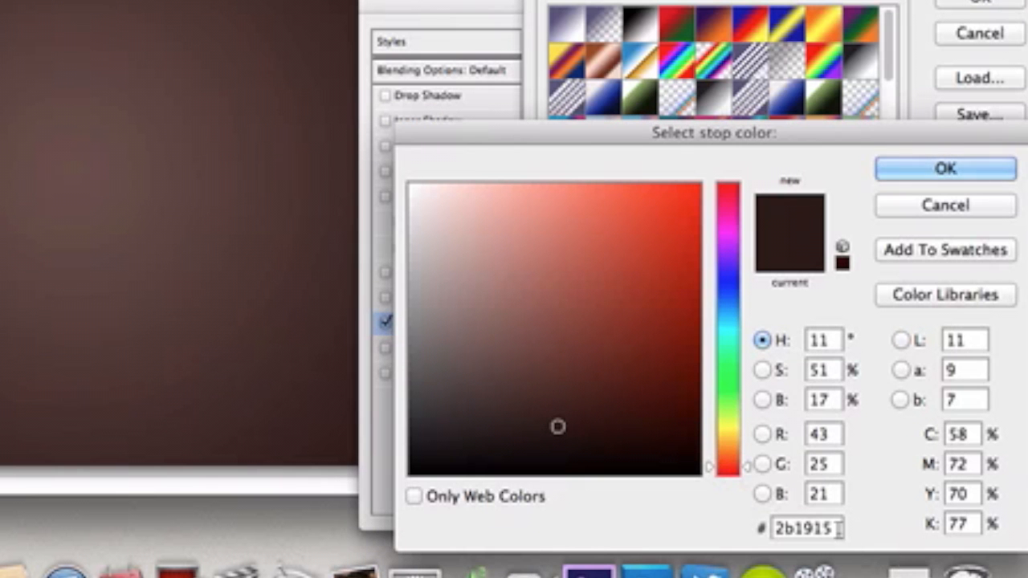
{"action": "left_click", "coordinate": [885, 177]}
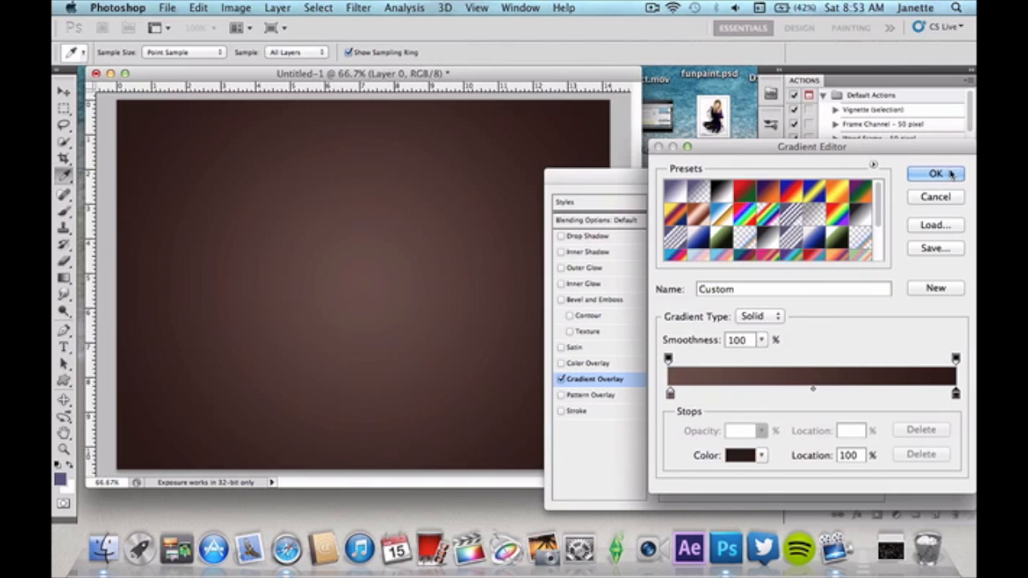
{"action": "left_click", "coordinate": [950, 174]}
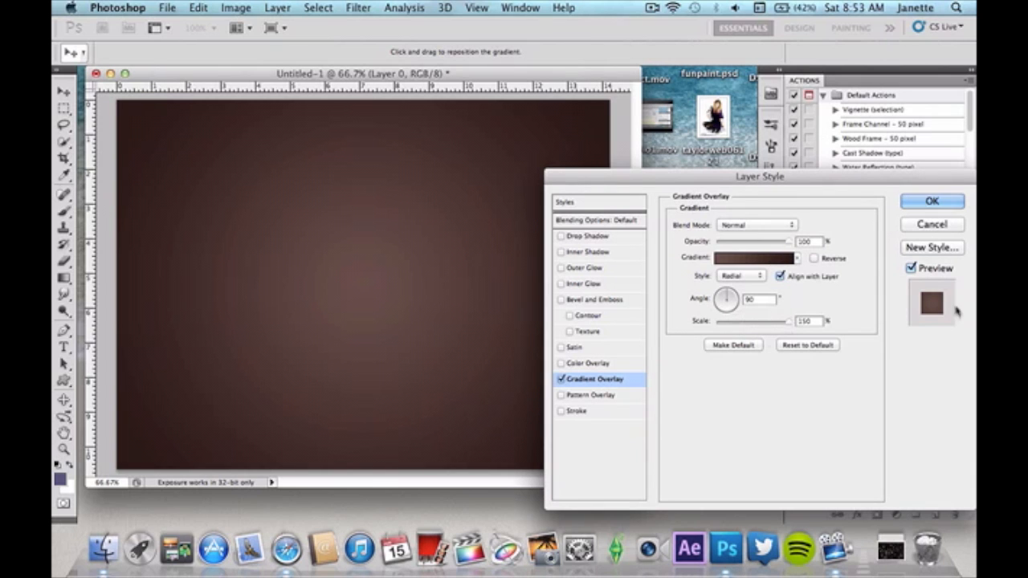
{"action": "left_click", "coordinate": [931, 201]}
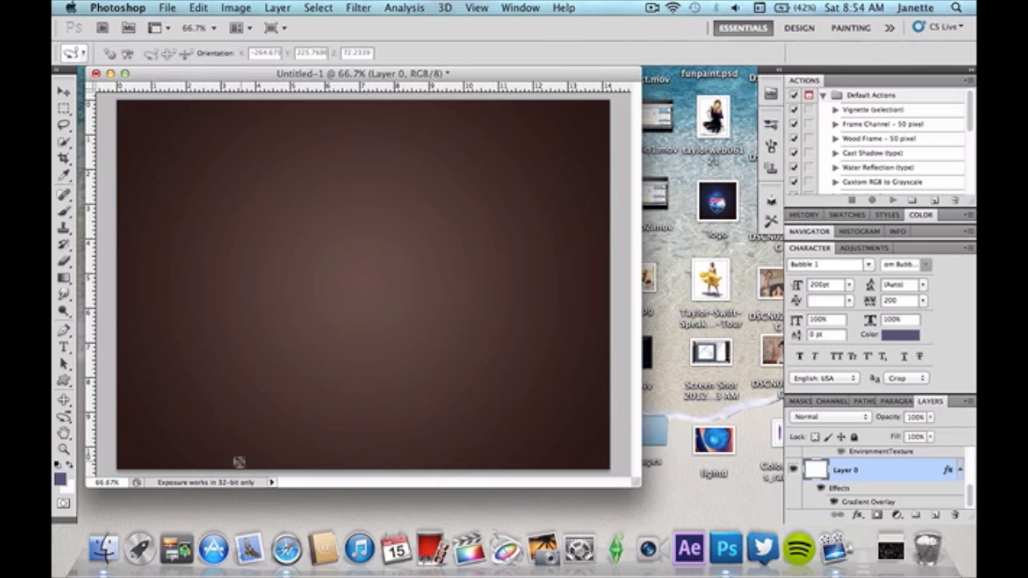
Step: Add the text "Jazz" on the canvas in the Bubble 1 font at 200 pt
{"action": "left_click", "coordinate": [64, 331]}
{"action": "left_click", "coordinate": [64, 347]}
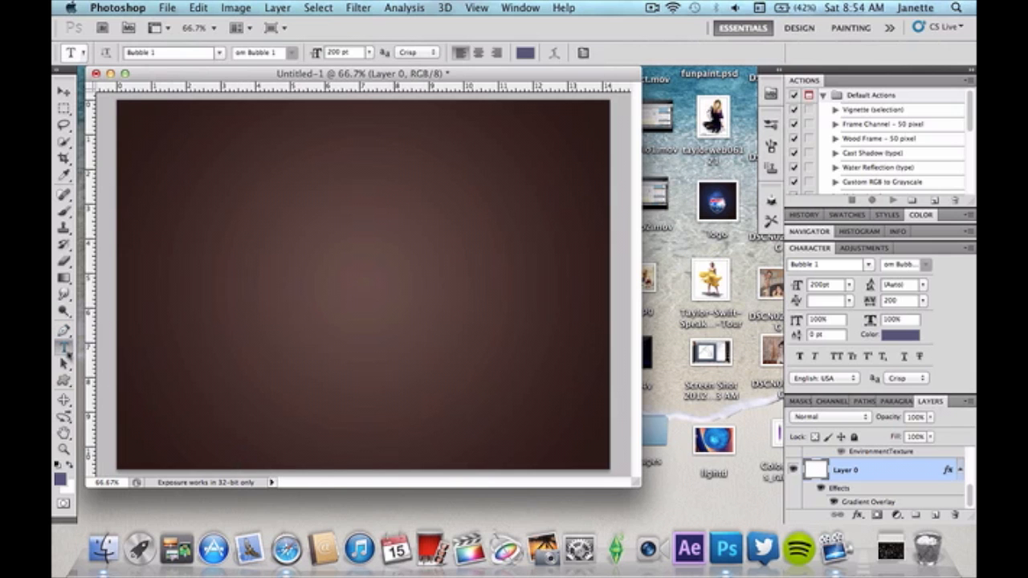
{"action": "left_click", "coordinate": [217, 53]}
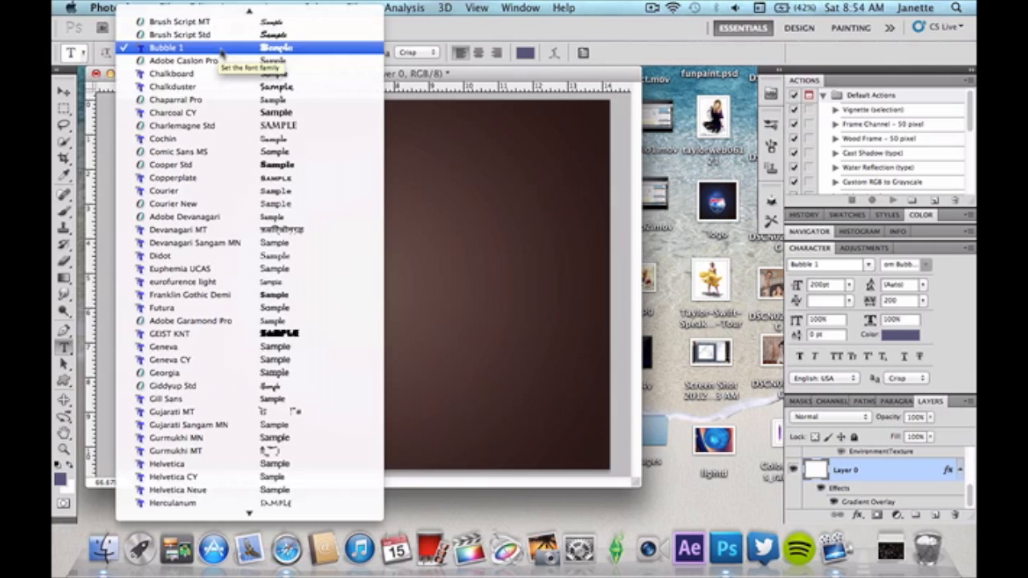
{"action": "left_click", "coordinate": [538, 75]}
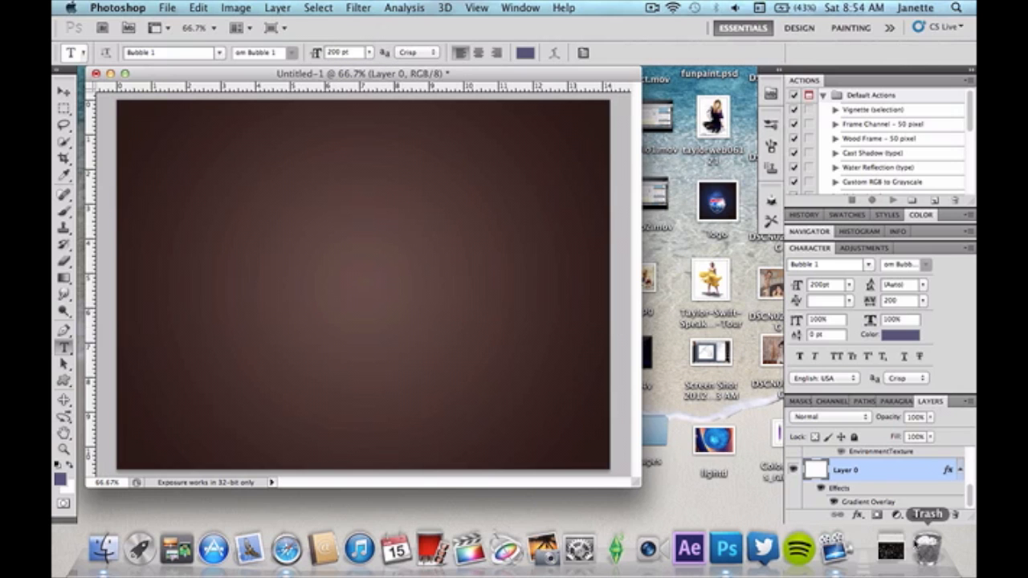
{"action": "scroll", "coordinate": [864, 461], "scroll_direction": "up", "scroll_amount": 3}
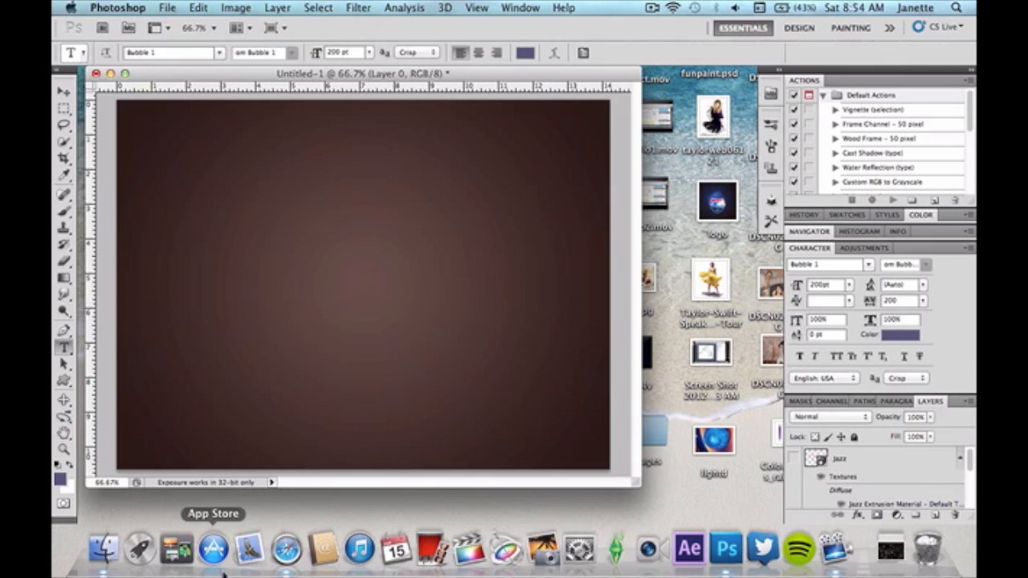
{"action": "left_click", "coordinate": [248, 243]}
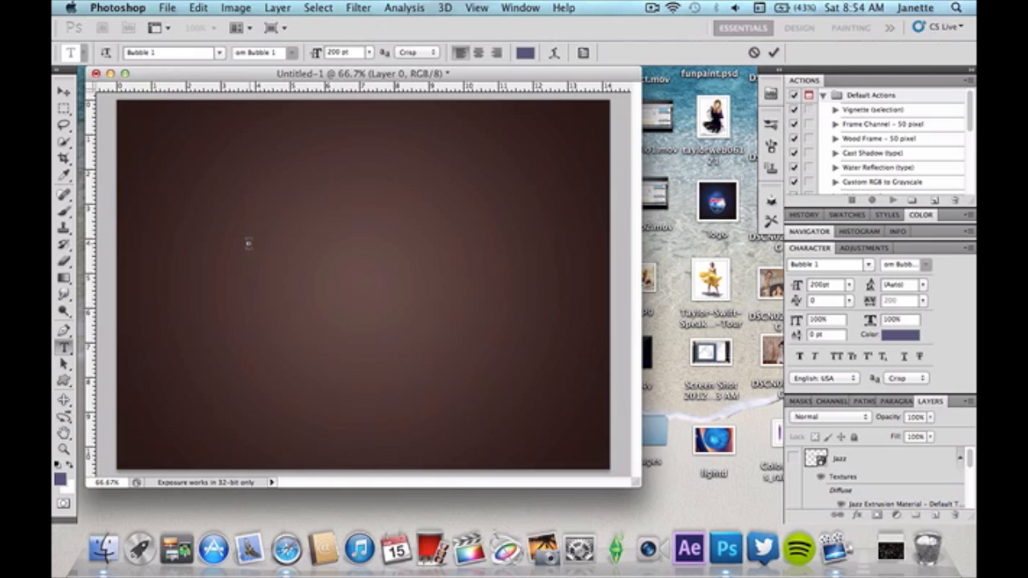
{"action": "type", "text": "Jazz"}
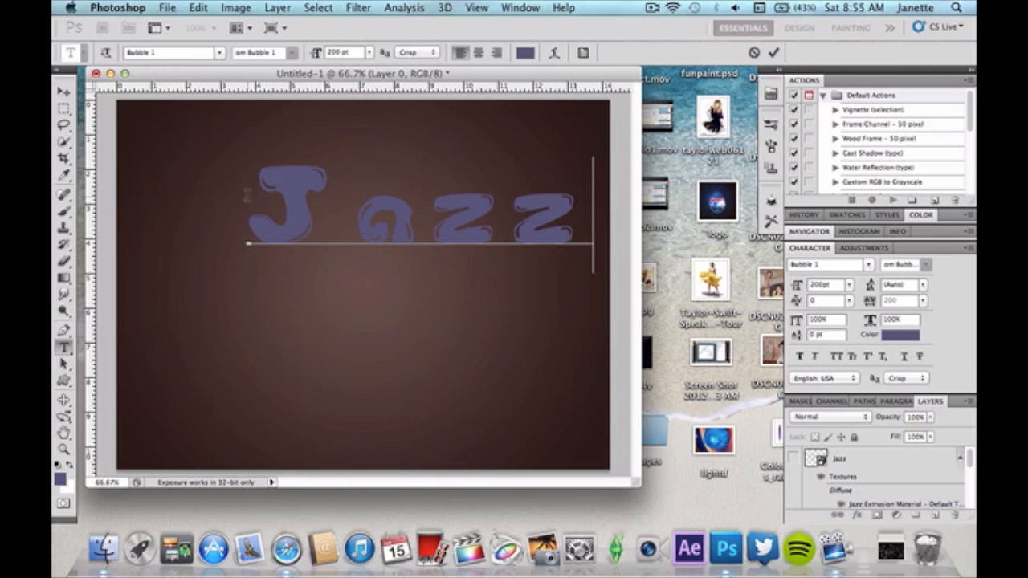
Step: Recolor the Jazz text white and move it to the center of the canvas
{"action": "left_click_drag", "start_coordinate": [279, 195], "coordinate": [567, 230]}
{"action": "left_click", "coordinate": [524, 52]}
{"action": "left_click", "coordinate": [577, 294]}
{"action": "left_click", "coordinate": [914, 282]}
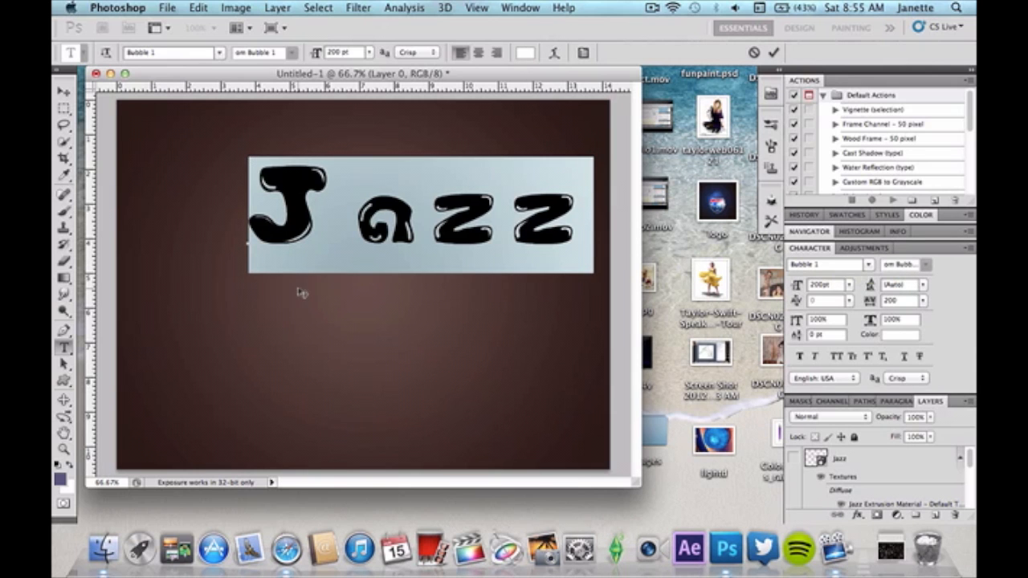
{"action": "left_click", "coordinate": [64, 92]}
{"action": "left_click_drag", "start_coordinate": [313, 183], "coordinate": [261, 233]}
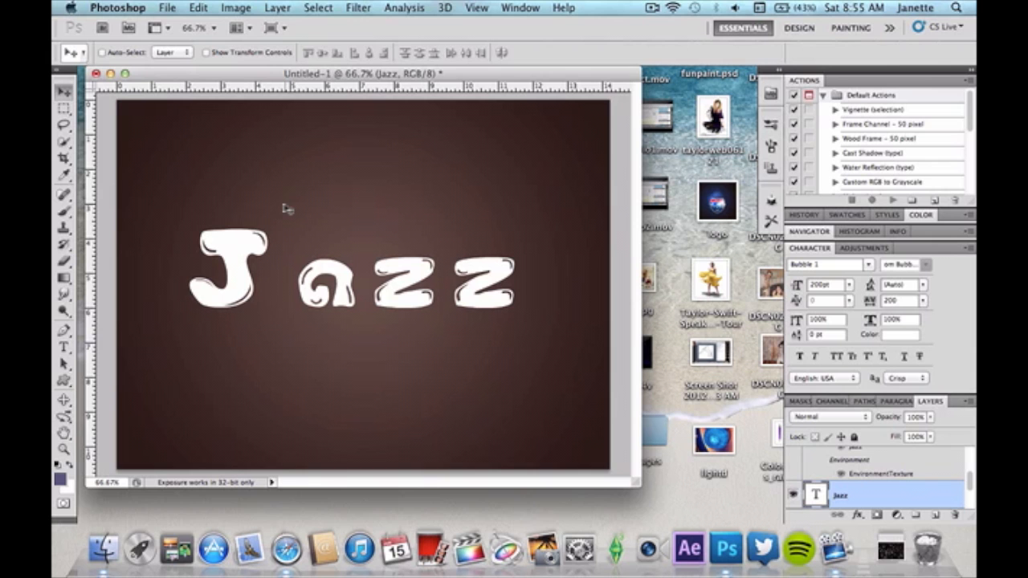
Step: Start a Repoussé 3D extrusion from the Jazz text layer and accept rasterizing the text
{"action": "left_click", "coordinate": [445, 8]}
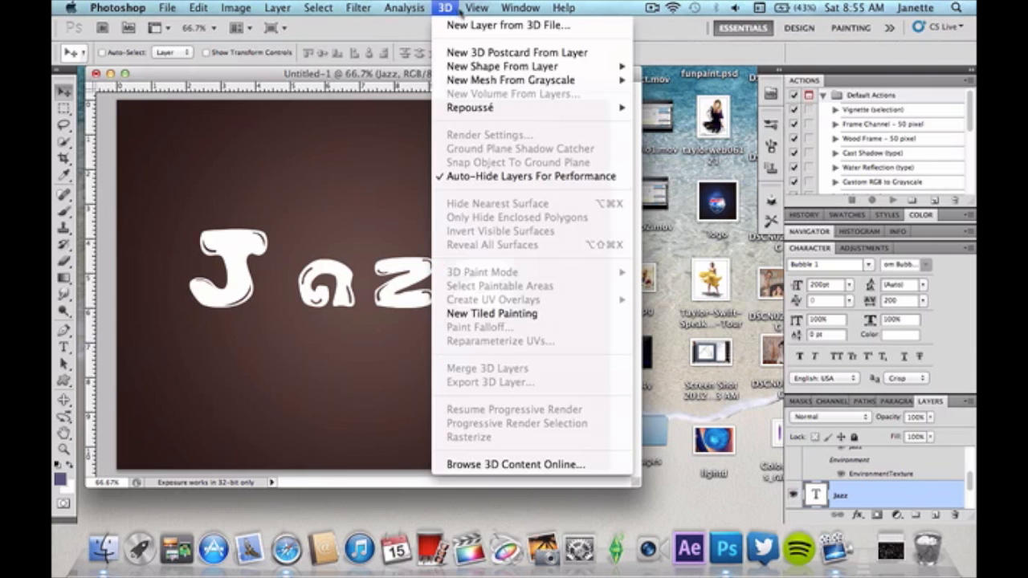
{"action": "mouse_move", "coordinate": [490, 109]}
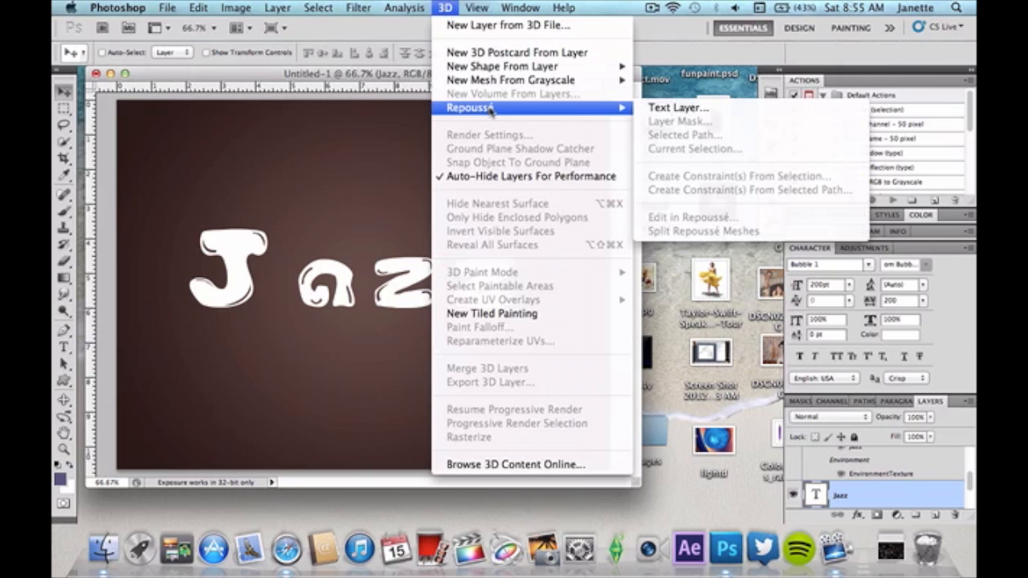
{"action": "left_click", "coordinate": [643, 108]}
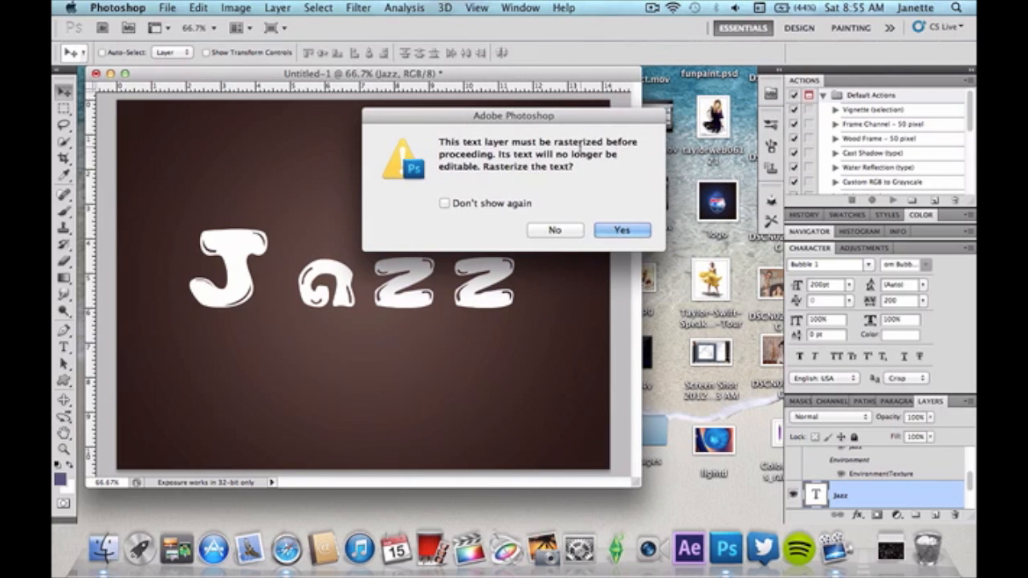
{"action": "left_click", "coordinate": [640, 233]}
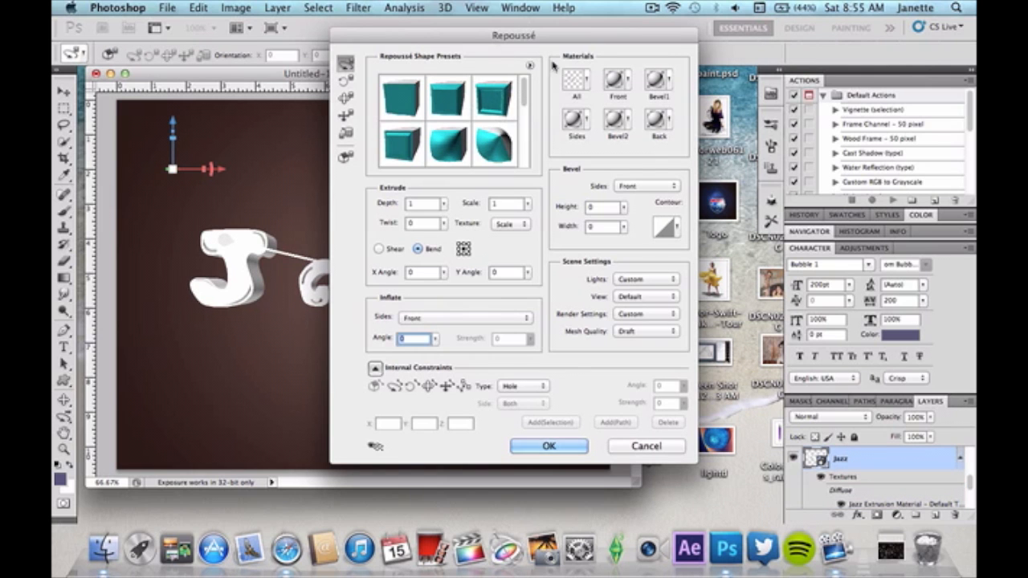
Step: Apply the Inflate Sides preset to the Jazz text with Twist set to 0.1 and Shear selected
{"action": "left_click", "coordinate": [496, 148]}
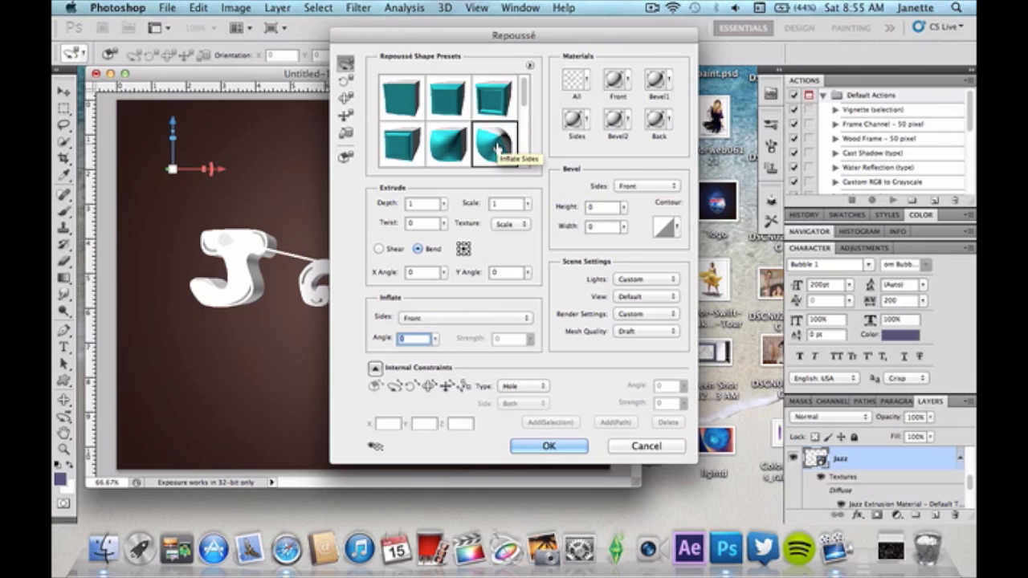
{"action": "double_click", "coordinate": [431, 223]}
{"action": "type", "text": "."}
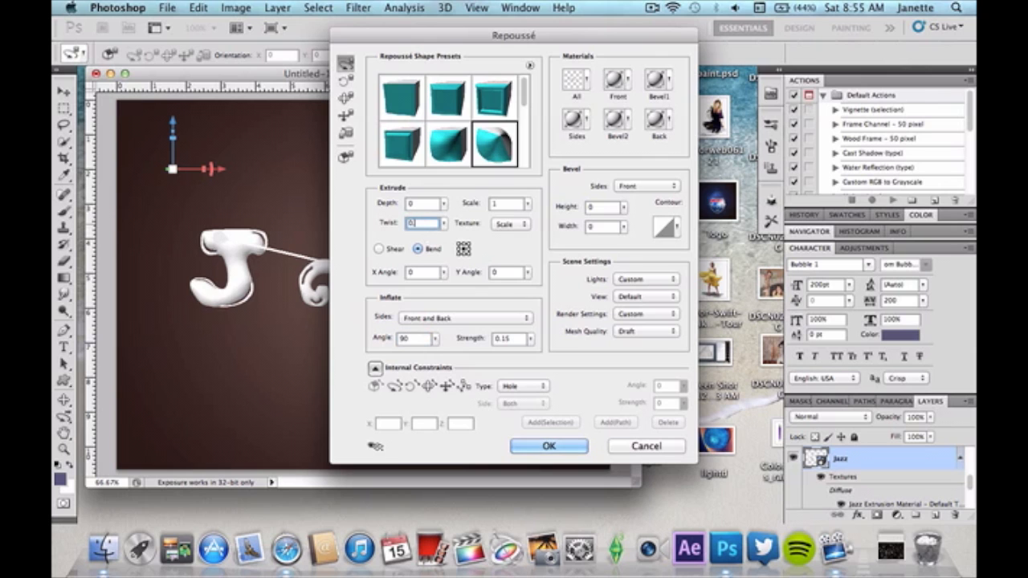
{"action": "type", "text": "1"}
{"action": "left_click", "coordinate": [378, 249]}
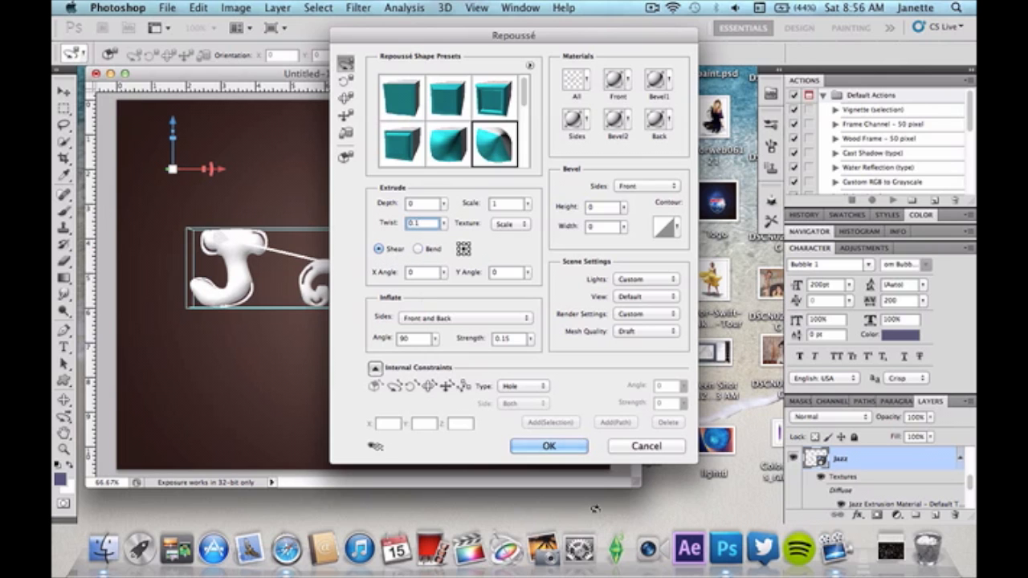
{"action": "left_click", "coordinate": [559, 450]}
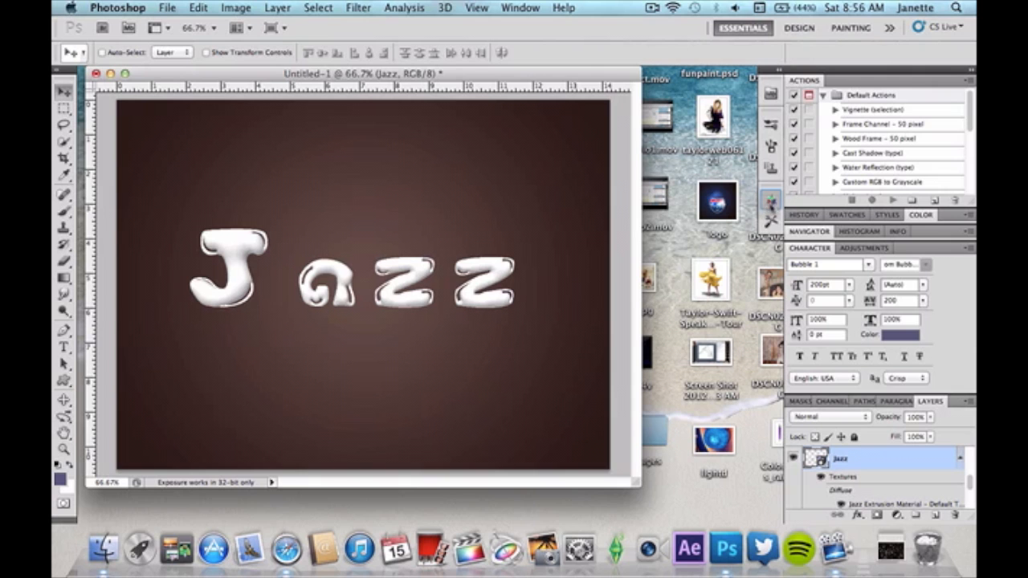
Step: Examine the front inflation material settings of the white Jazz 3D object
{"action": "left_click", "coordinate": [769, 202]}
{"action": "left_click_drag", "start_coordinate": [624, 189], "coordinate": [771, 199]}
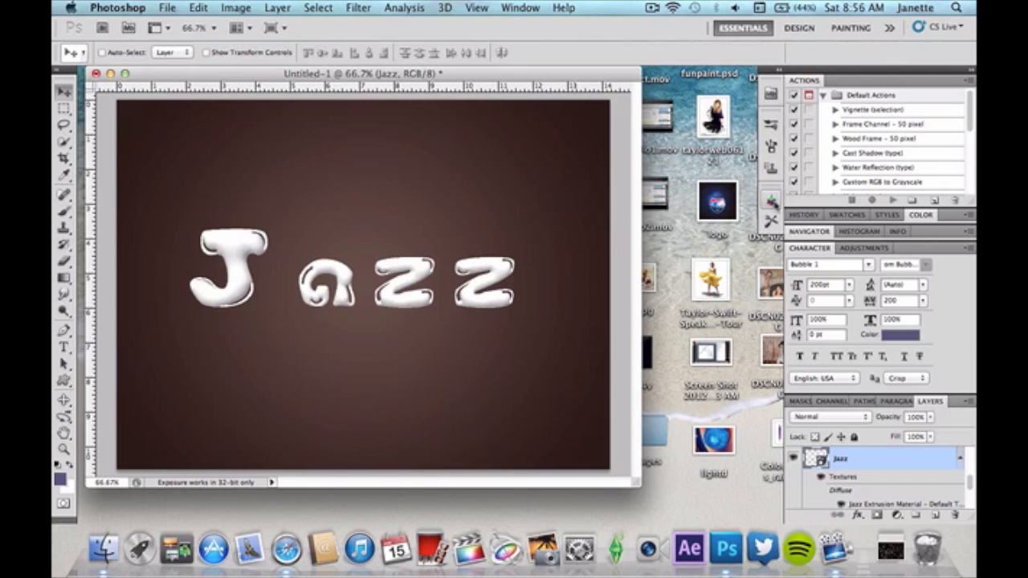
{"action": "left_click", "coordinate": [770, 200]}
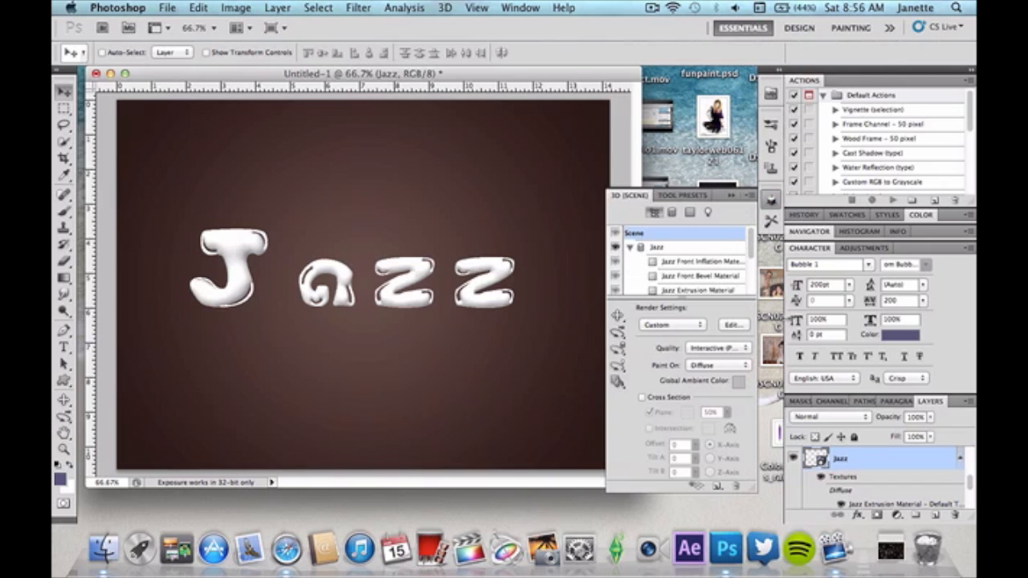
{"action": "left_click", "coordinate": [705, 263]}
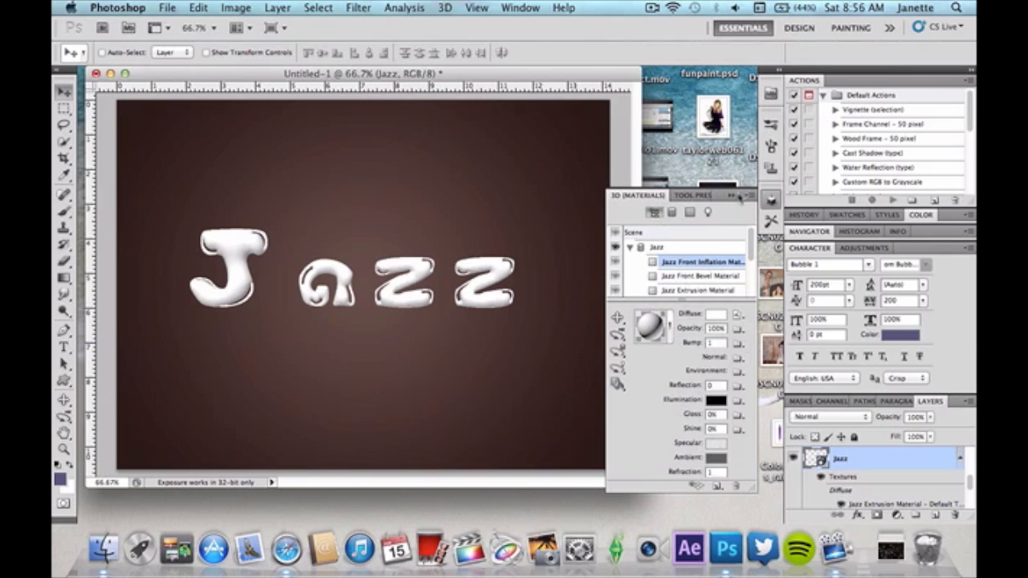
{"action": "left_click", "coordinate": [732, 196]}
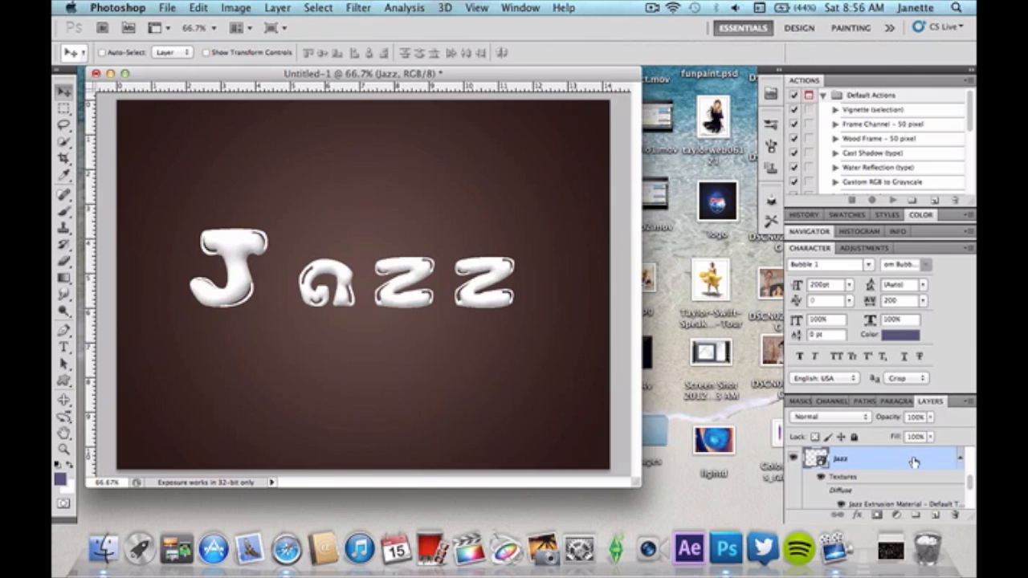
Step: Delete the new white Jazz layer, then show and select the previously made pink Jazz 3D layer
{"action": "key", "text": "Delete"}
{"action": "key", "text": "super+z"}
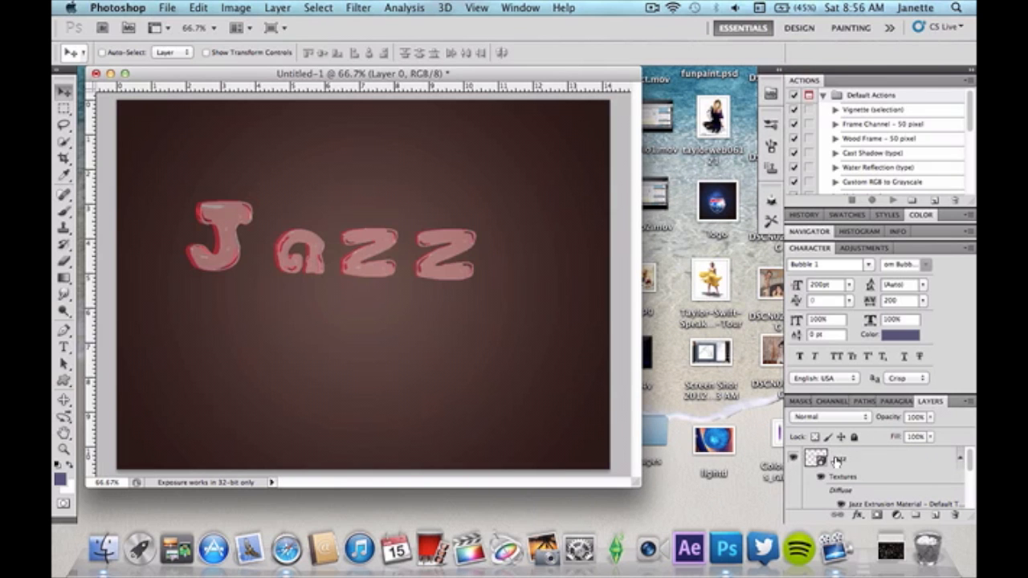
{"action": "double_click", "coordinate": [875, 459]}
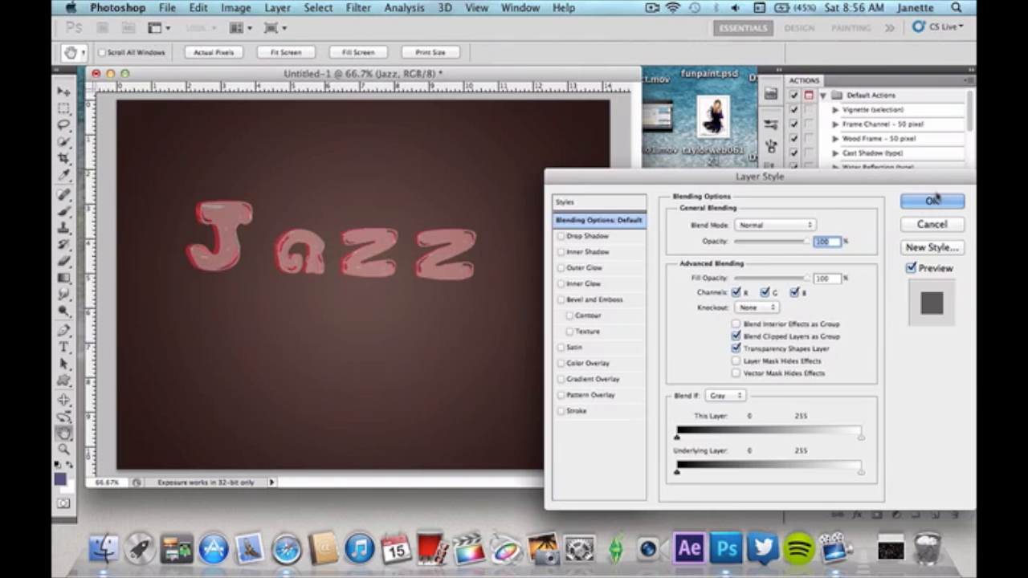
{"action": "left_click", "coordinate": [933, 224]}
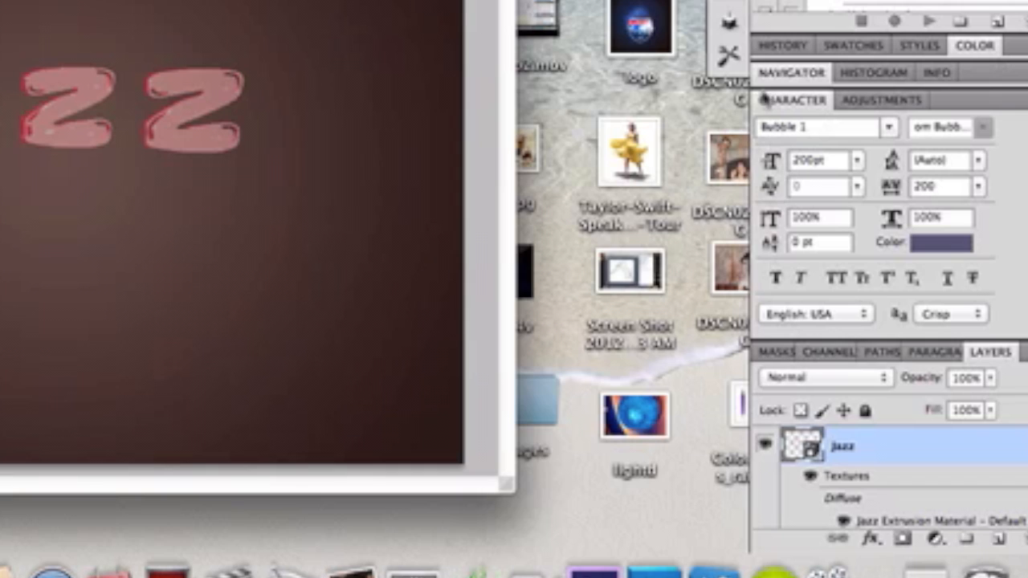
Step: Show the 3D settings of the pink Jazz object and select its front inflation material
{"action": "left_click", "coordinate": [727, 21]}
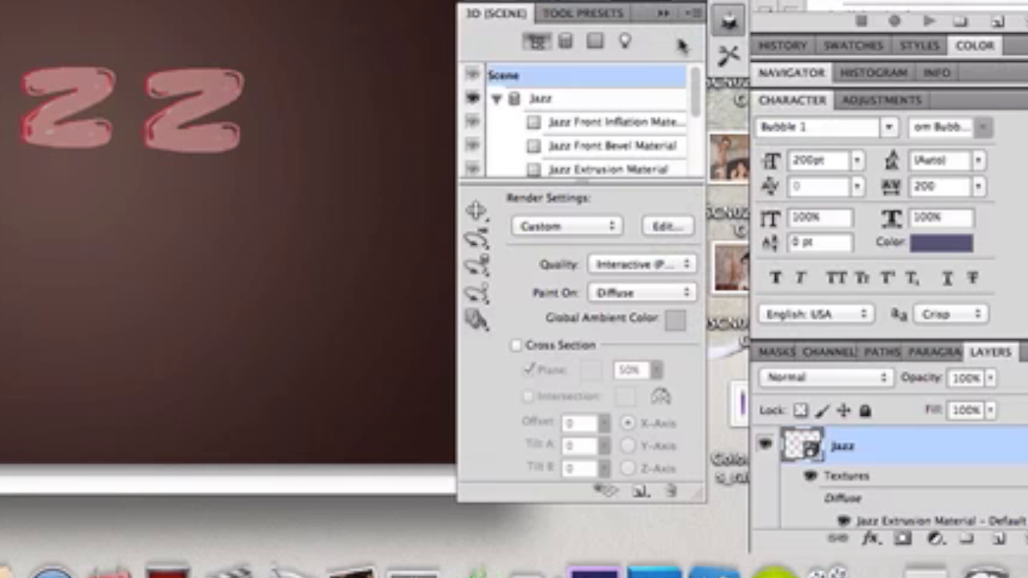
{"action": "left_click", "coordinate": [554, 98]}
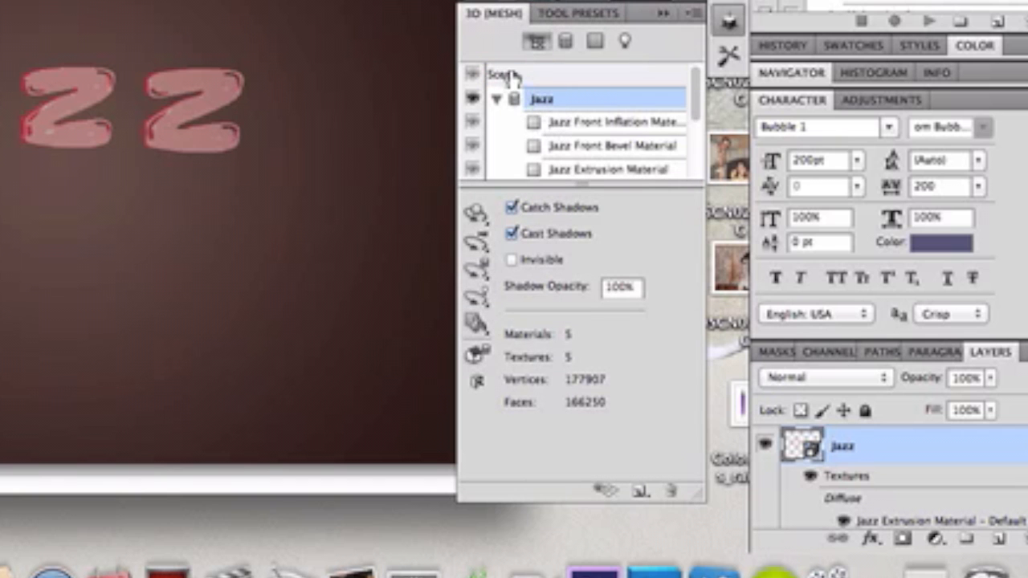
{"action": "double_click", "coordinate": [542, 100]}
{"action": "key", "text": "Return"}
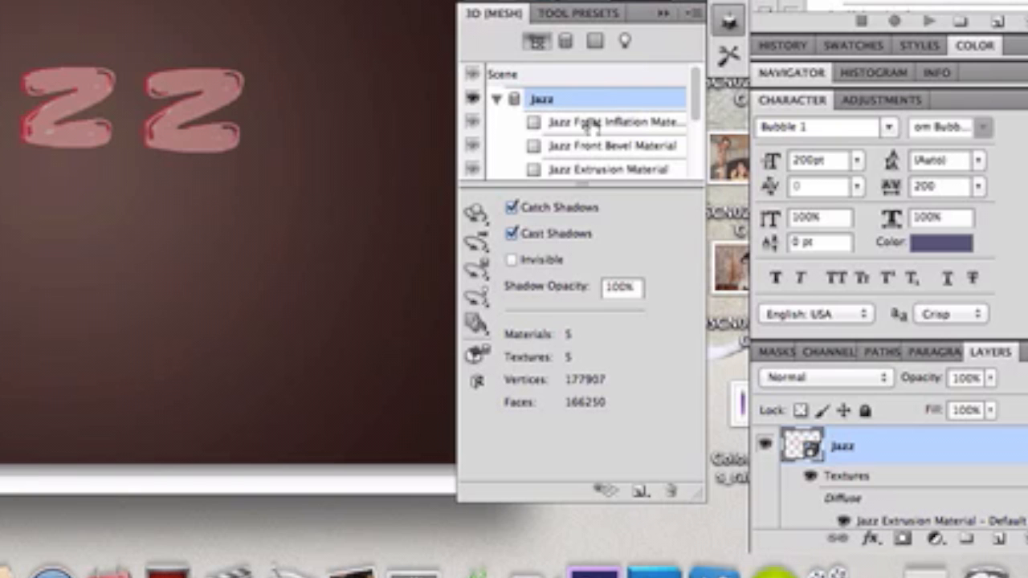
{"action": "left_click", "coordinate": [664, 129]}
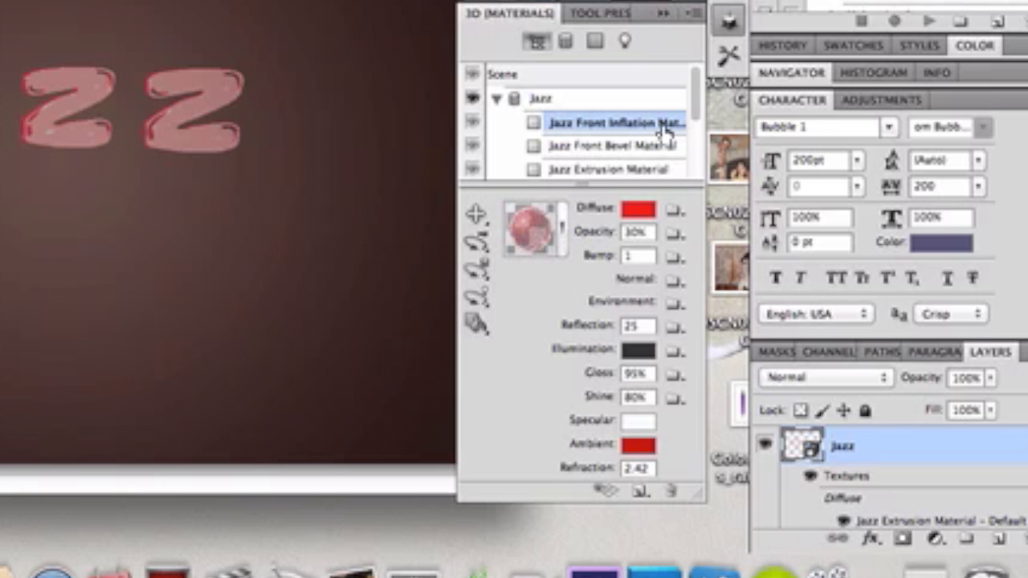
Step: Examine the diffuse, self-illumination, specular and ambient colors of the Jazz front inflation material
{"action": "left_click", "coordinate": [646, 211]}
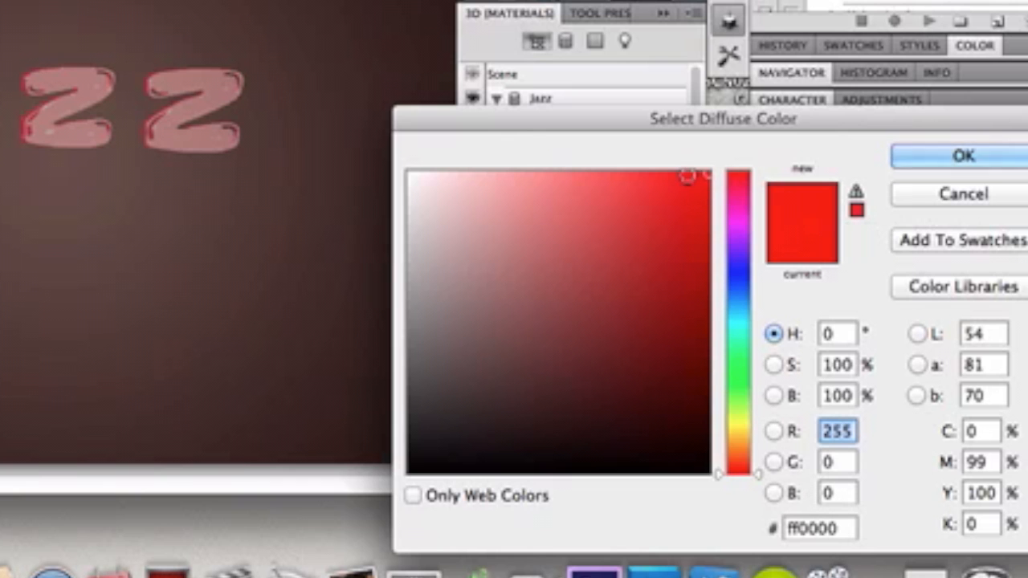
{"action": "left_click", "coordinate": [1004, 159]}
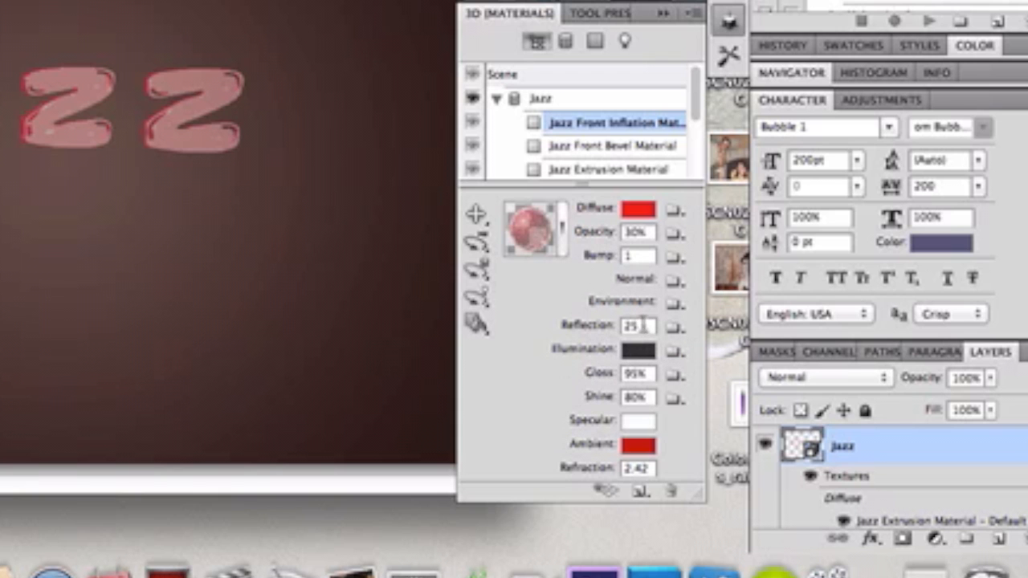
{"action": "left_click", "coordinate": [636, 352]}
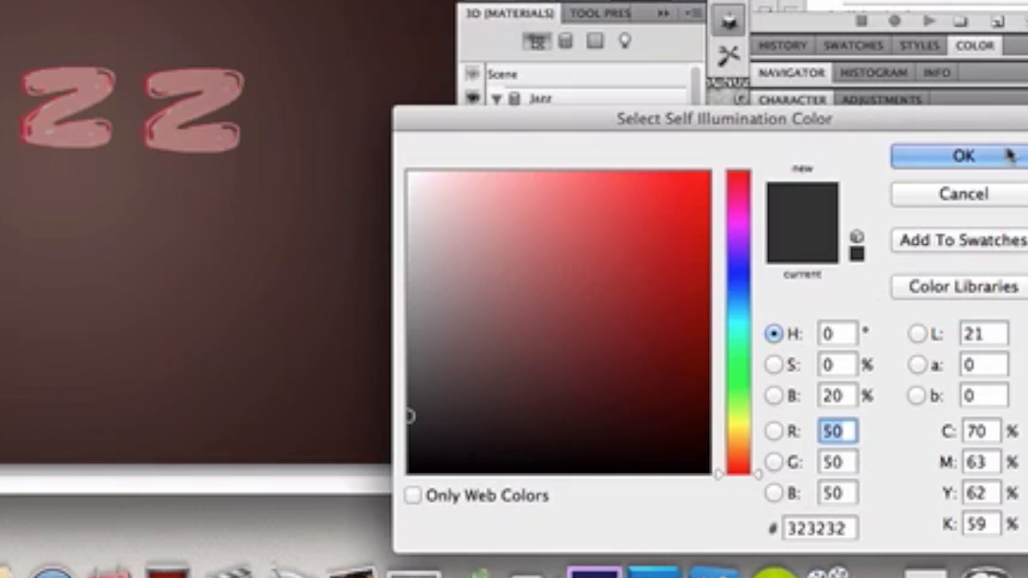
{"action": "left_click", "coordinate": [964, 156]}
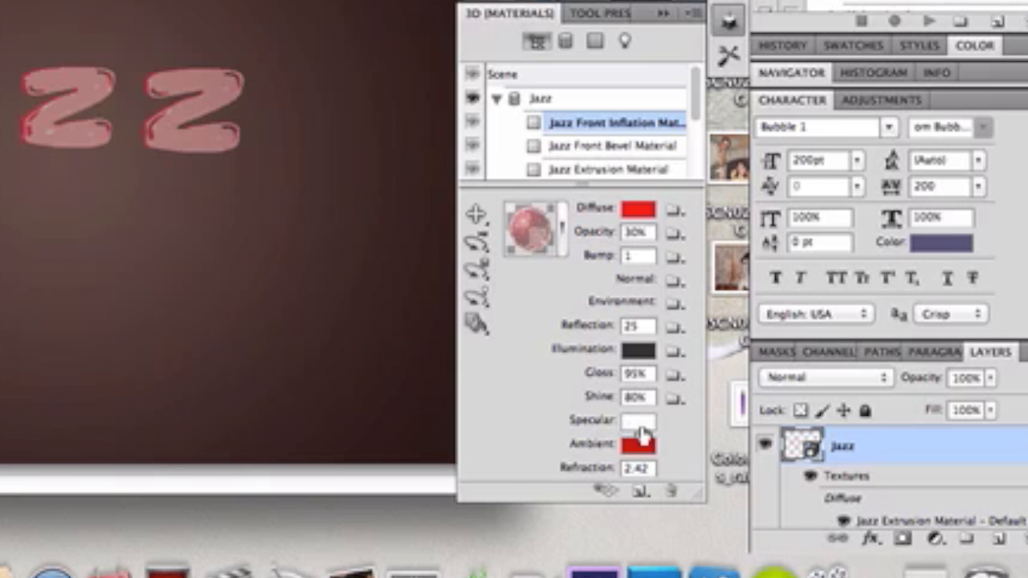
{"action": "left_click", "coordinate": [639, 424]}
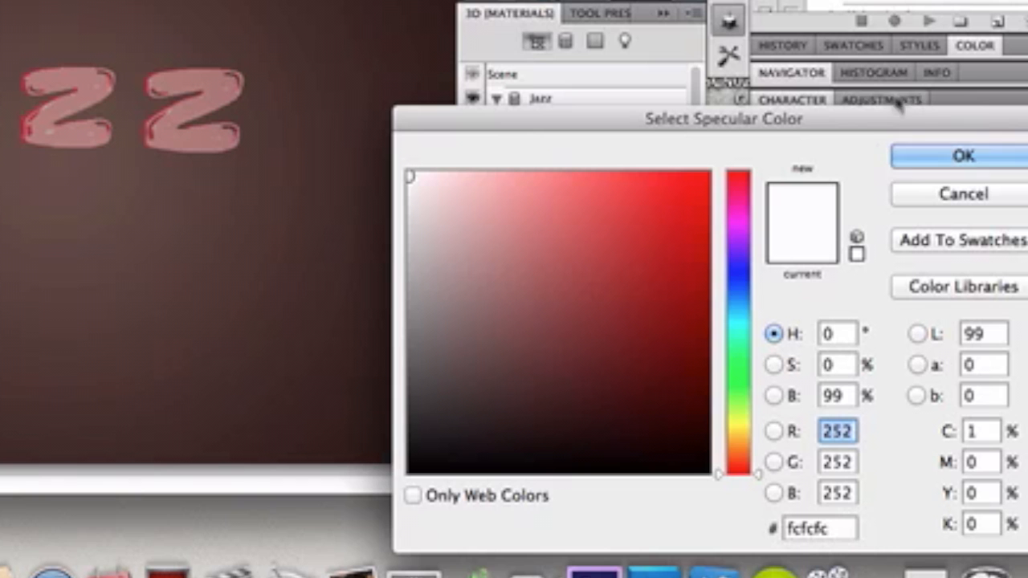
{"action": "left_click", "coordinate": [936, 164]}
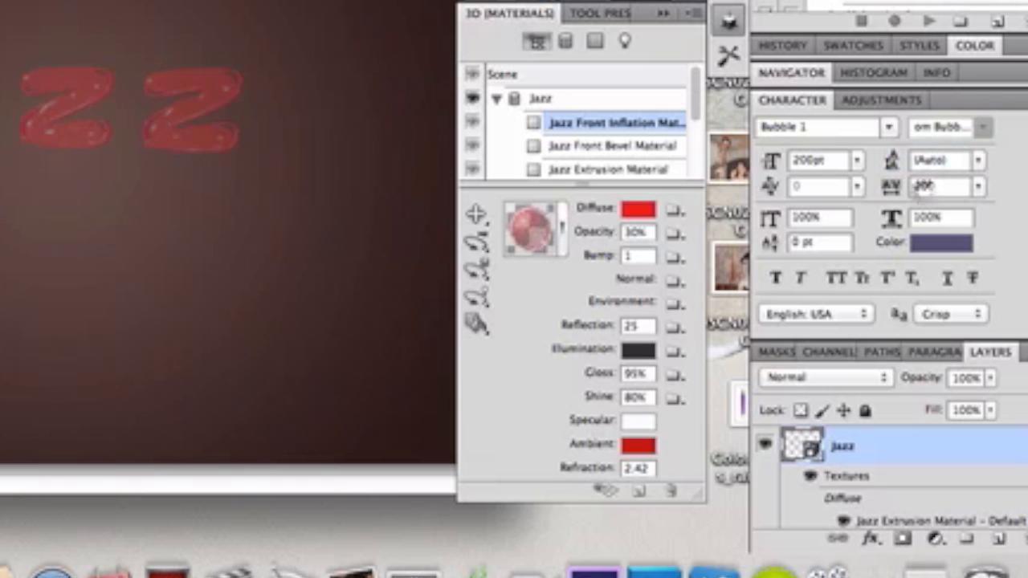
{"action": "left_click", "coordinate": [640, 448]}
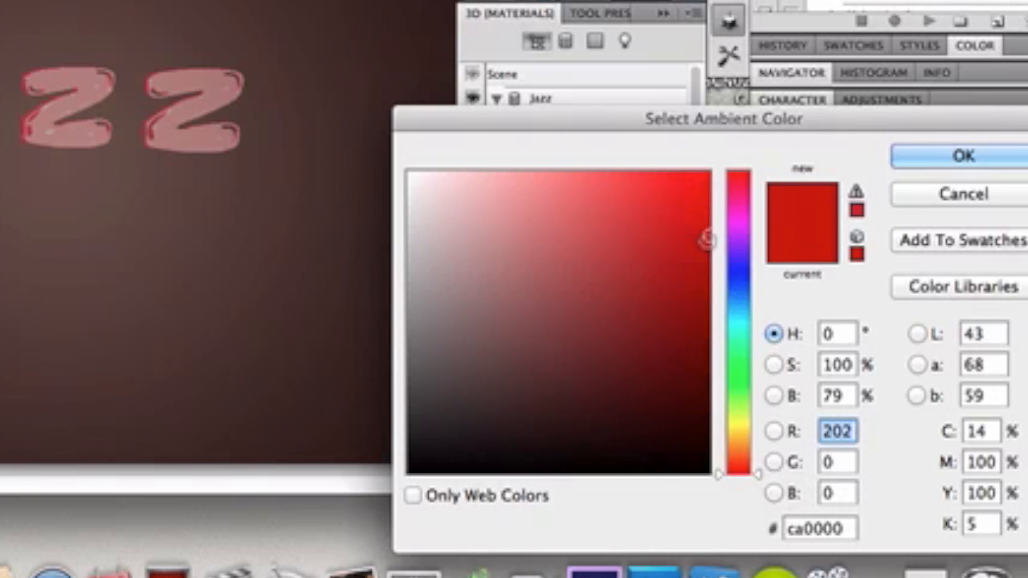
{"action": "left_click", "coordinate": [957, 164]}
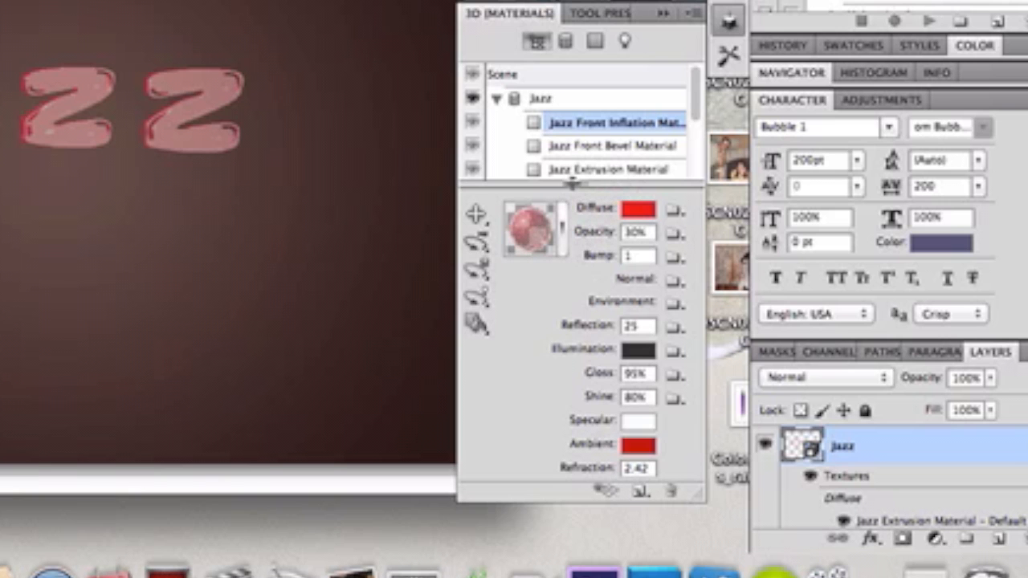
Step: Look over the environment texture options of the Jazz front inflation material without loading a texture
{"action": "left_click_drag", "start_coordinate": [696, 108], "coordinate": [696, 120]}
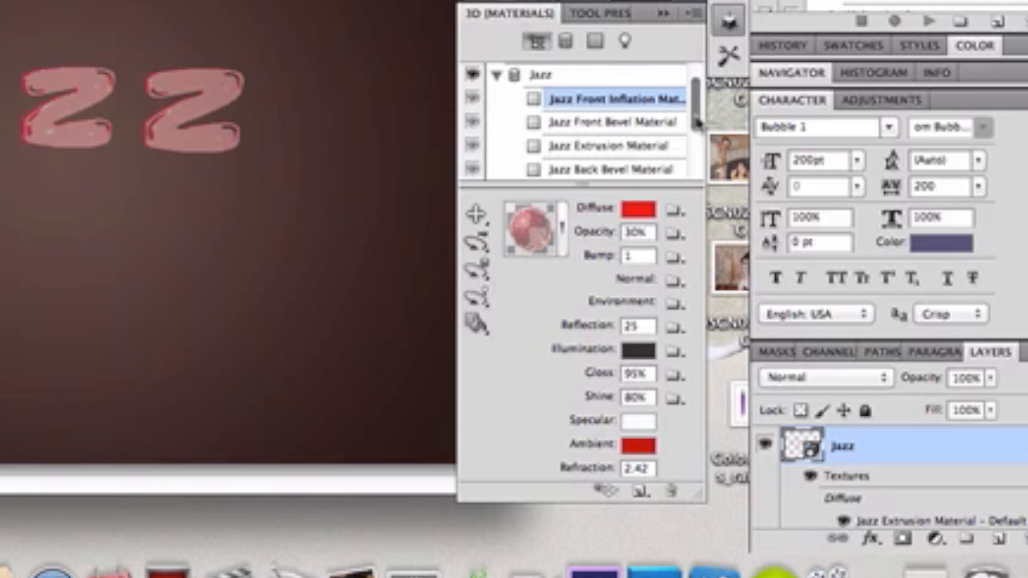
{"action": "left_click_drag", "start_coordinate": [697, 121], "coordinate": [697, 103]}
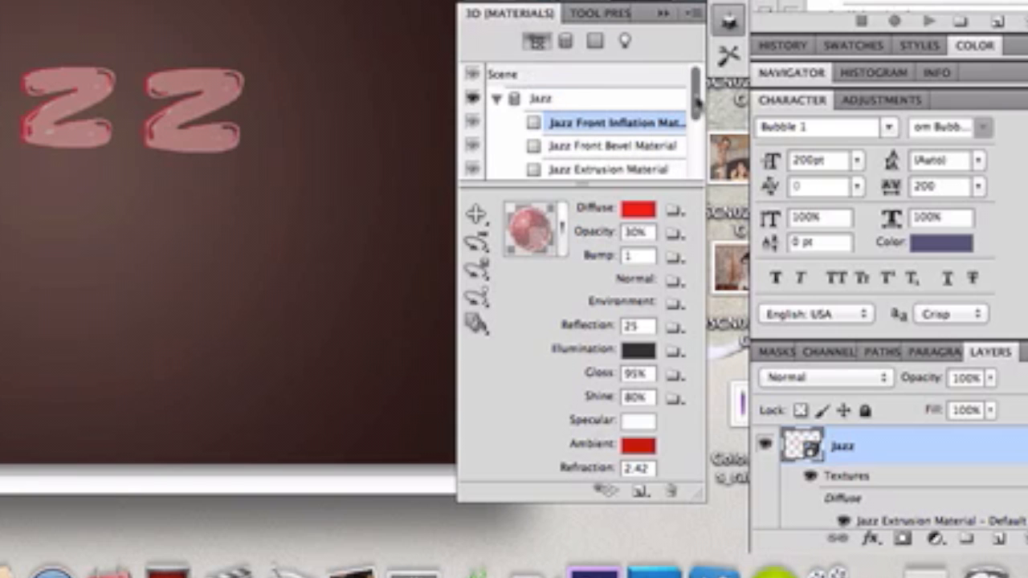
{"action": "left_click", "coordinate": [685, 303]}
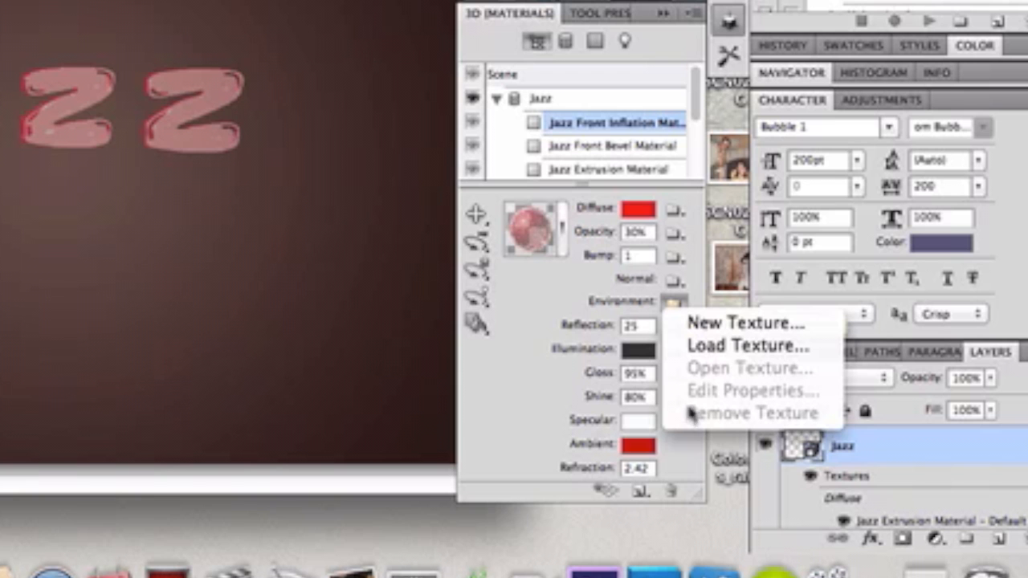
{"action": "left_click", "coordinate": [684, 299]}
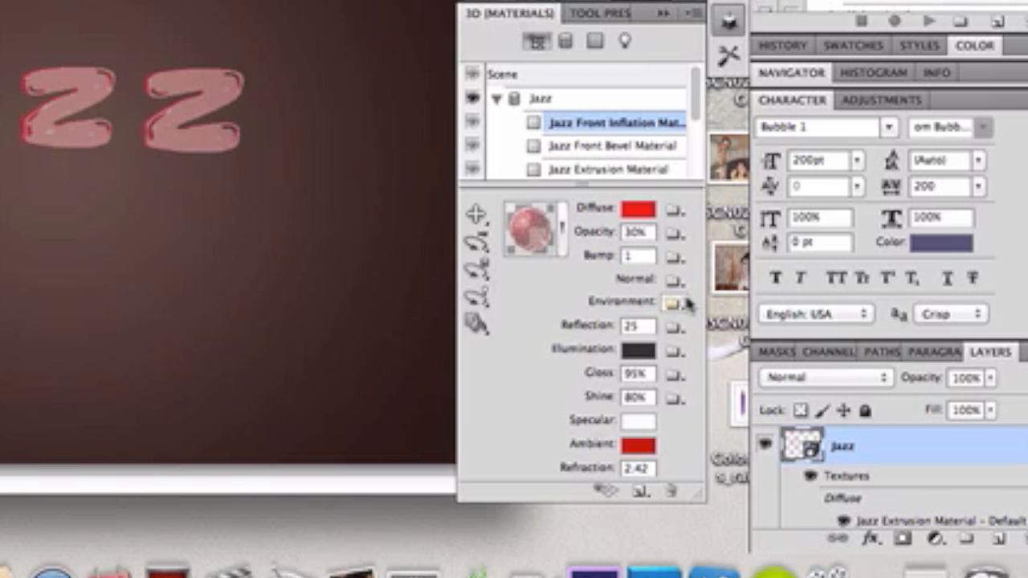
{"action": "left_click", "coordinate": [686, 302]}
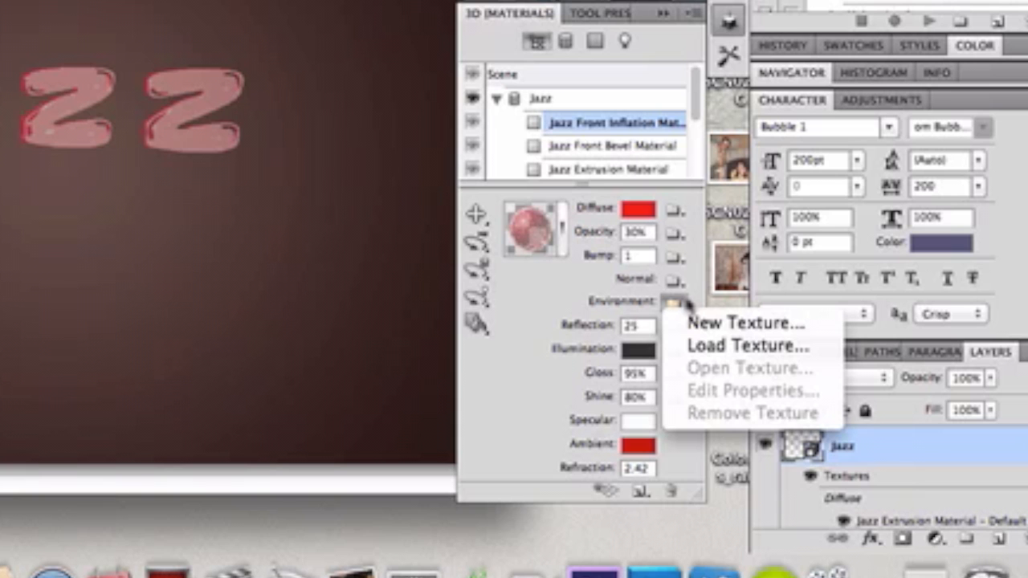
{"action": "left_click", "coordinate": [687, 304]}
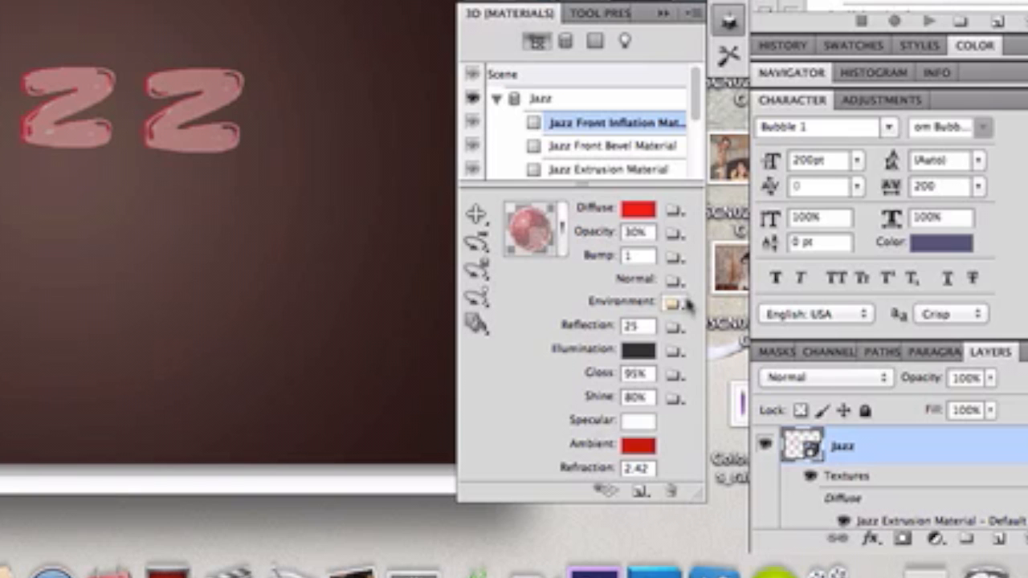
{"action": "left_click", "coordinate": [685, 303]}
{"action": "left_click", "coordinate": [685, 302]}
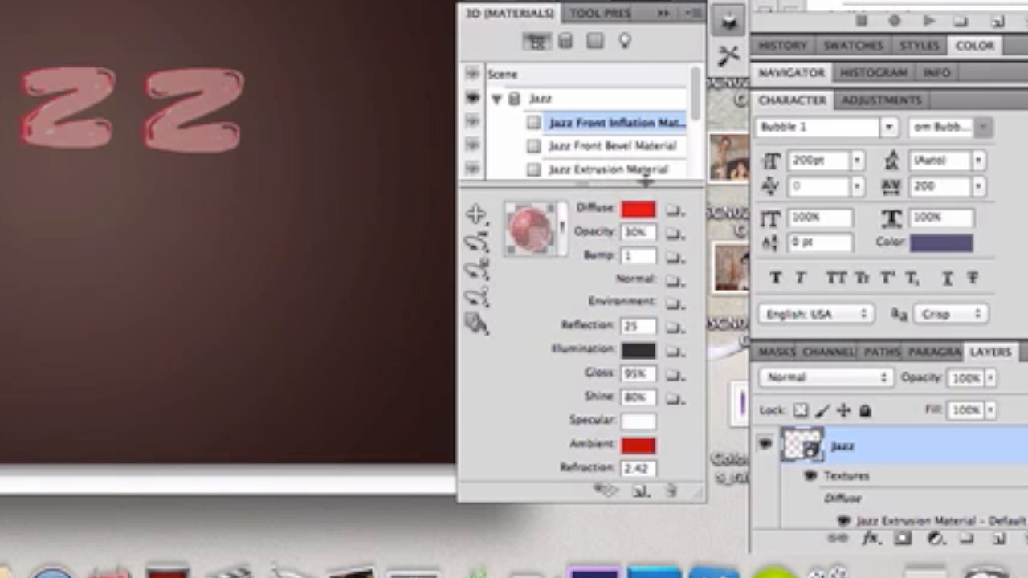
Step: Select the Jazz back inflation material and examine its diffuse, ambient, self-illumination and specular colors
{"action": "left_click_drag", "start_coordinate": [697, 118], "coordinate": [704, 138]}
{"action": "left_click", "coordinate": [648, 171]}
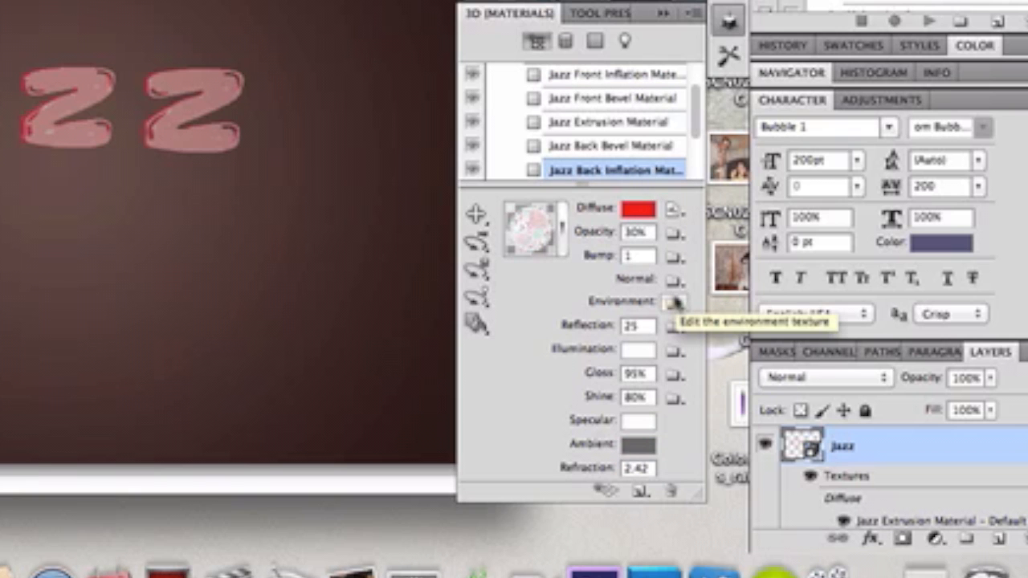
{"action": "left_click", "coordinate": [634, 213]}
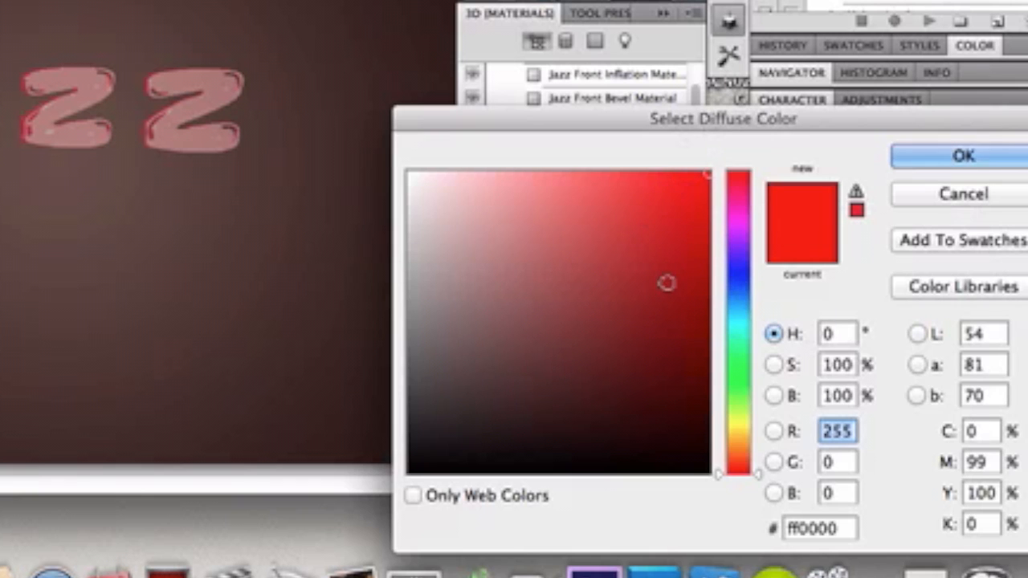
{"action": "left_click", "coordinate": [1007, 159]}
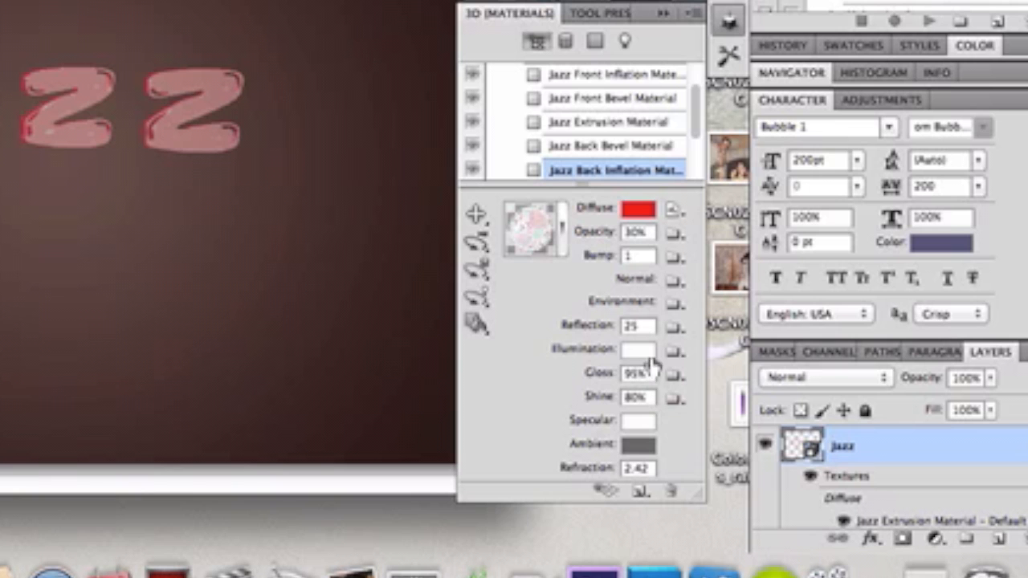
{"action": "left_click", "coordinate": [638, 445]}
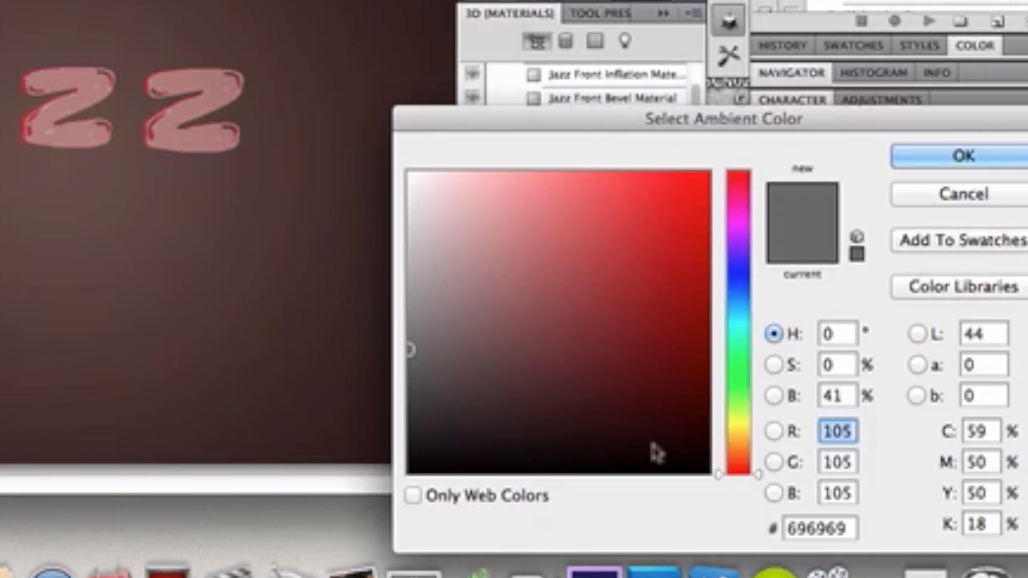
{"action": "left_click", "coordinate": [955, 158]}
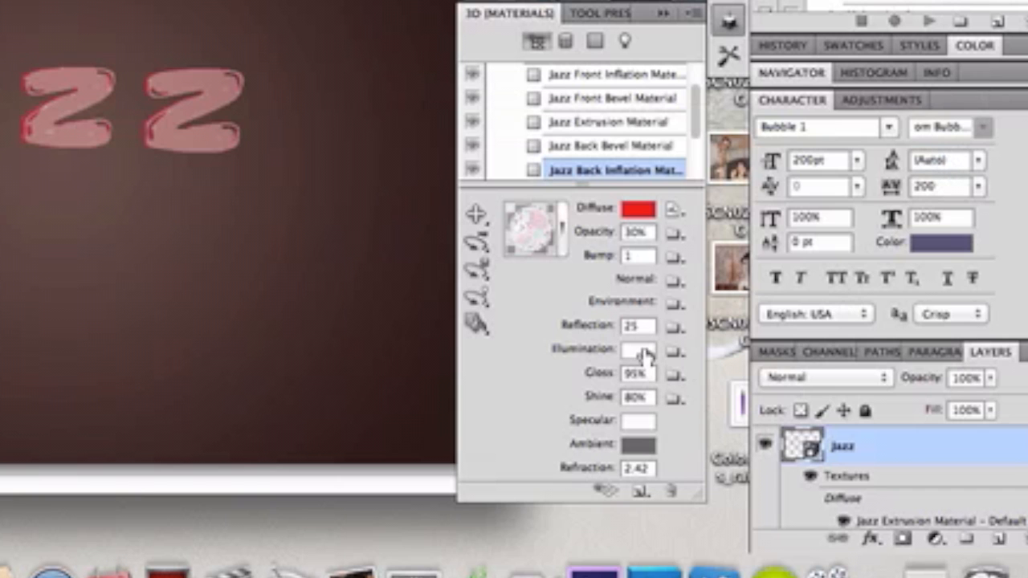
{"action": "left_click", "coordinate": [642, 354]}
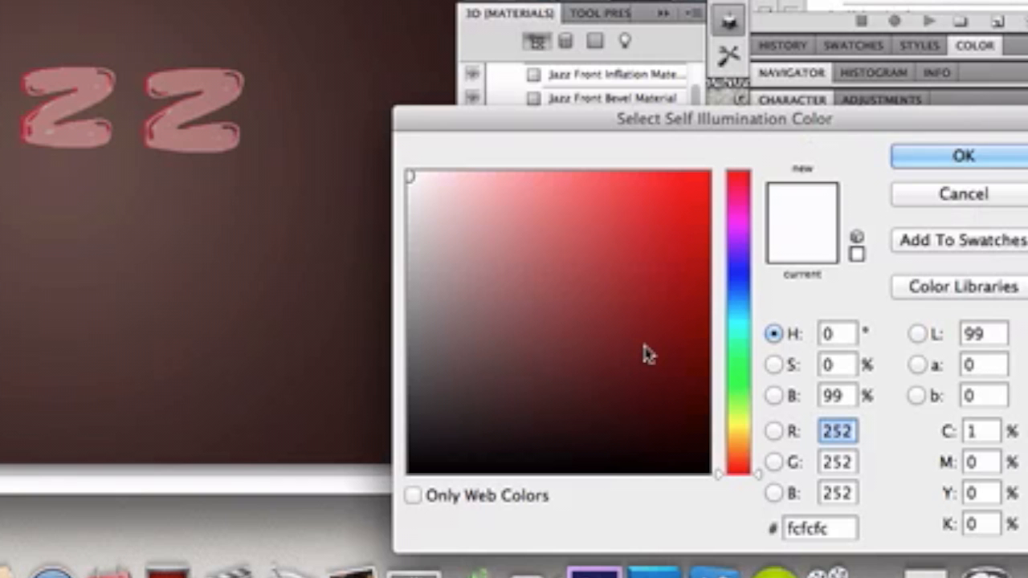
{"action": "left_click", "coordinate": [968, 155]}
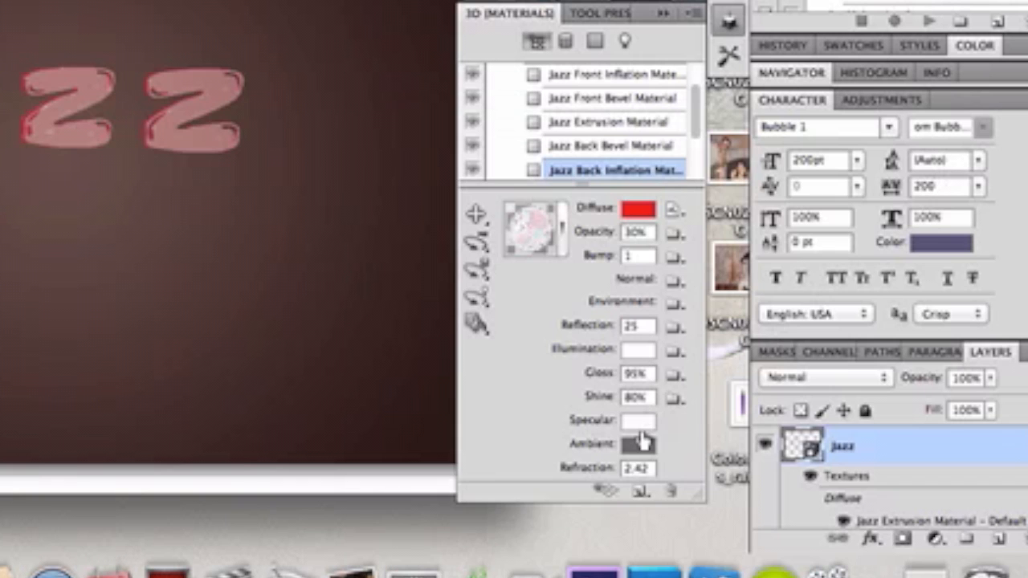
{"action": "left_click", "coordinate": [640, 425]}
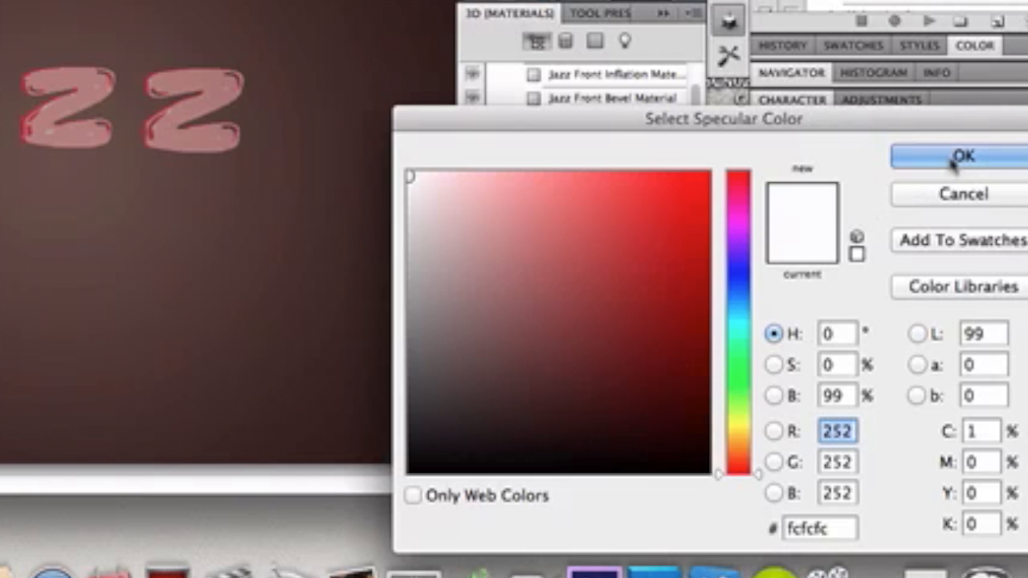
{"action": "left_click", "coordinate": [956, 193]}
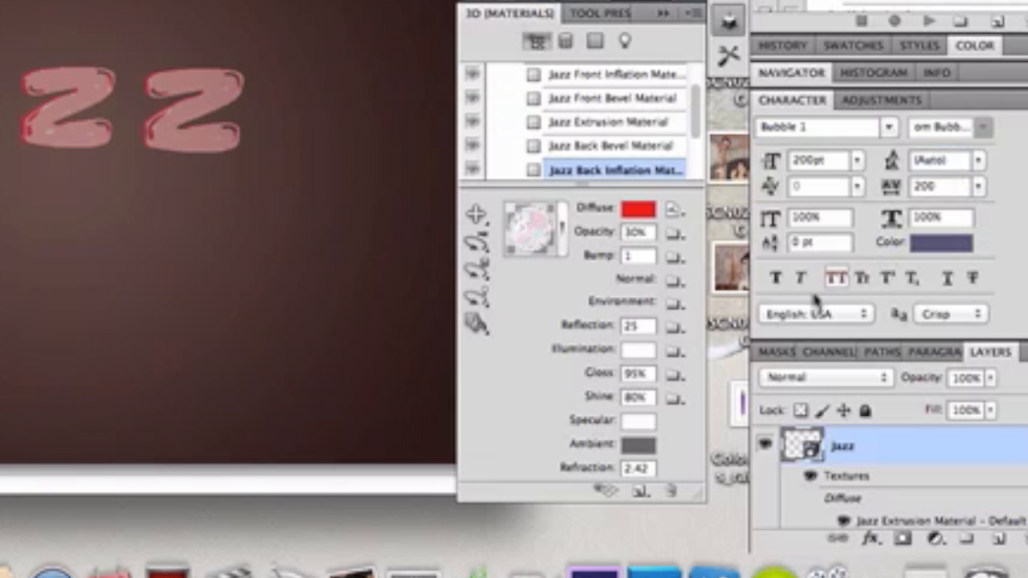
Step: Set the self-illumination color of the Jazz back inflation material to fa0000 and check its diffuse color
{"action": "left_click_drag", "start_coordinate": [679, 307], "coordinate": [734, 251]}
{"action": "left_click_drag", "start_coordinate": [730, 191], "coordinate": [725, 156]}
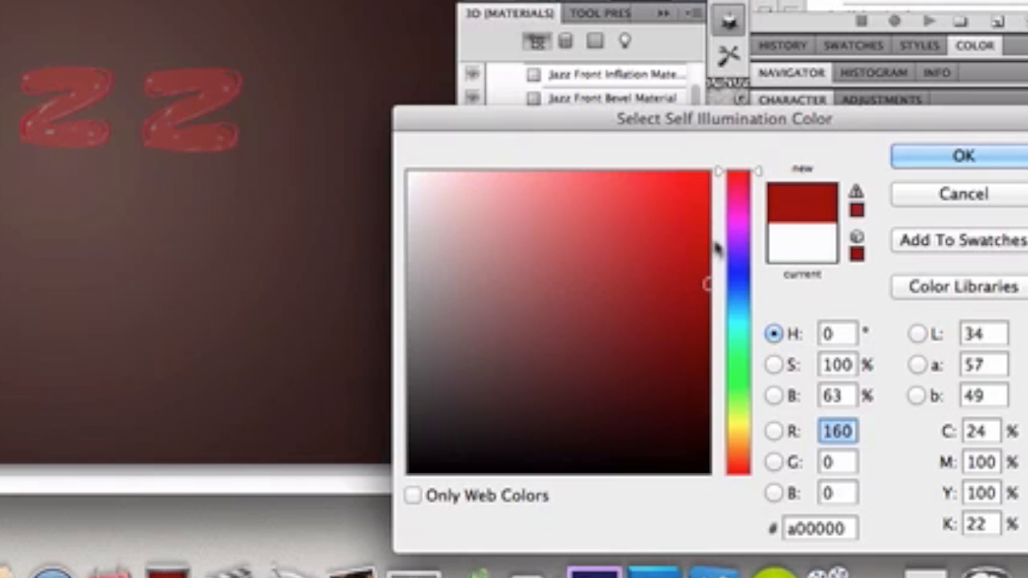
{"action": "left_click", "coordinate": [842, 524]}
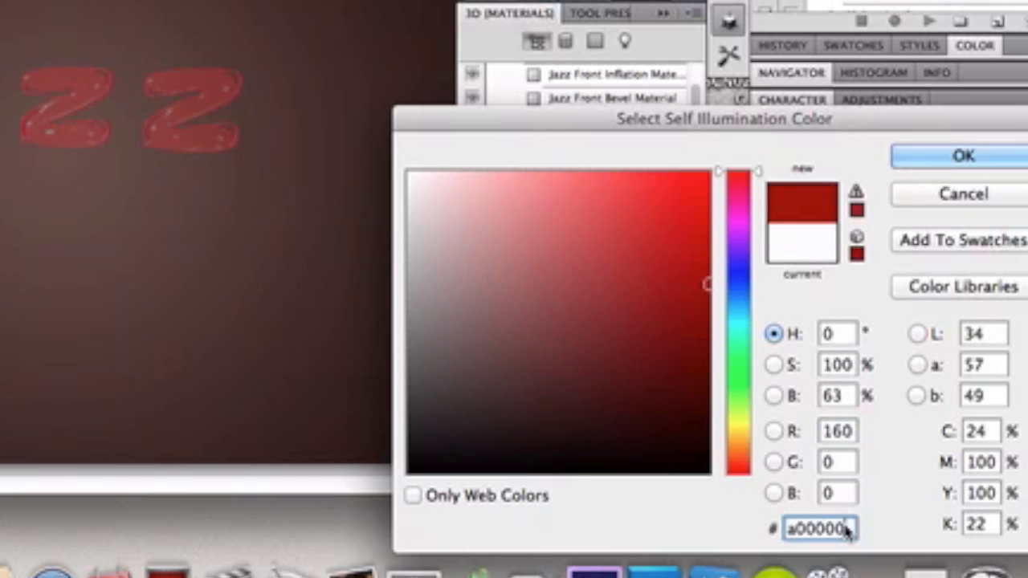
{"action": "key", "text": "BackSpace"}
{"action": "key", "text": "BackSpace"}
{"action": "key", "text": "BackSpace"}
{"action": "key", "text": "BackSpace"}
{"action": "key", "text": "BackSpace"}
{"action": "key", "text": "BackSpace"}
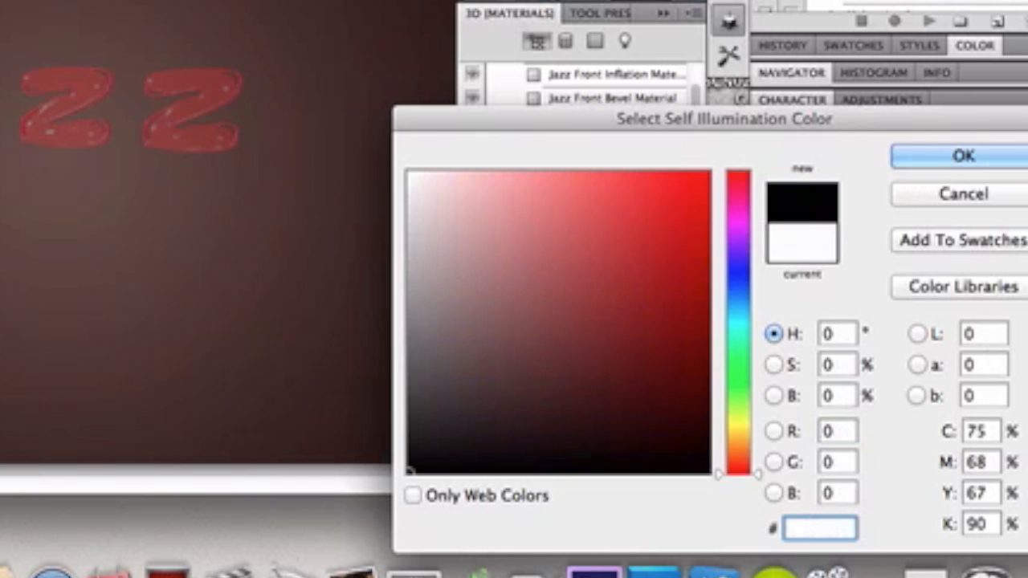
{"action": "type", "text": "fa0000"}
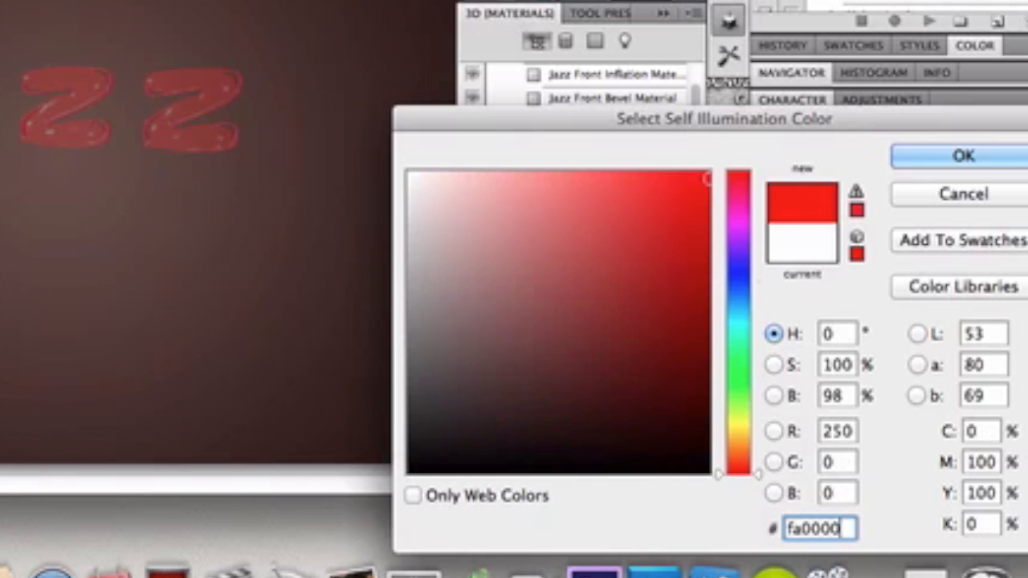
{"action": "key", "text": "Return"}
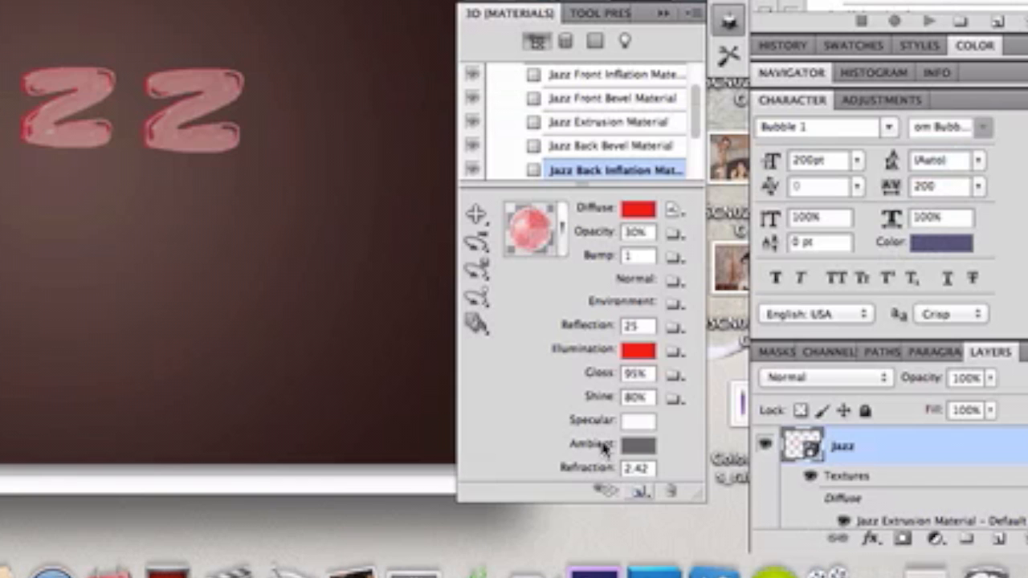
{"action": "left_click", "coordinate": [645, 213]}
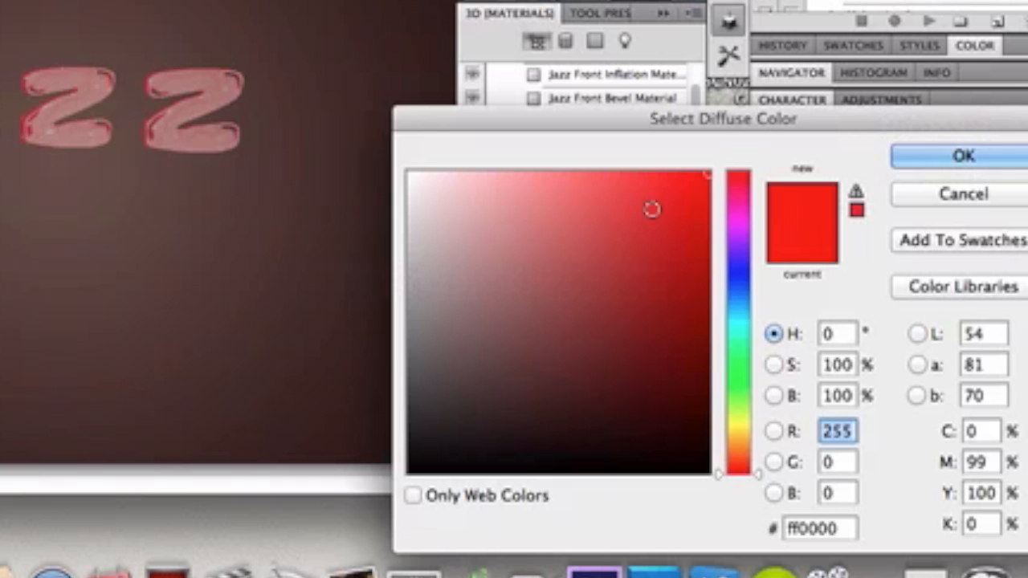
{"action": "left_click", "coordinate": [938, 197]}
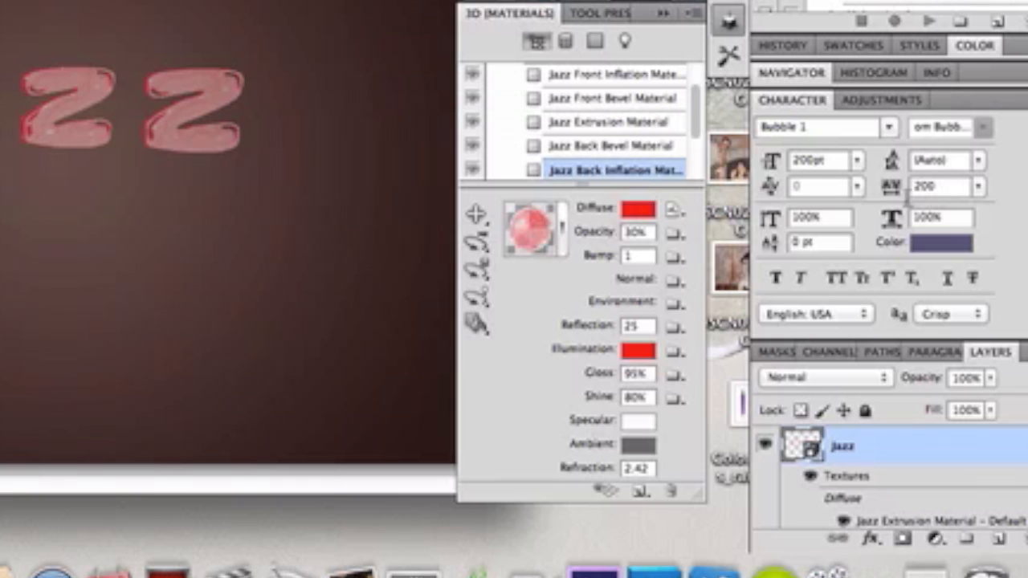
Step: Set the self-illumination color of the Jazz back inflation material to the darker red cd0202
{"action": "left_click", "coordinate": [639, 350]}
{"action": "left_click_drag", "start_coordinate": [704, 270], "coordinate": [705, 231]}
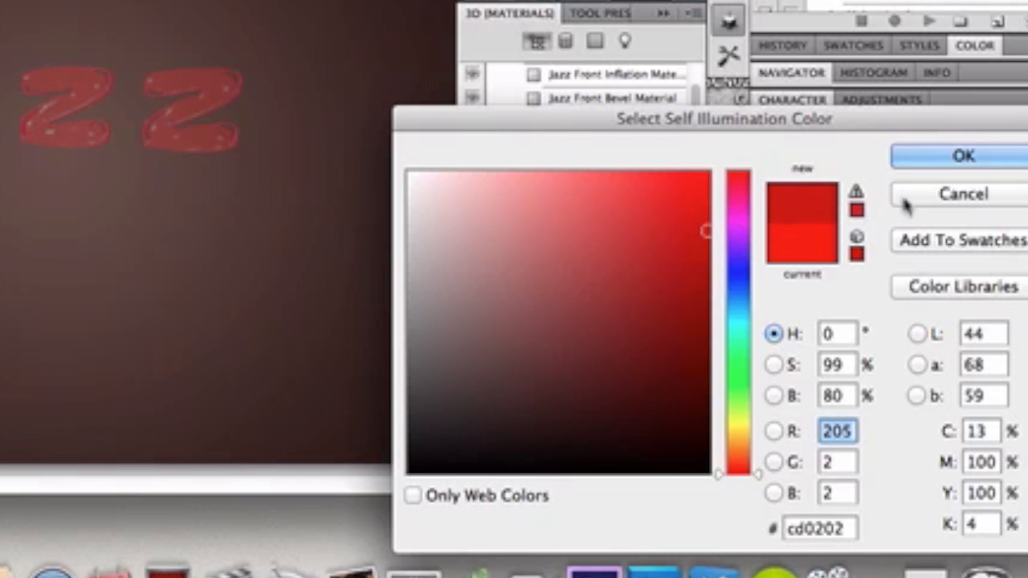
{"action": "left_click", "coordinate": [952, 157]}
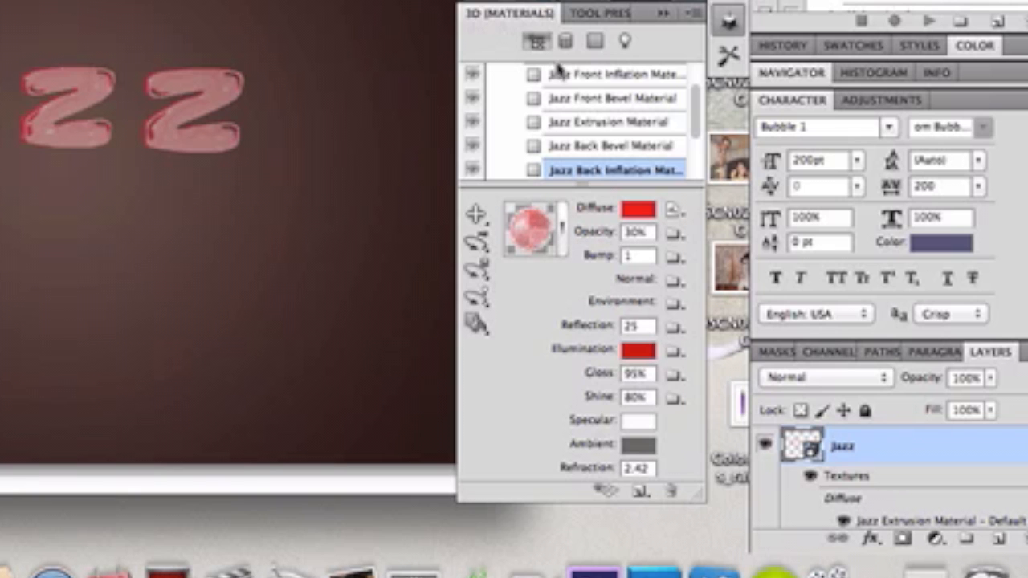
{"action": "left_click", "coordinate": [599, 183]}
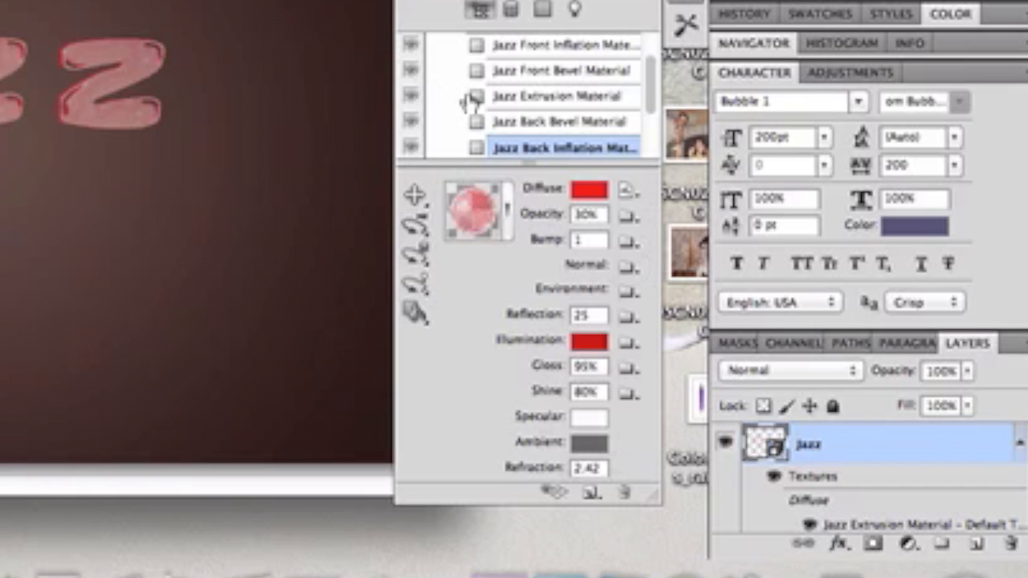
Step: Select the Jazz extrusion material and browse the image files for an environment texture without loading one
{"action": "left_click", "coordinate": [582, 99]}
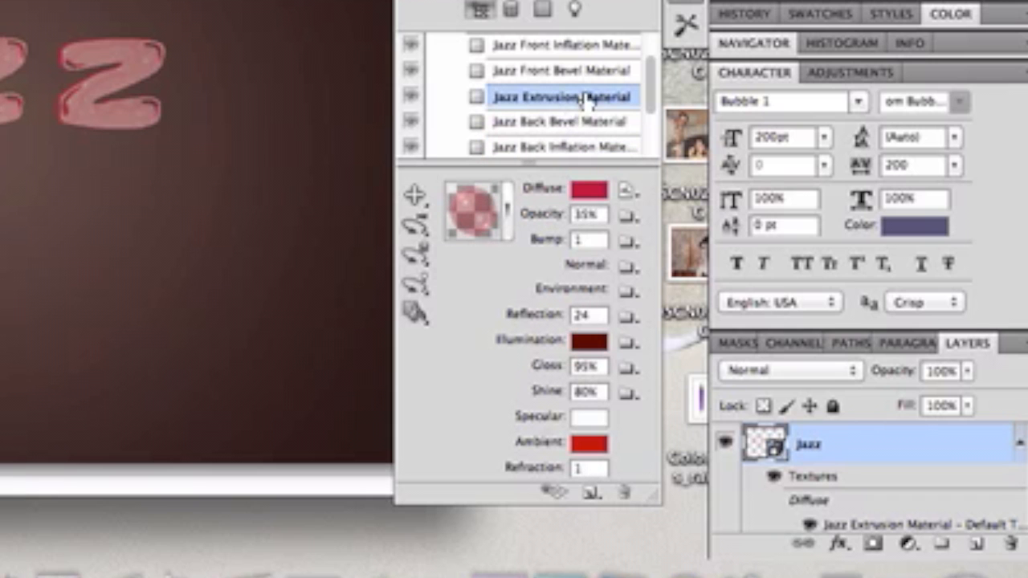
{"action": "left_click", "coordinate": [628, 292]}
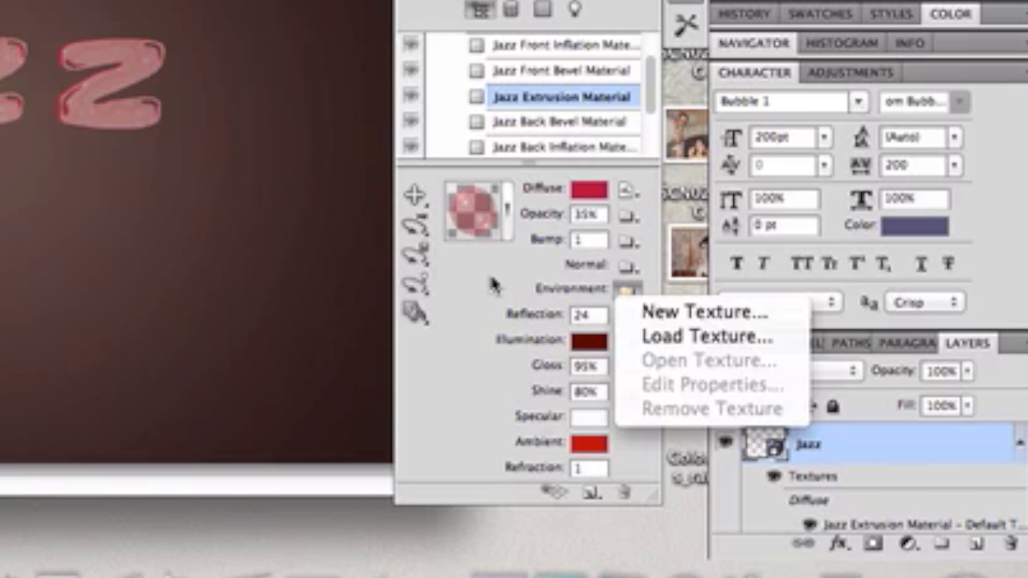
{"action": "left_click", "coordinate": [667, 347]}
{"action": "scroll", "coordinate": [128, 70], "scroll_direction": "down", "scroll_amount": 15}
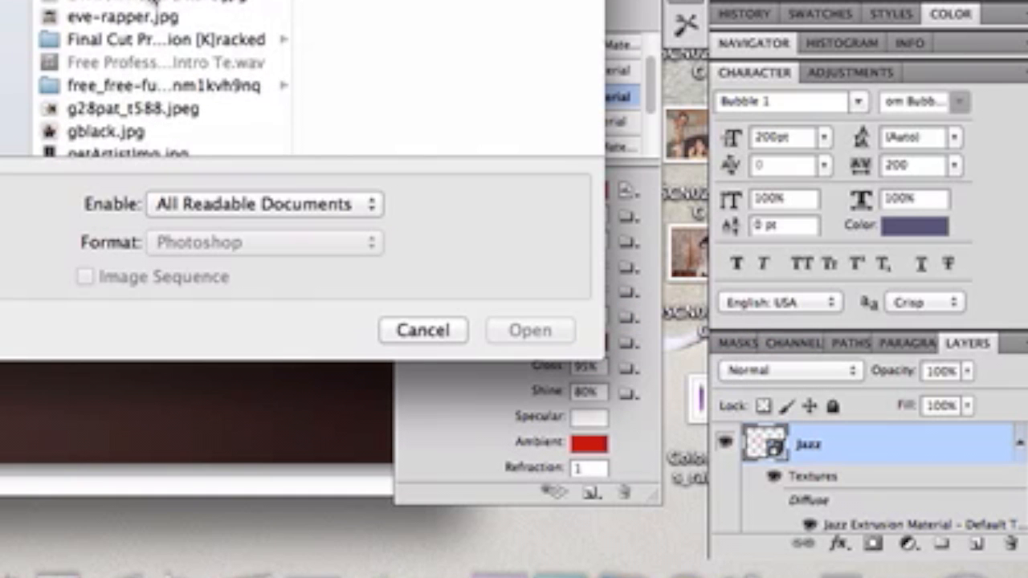
{"action": "left_click", "coordinate": [155, 4]}
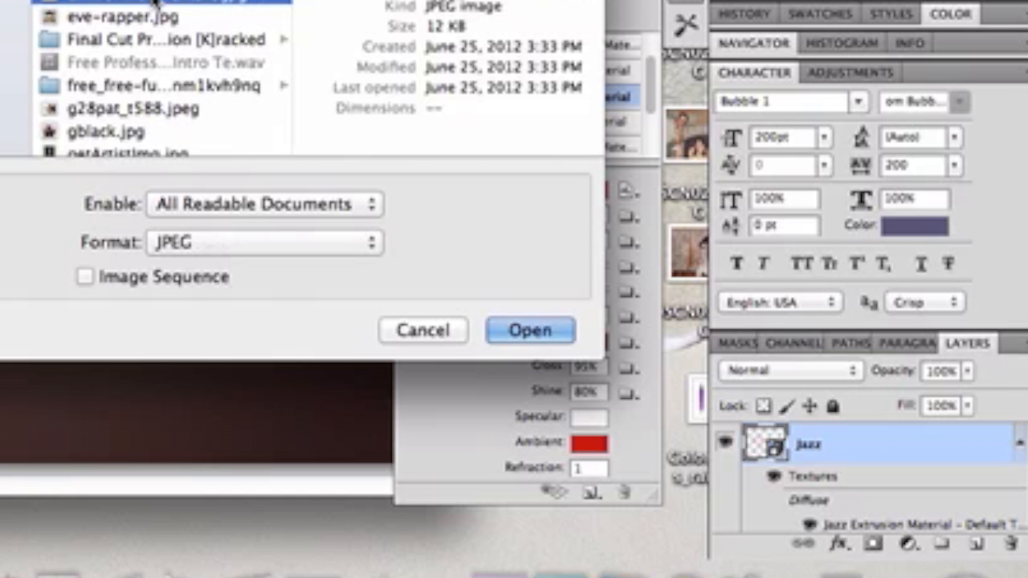
{"action": "left_click", "coordinate": [419, 330]}
{"action": "left_click", "coordinate": [414, 316]}
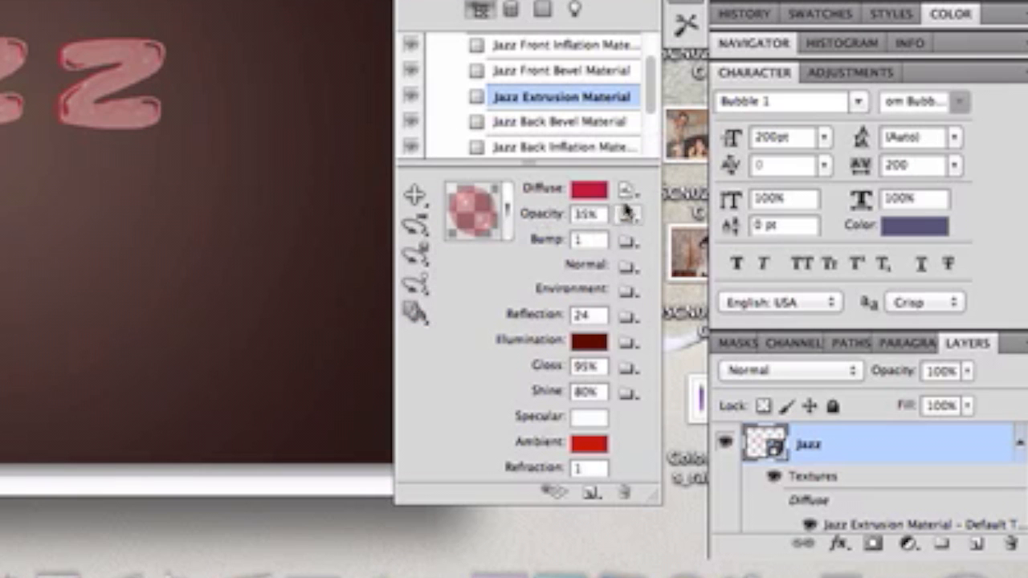
Step: Examine the diffuse, self-illumination, specular and ambient colors of the Jazz extrusion material
{"action": "left_click", "coordinate": [594, 191]}
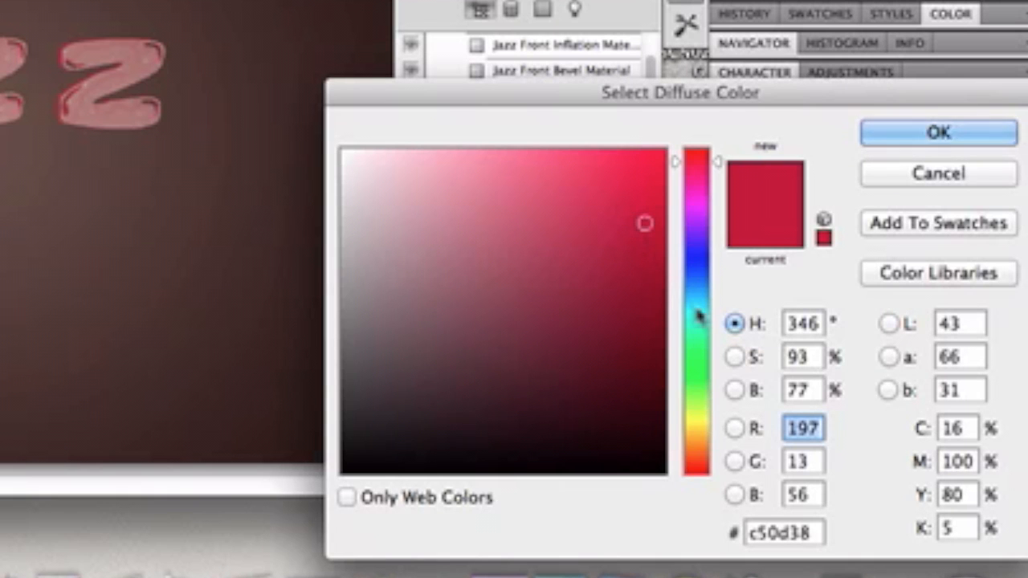
{"action": "left_click", "coordinate": [918, 137]}
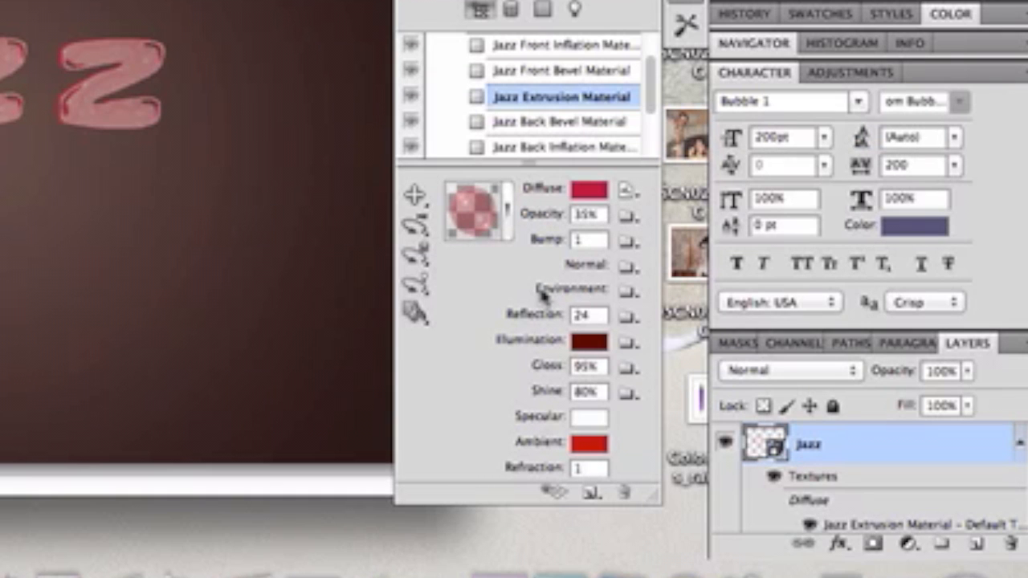
{"action": "left_click", "coordinate": [594, 343]}
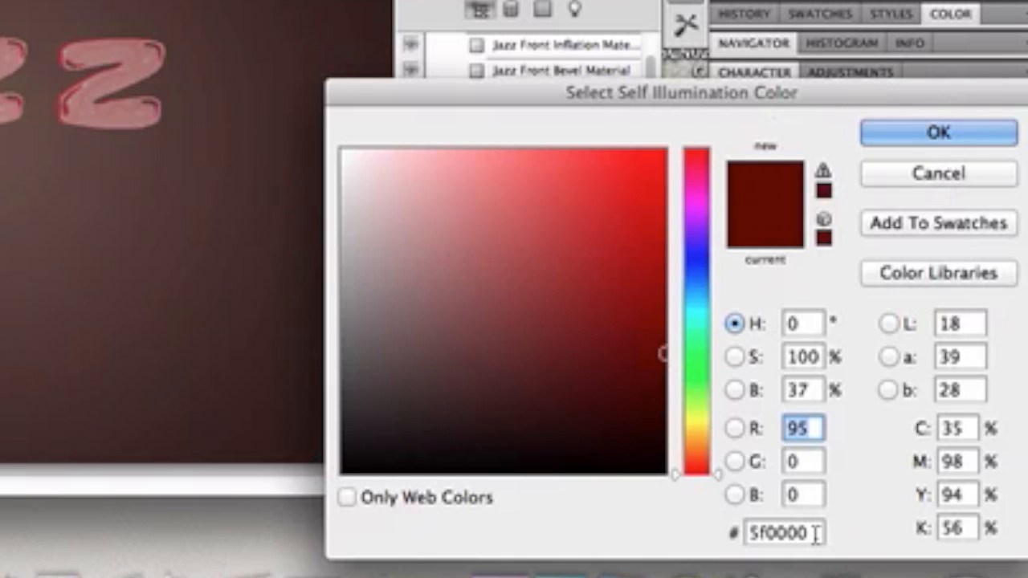
{"action": "left_click", "coordinate": [940, 134]}
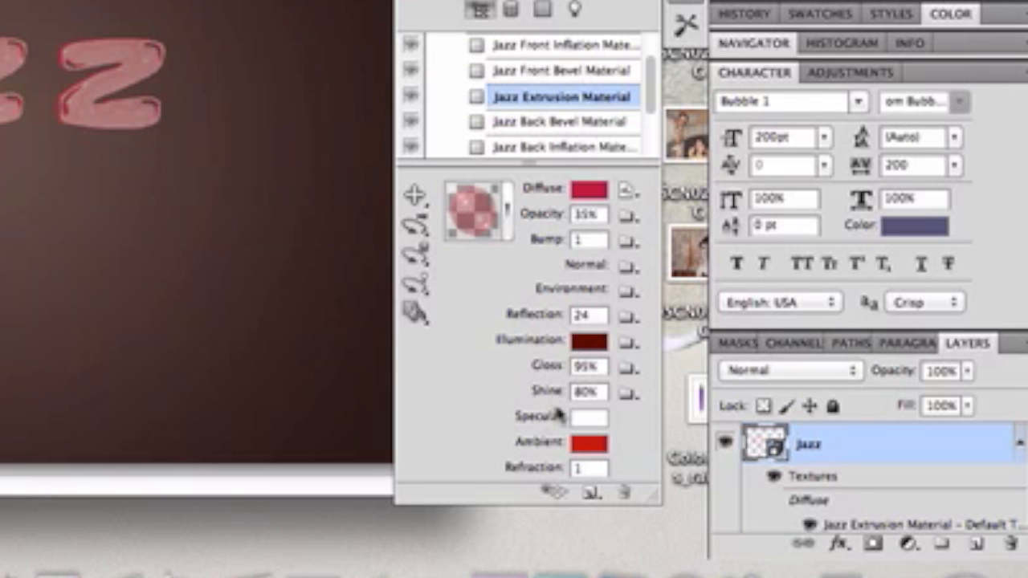
{"action": "left_click", "coordinate": [584, 422]}
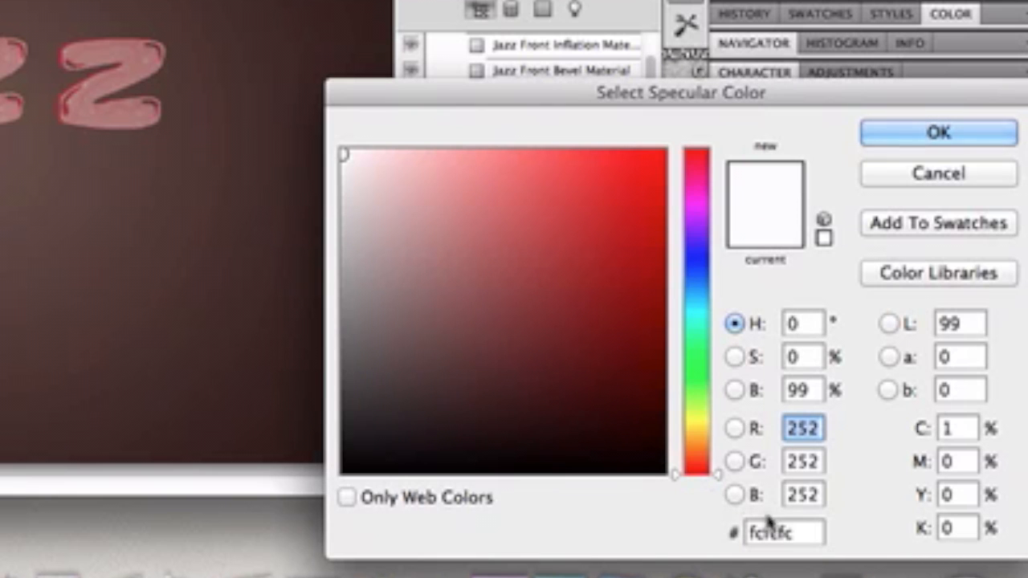
{"action": "left_click", "coordinate": [910, 131]}
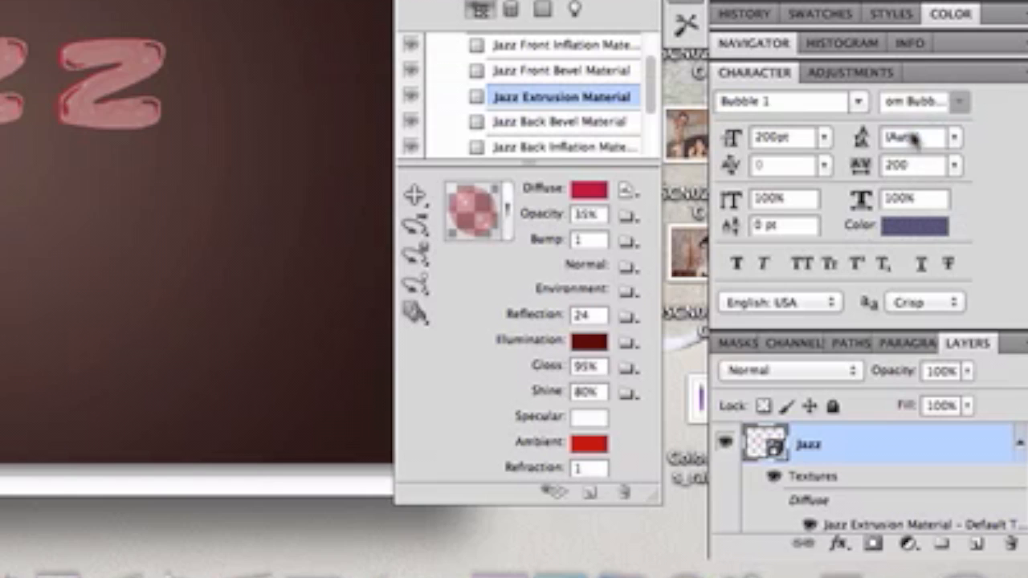
{"action": "left_click", "coordinate": [598, 448]}
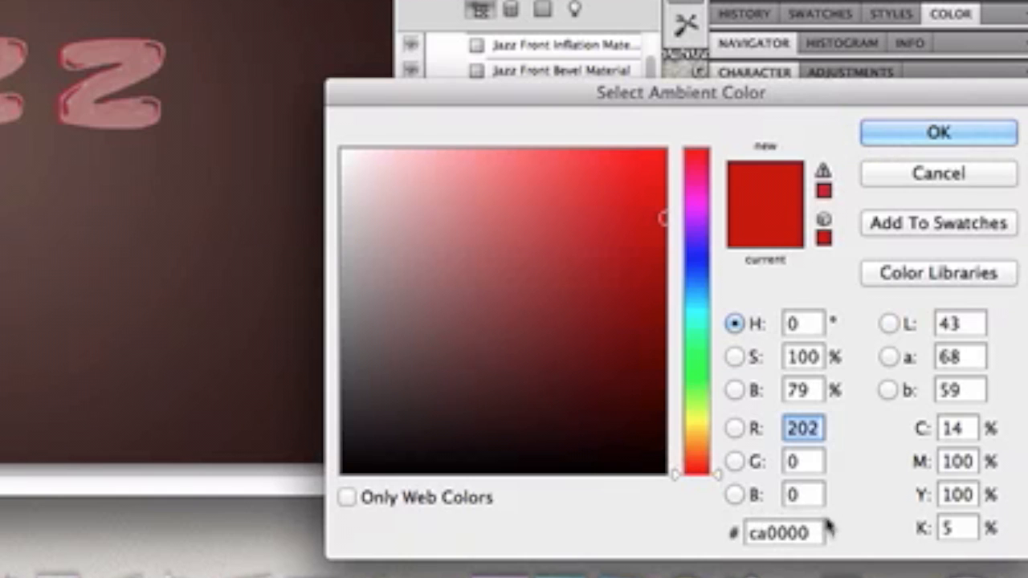
{"action": "left_click", "coordinate": [970, 138]}
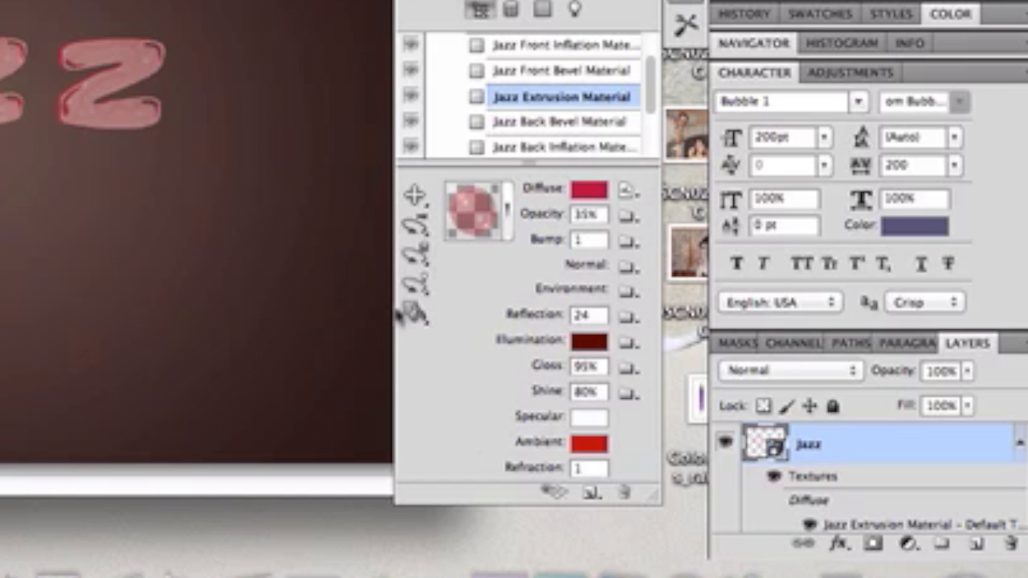
Step: Rotate the 3D camera slightly around the Jazz lettering to an orientation of about X -86, Y 362, Z 155
{"action": "left_click", "coordinate": [418, 225]}
{"action": "left_click", "coordinate": [418, 227]}
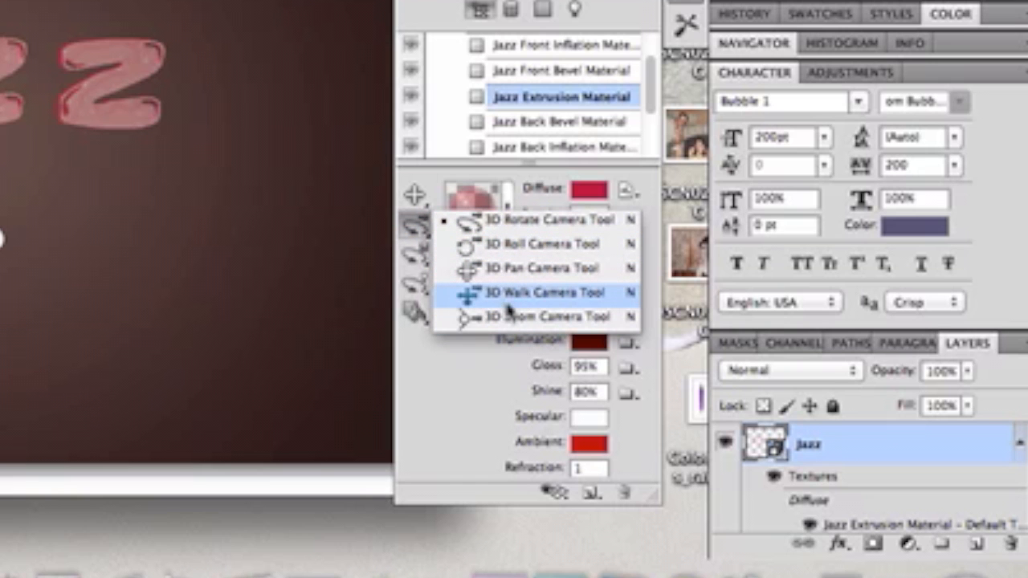
{"action": "left_click", "coordinate": [408, 228]}
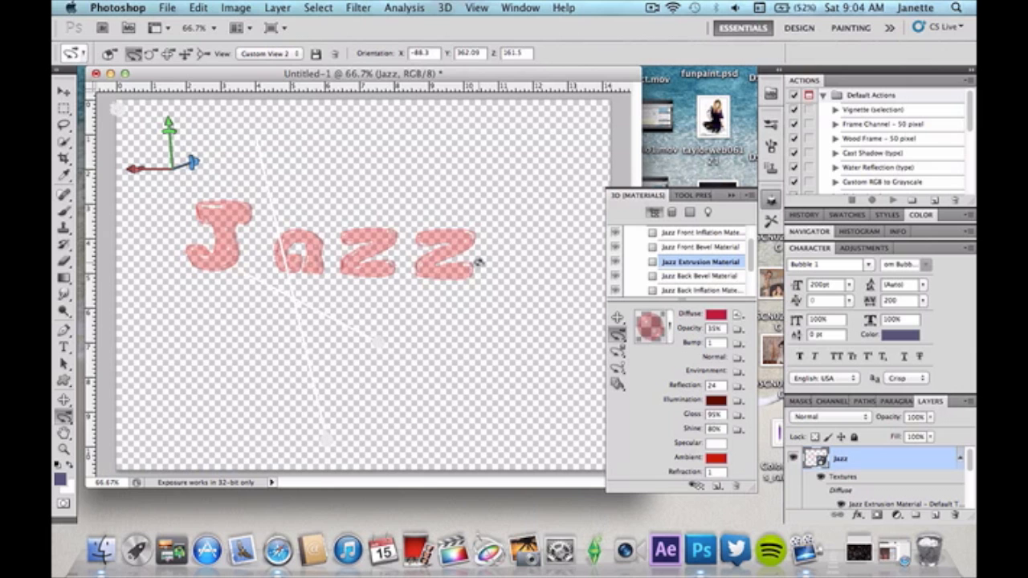
{"action": "left_click_drag", "start_coordinate": [479, 263], "coordinate": [498, 266]}
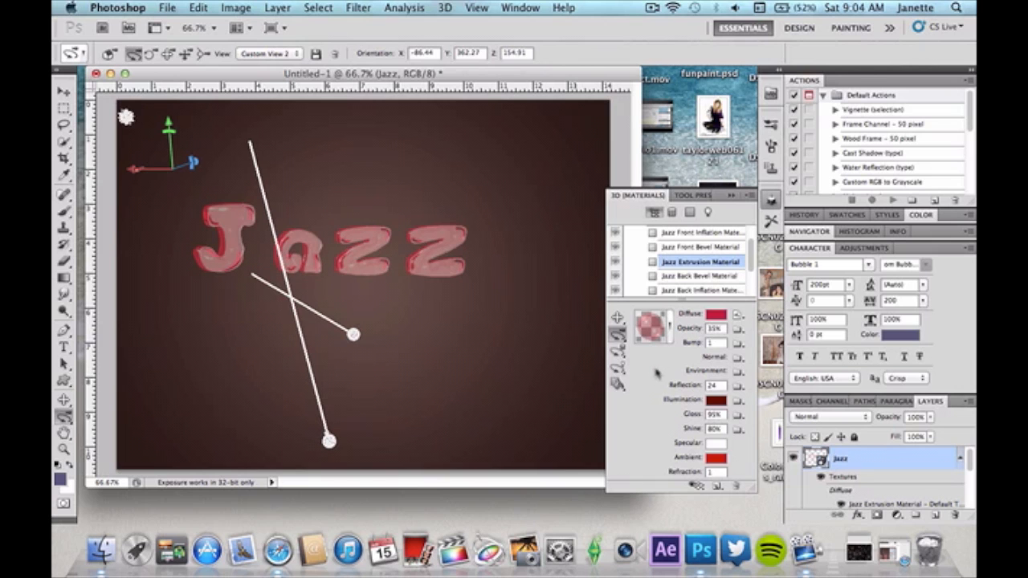
Step: Look over the 3D overlay visibility options and the available light, mesh and camera tools, ending on the 3D Light Pan tool
{"action": "left_click", "coordinate": [698, 487]}
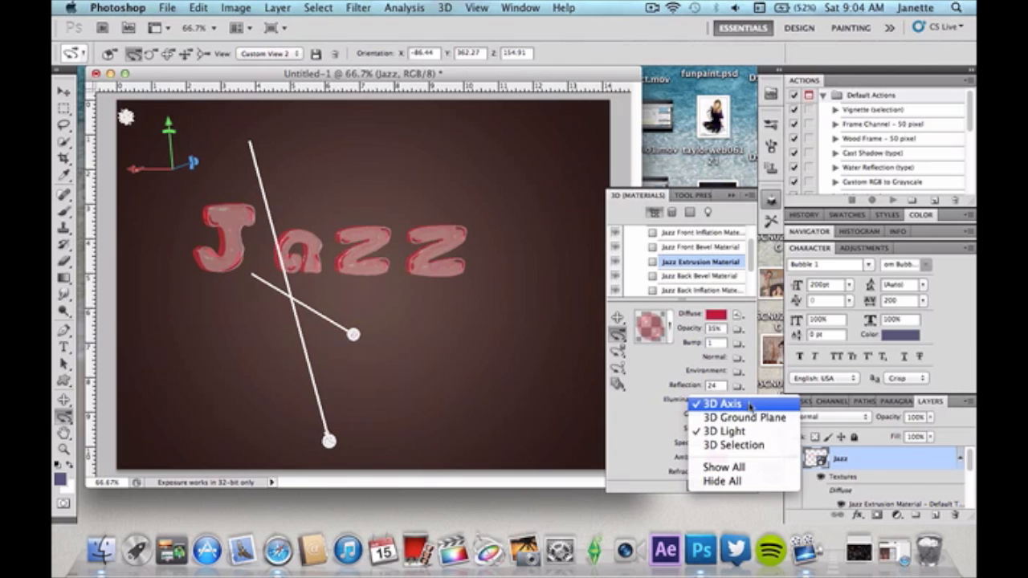
{"action": "left_click", "coordinate": [643, 455]}
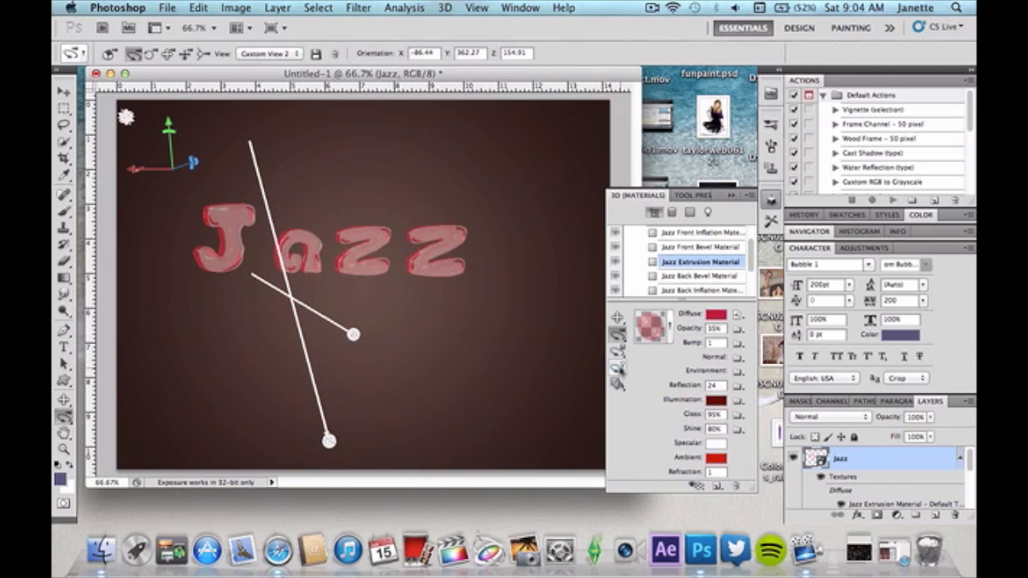
{"action": "left_click", "coordinate": [617, 368]}
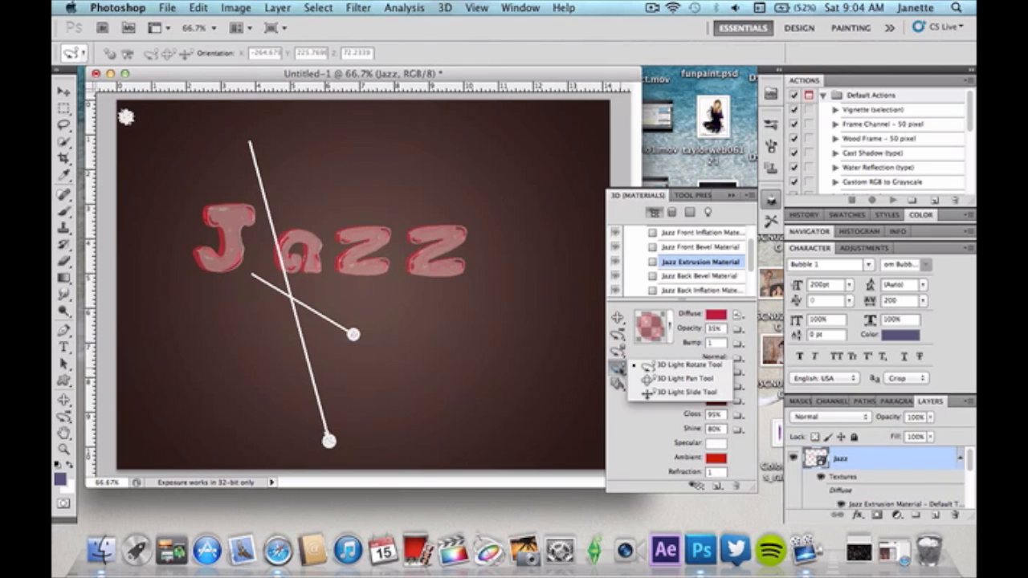
{"action": "left_click", "coordinate": [619, 351]}
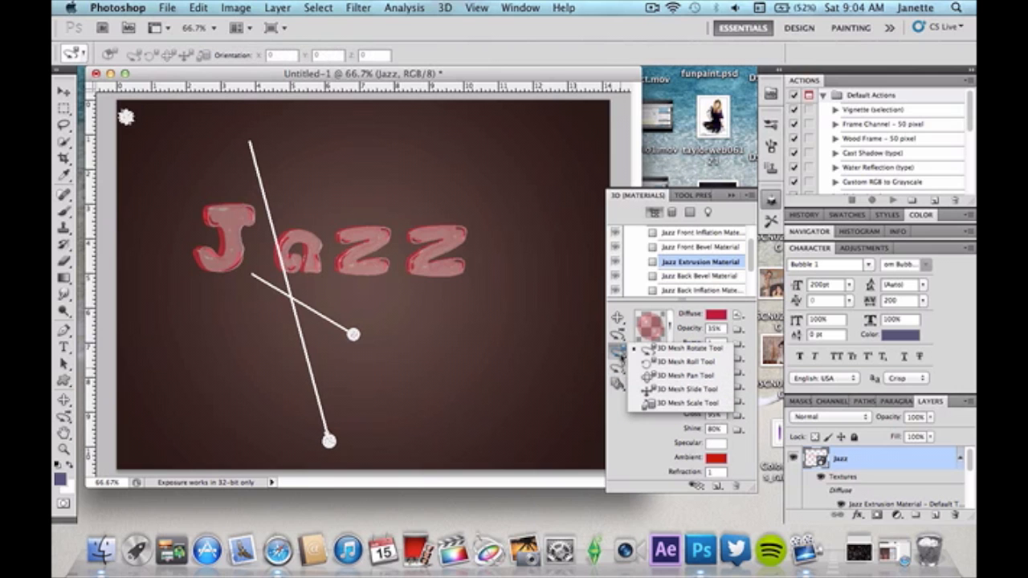
{"action": "left_click", "coordinate": [620, 336]}
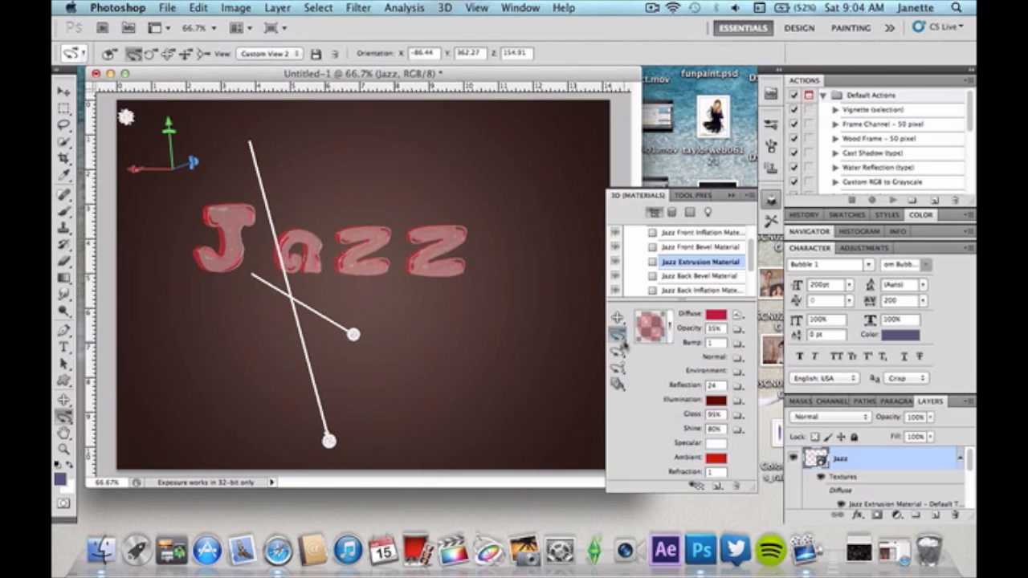
{"action": "left_click", "coordinate": [622, 341]}
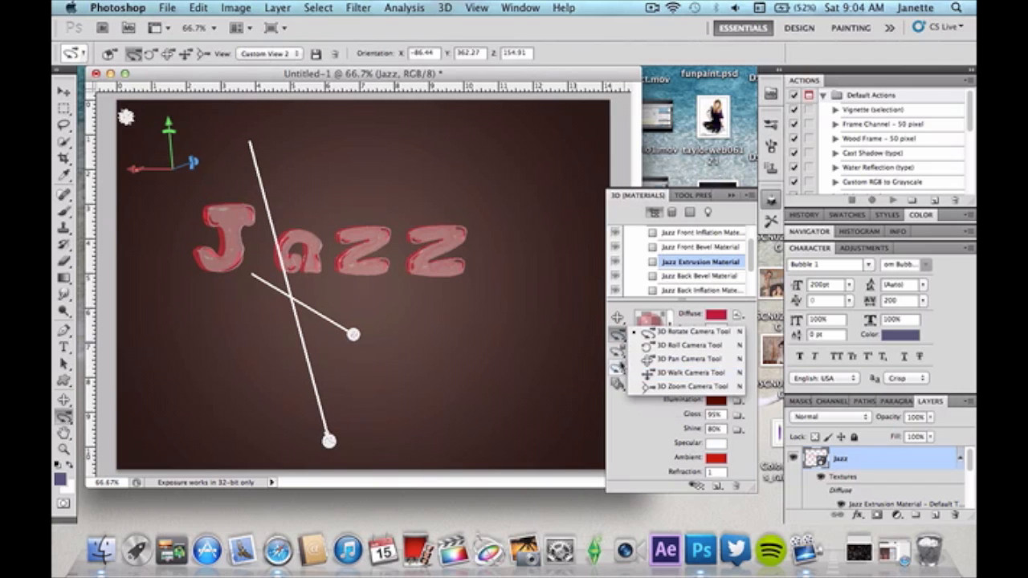
{"action": "left_click", "coordinate": [620, 352]}
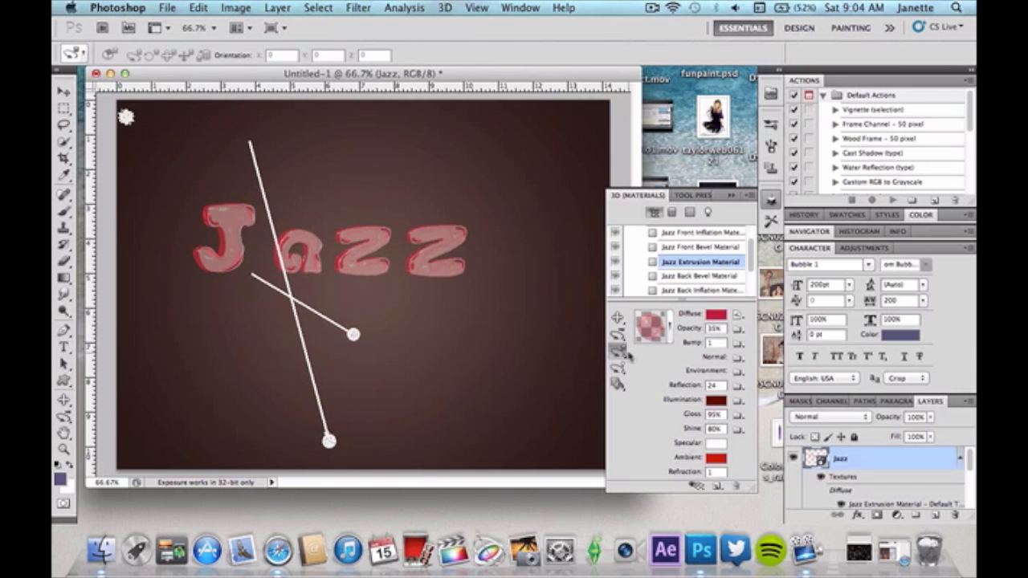
{"action": "left_click", "coordinate": [617, 366]}
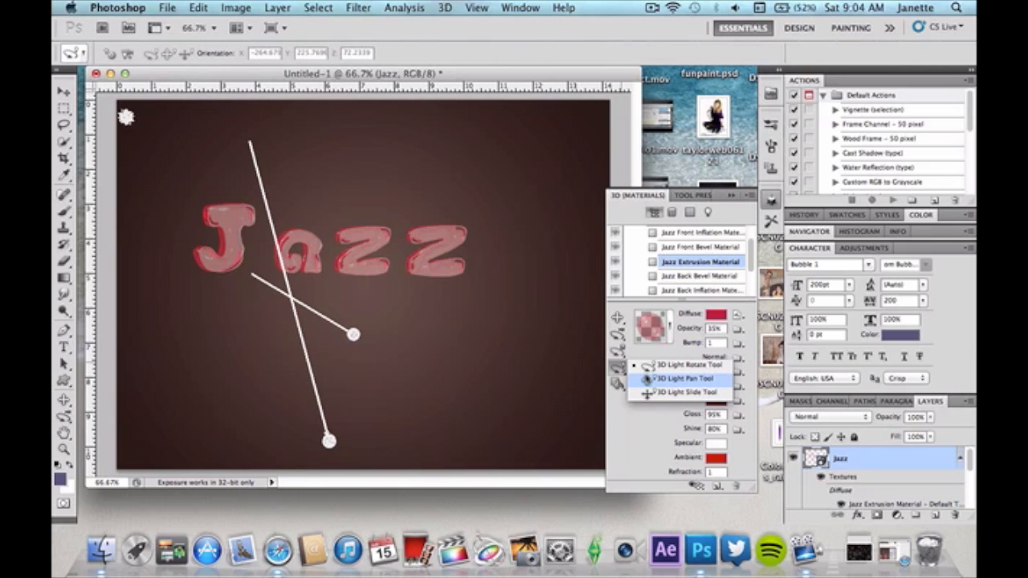
{"action": "left_click", "coordinate": [648, 378]}
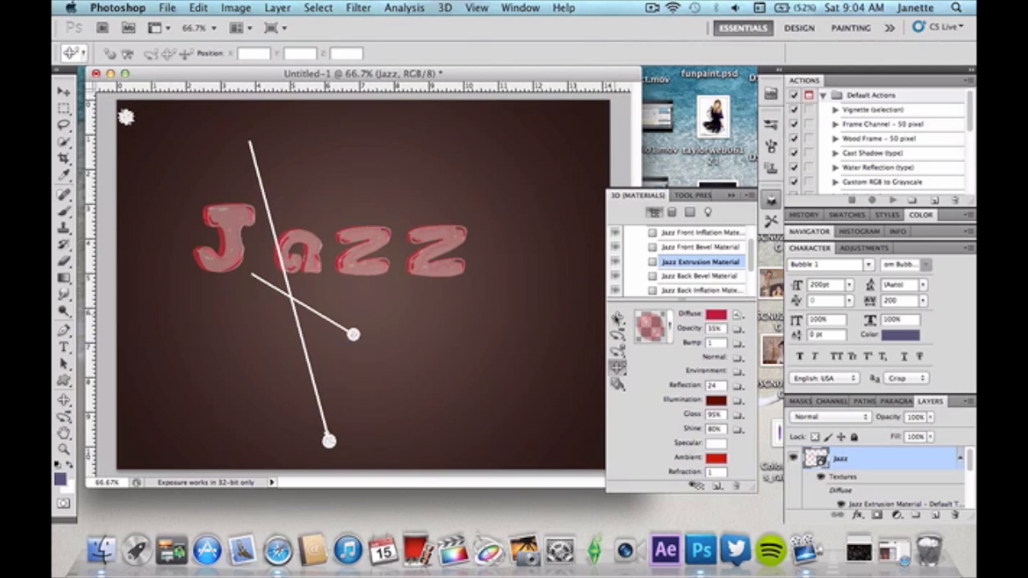
Step: Rotate the 3D camera again to an orientation of about X -81, Y 362, Z 158
{"action": "left_click", "coordinate": [618, 335]}
{"action": "mouse_move", "coordinate": [314, 243]}
{"action": "left_mouse_down"}
{"action": "mouse_move", "coordinate": [316, 255]}
{"action": "mouse_move", "coordinate": [305, 252]}
{"action": "left_mouse_up"}
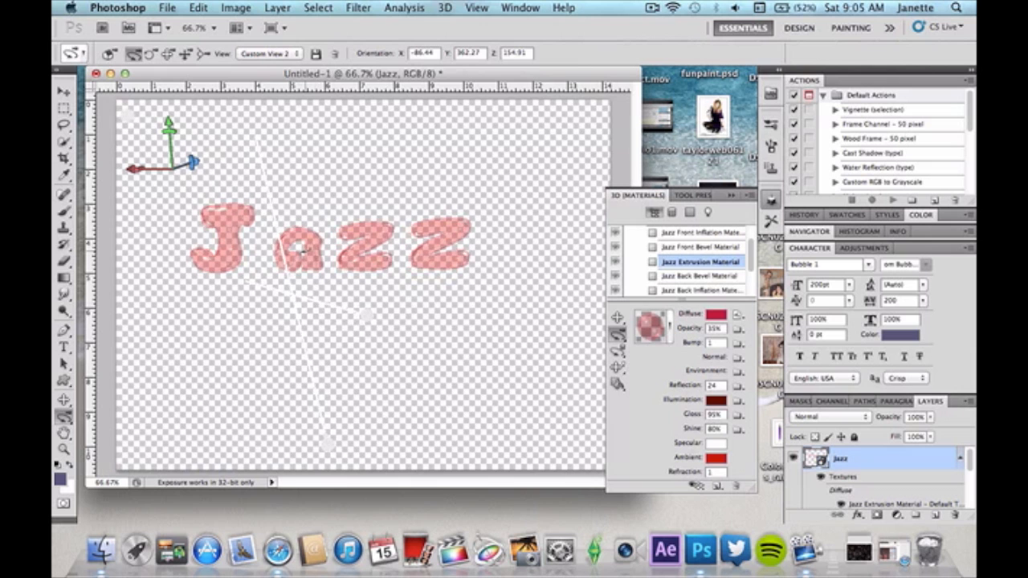
{"action": "left_click_drag", "start_coordinate": [126, 115], "coordinate": [232, 162]}
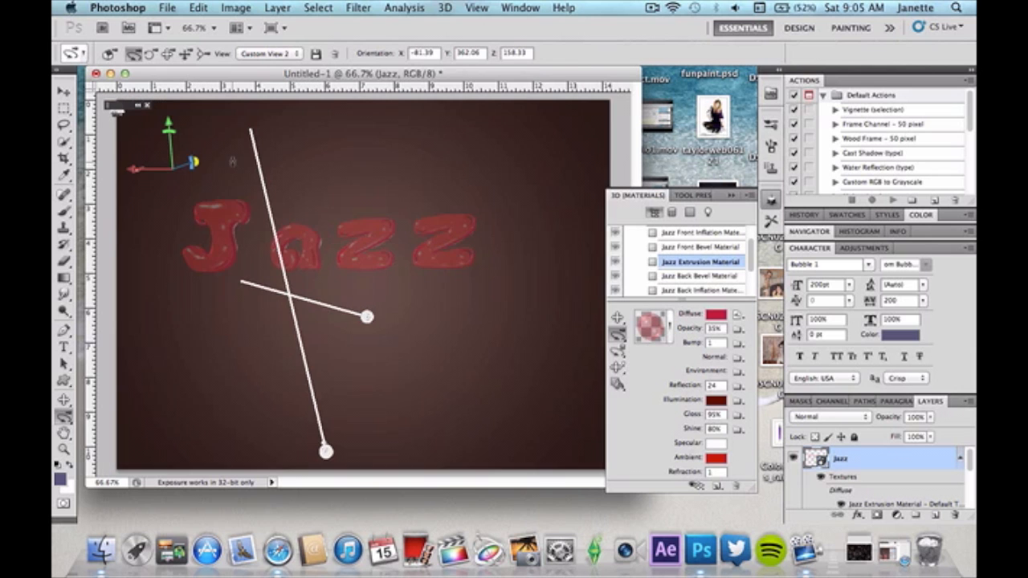
Step: Shift the whole Jazz lettering a little to the right over the background with the 3D Object Pan tool
{"action": "left_click", "coordinate": [617, 351]}
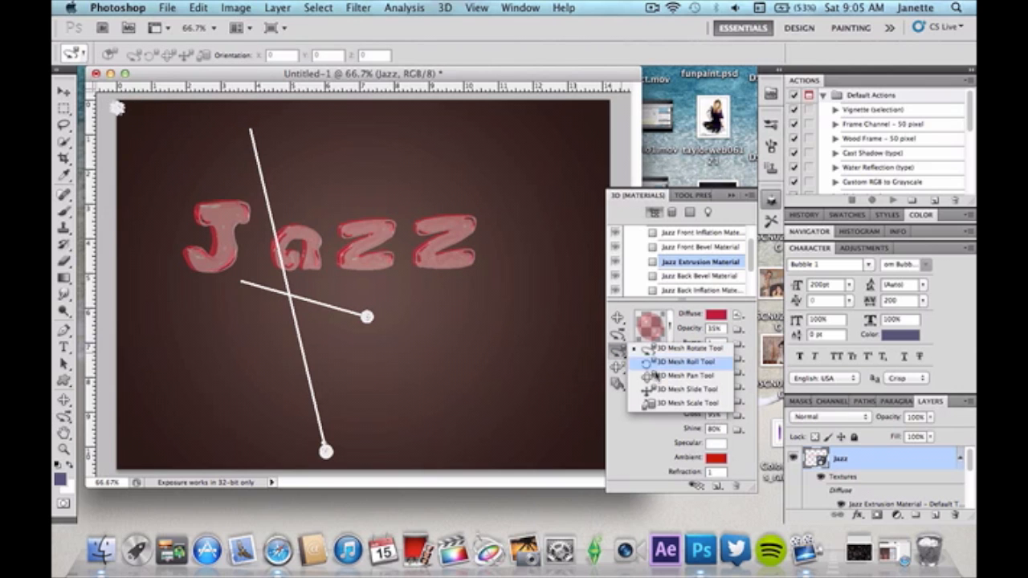
{"action": "left_click", "coordinate": [397, 231]}
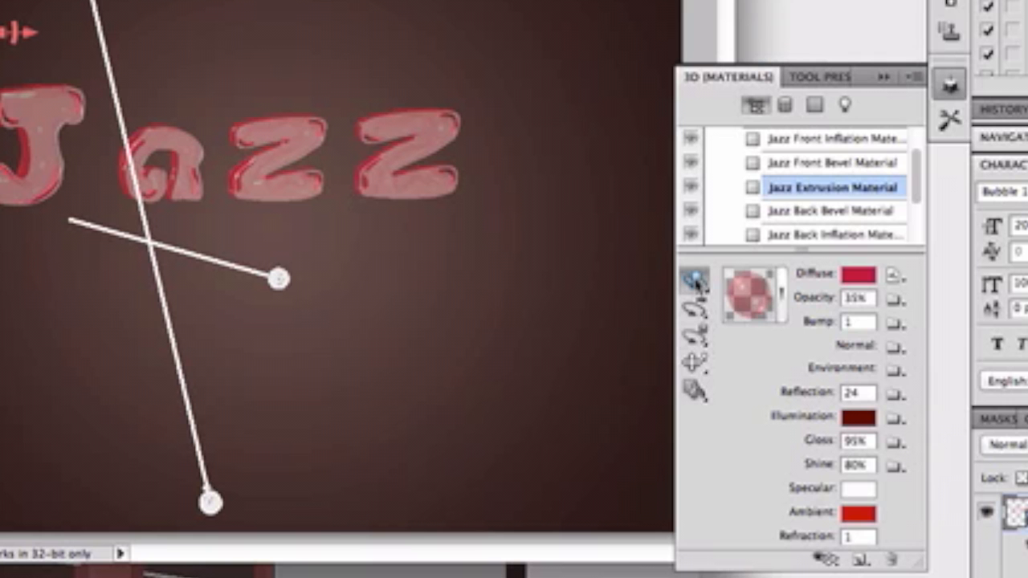
{"action": "left_click", "coordinate": [695, 279]}
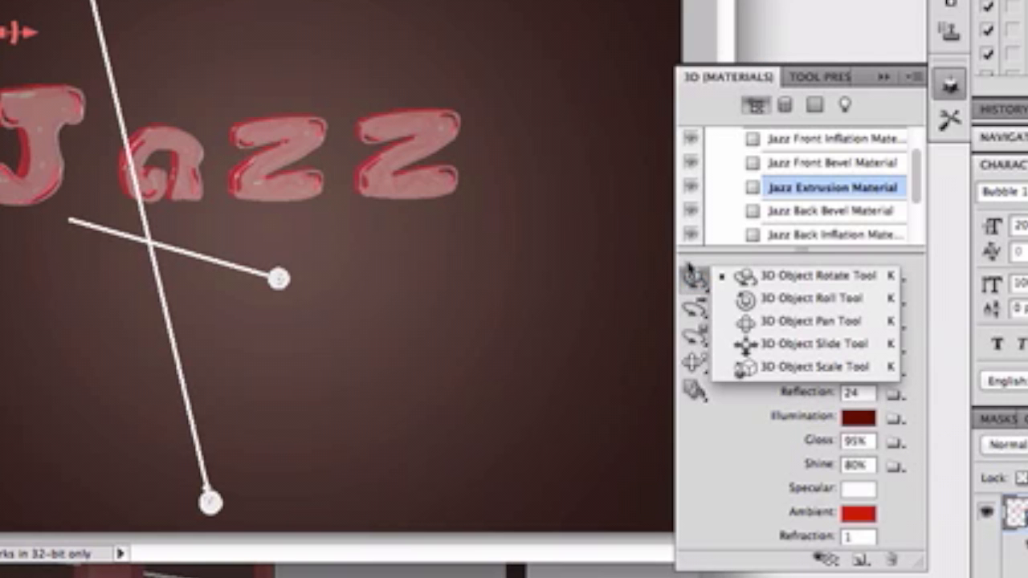
{"action": "left_click", "coordinate": [811, 321]}
{"action": "left_click_drag", "start_coordinate": [440, 183], "coordinate": [493, 158]}
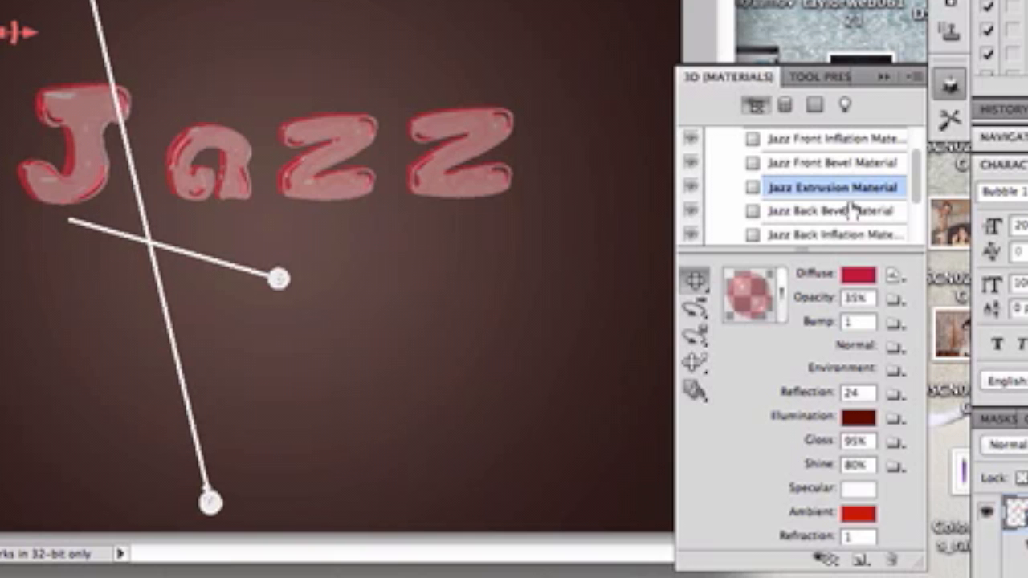
Step: Review the settings of Infinite Light 1, Infinite Light 2 and Point Light 1, plus the new-light types and the point light's color
{"action": "left_click_drag", "start_coordinate": [917, 178], "coordinate": [927, 221]}
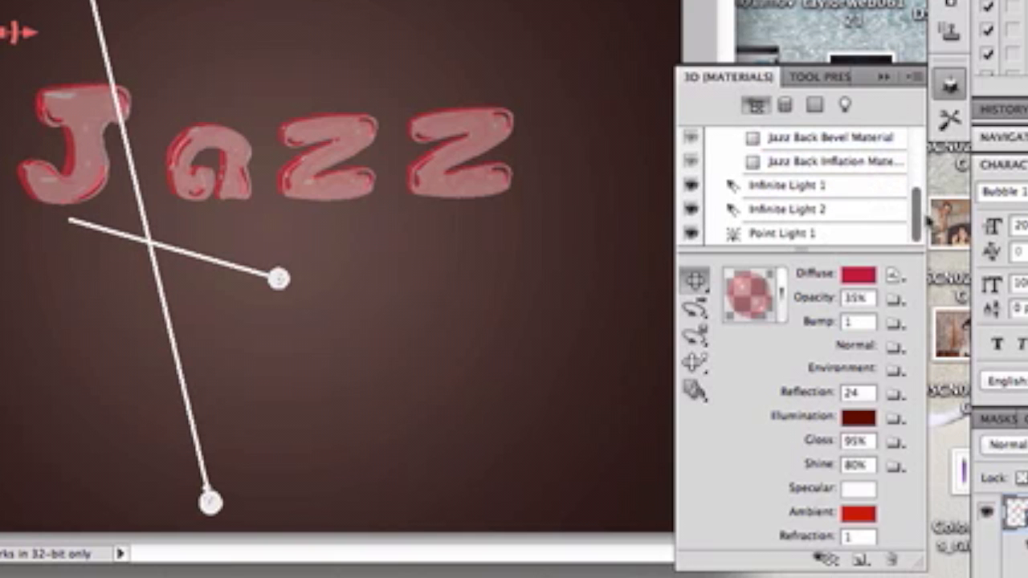
{"action": "left_click", "coordinate": [837, 211]}
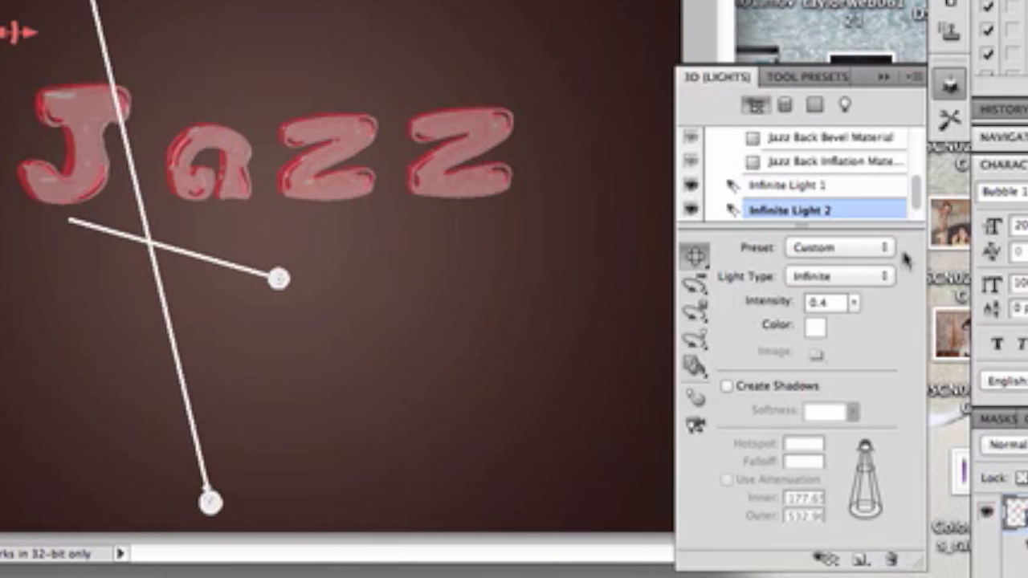
{"action": "left_click_drag", "start_coordinate": [915, 195], "coordinate": [916, 209]}
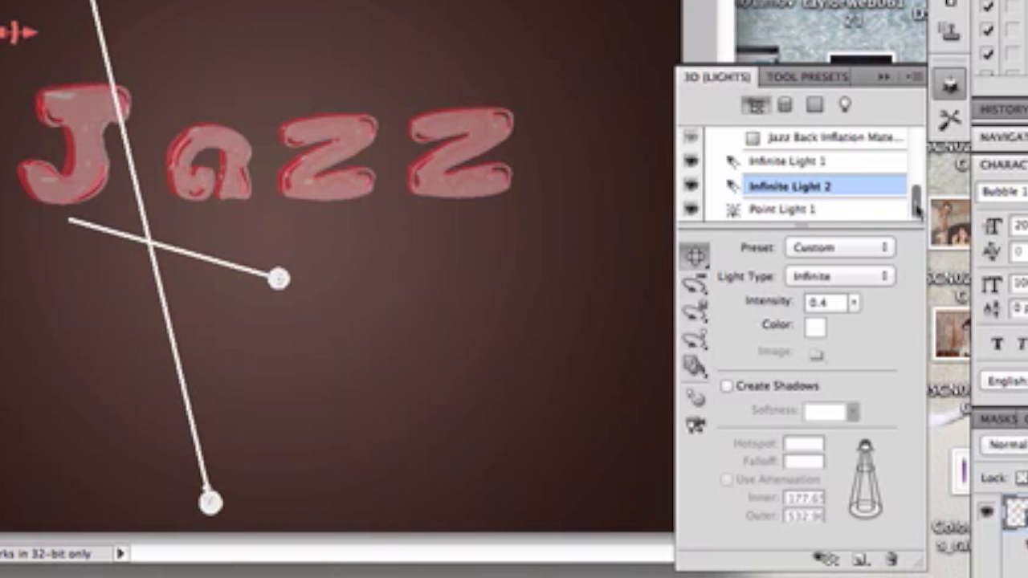
{"action": "left_click", "coordinate": [835, 163]}
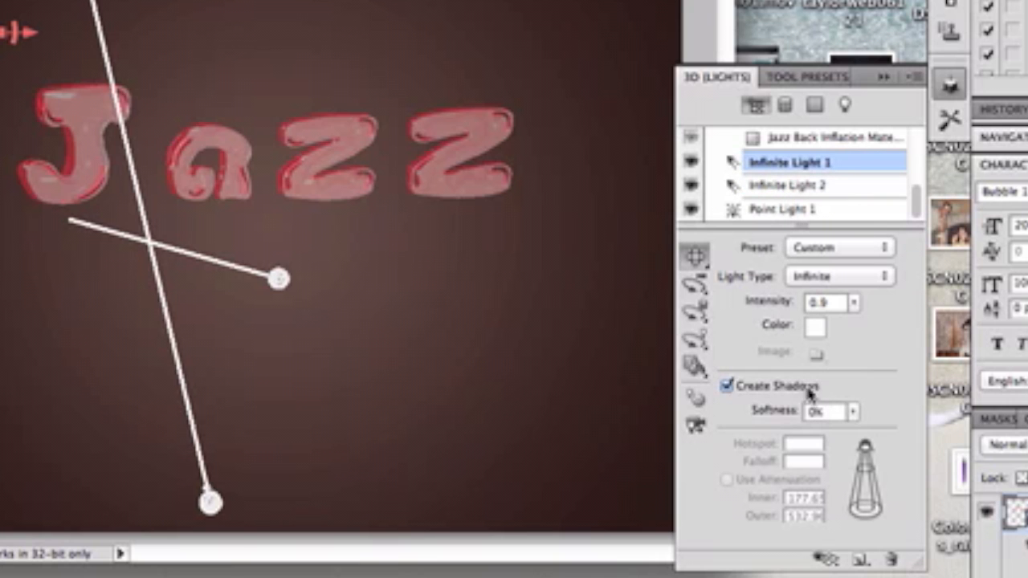
{"action": "left_click", "coordinate": [793, 188]}
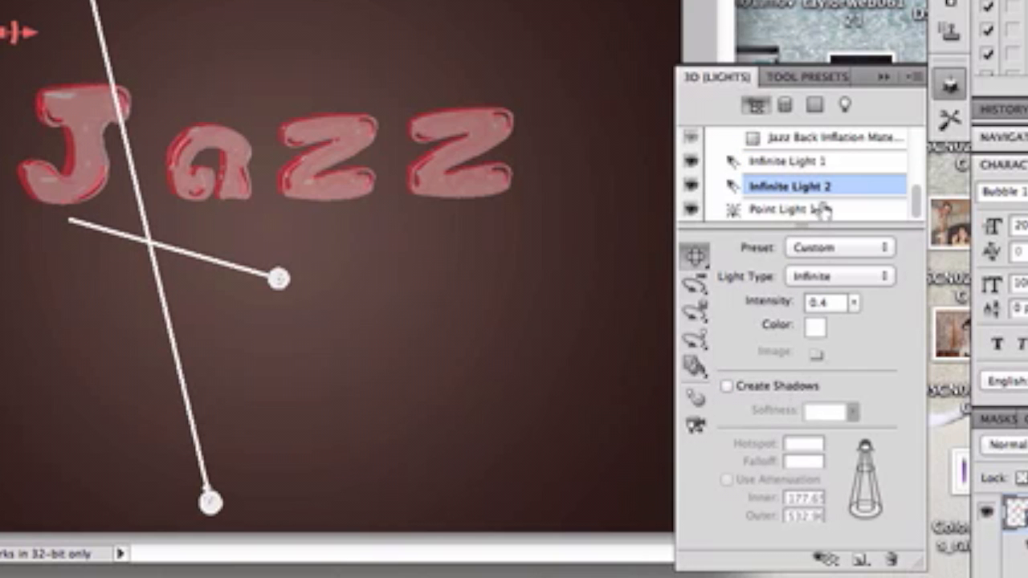
{"action": "left_click", "coordinate": [828, 167]}
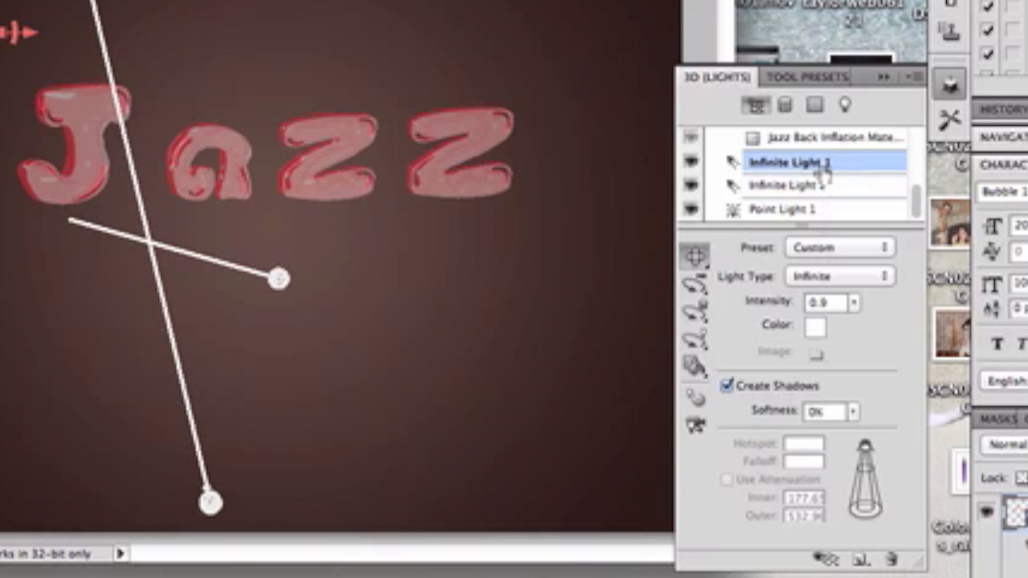
{"action": "left_click", "coordinate": [870, 195]}
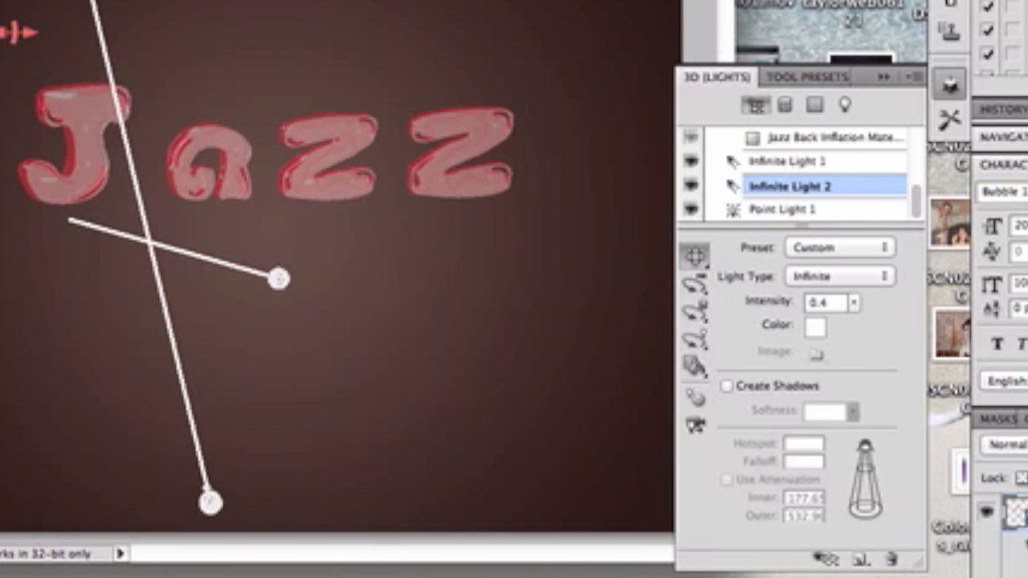
{"action": "left_click", "coordinate": [860, 561]}
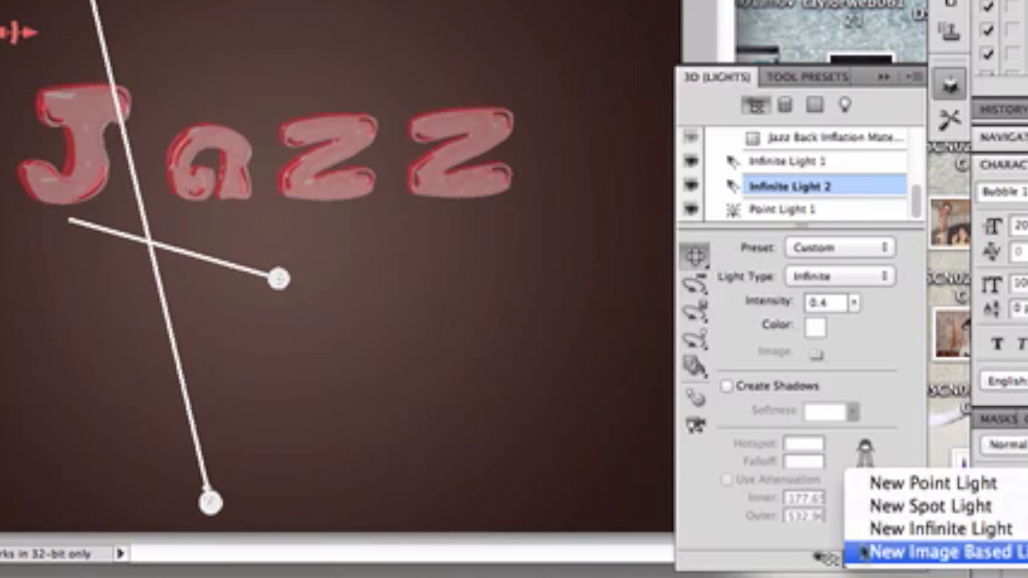
{"action": "left_click", "coordinate": [740, 559]}
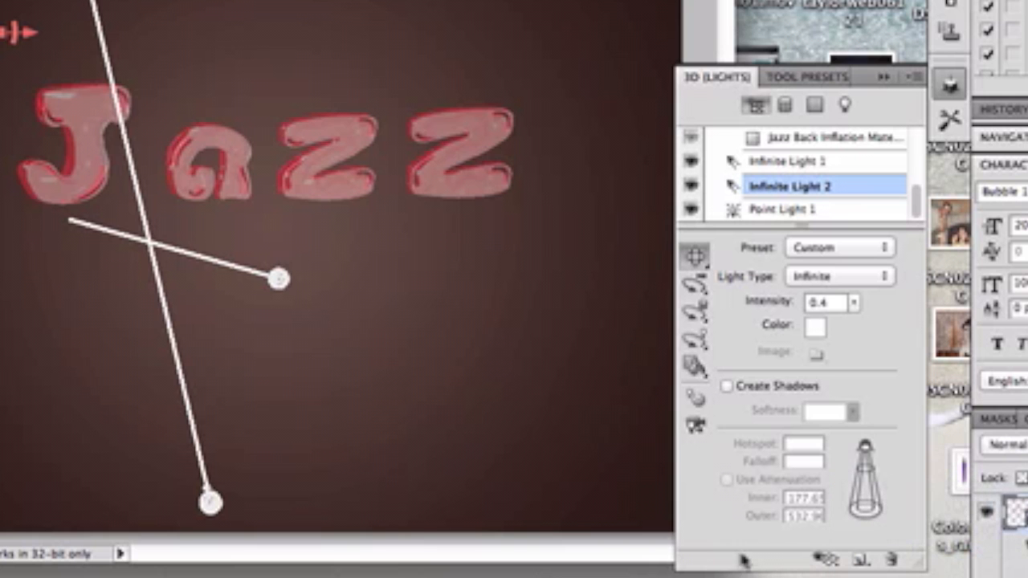
{"action": "left_click", "coordinate": [791, 212]}
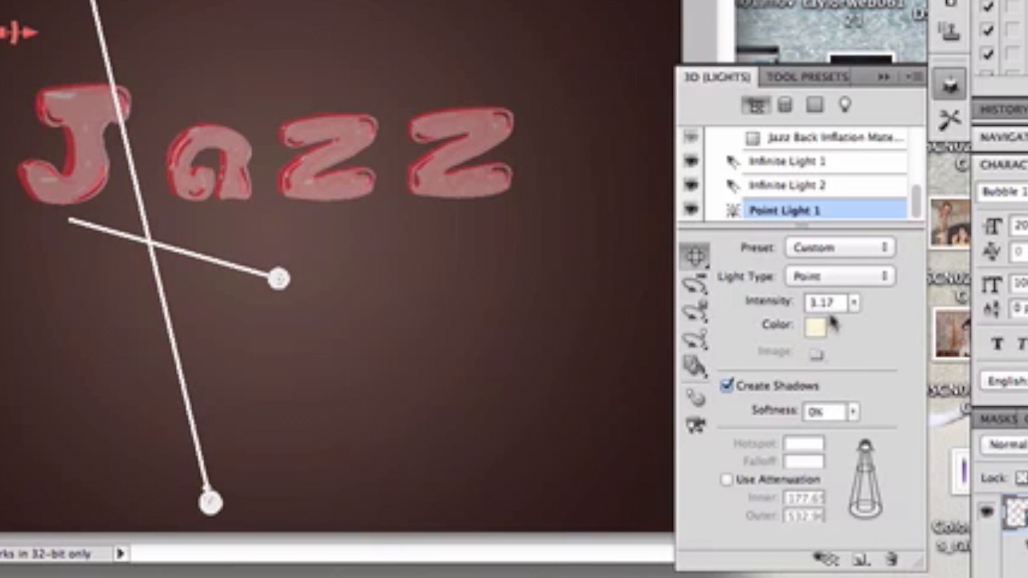
{"action": "left_click", "coordinate": [815, 326]}
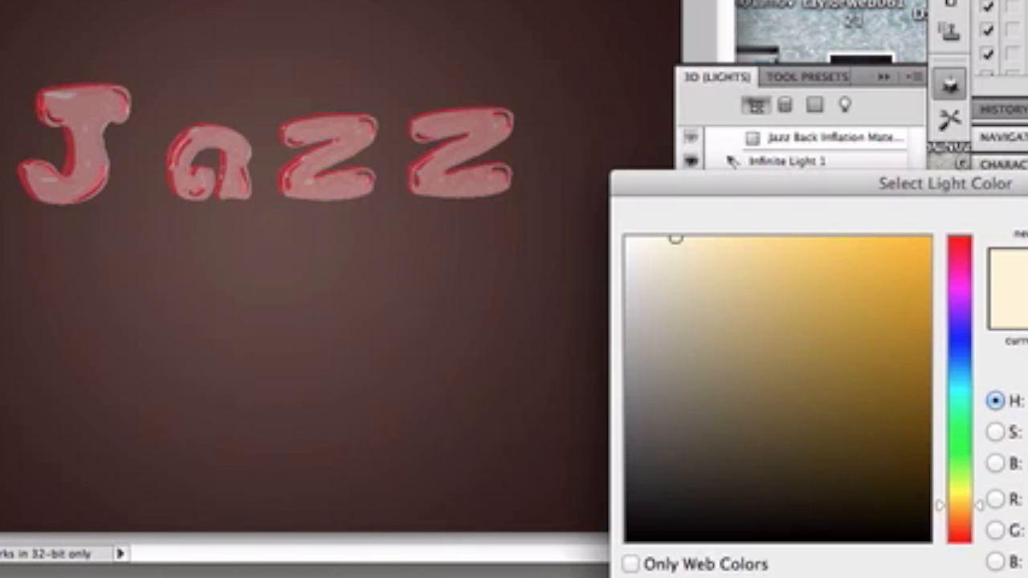
{"action": "key", "text": "Return"}
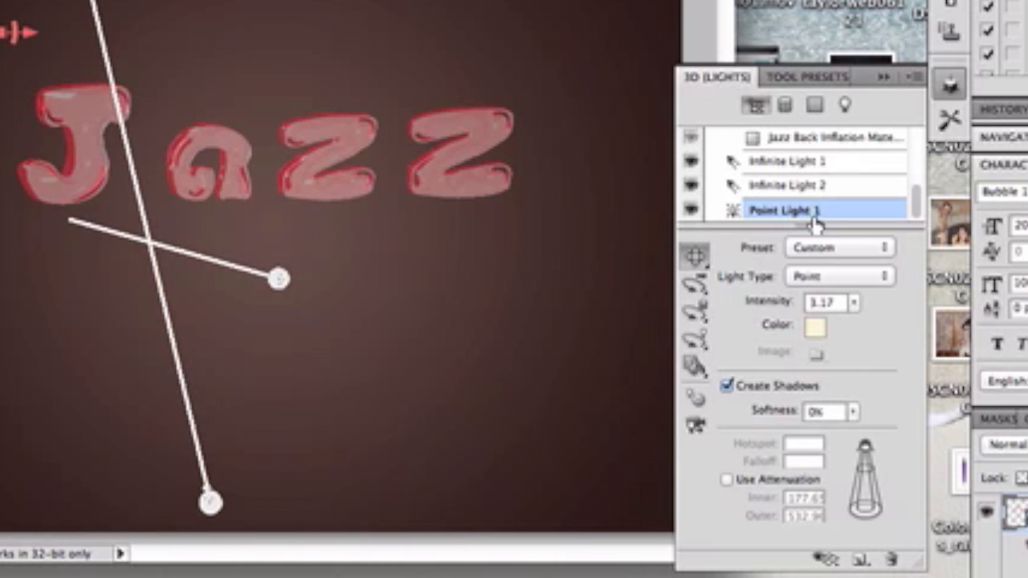
Step: Swing the infinite light from below the lettering to just above the letter J with the 3D Light Rotate Tool
{"action": "left_click", "coordinate": [799, 165]}
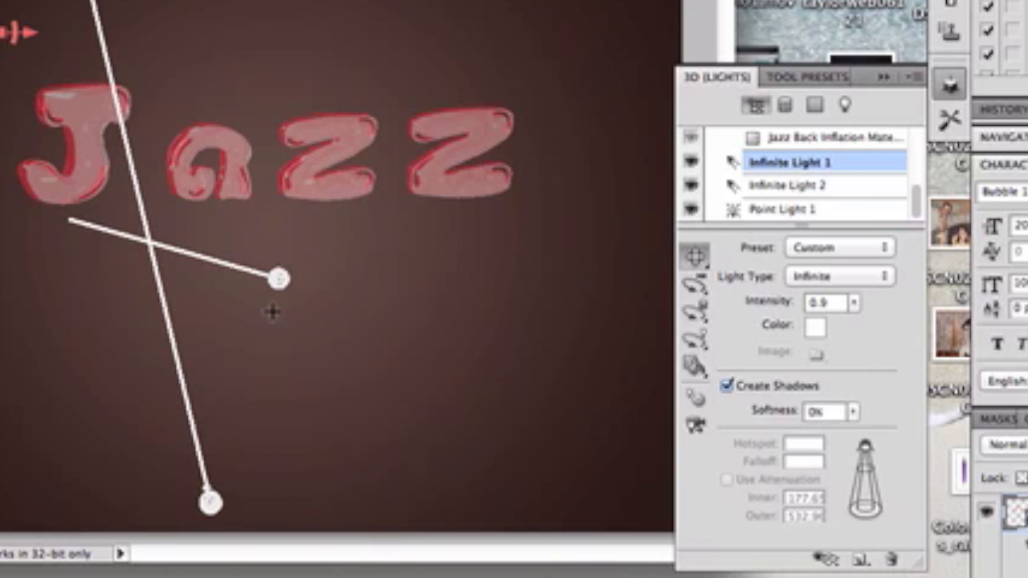
{"action": "left_click", "coordinate": [698, 316]}
{"action": "left_click", "coordinate": [696, 363]}
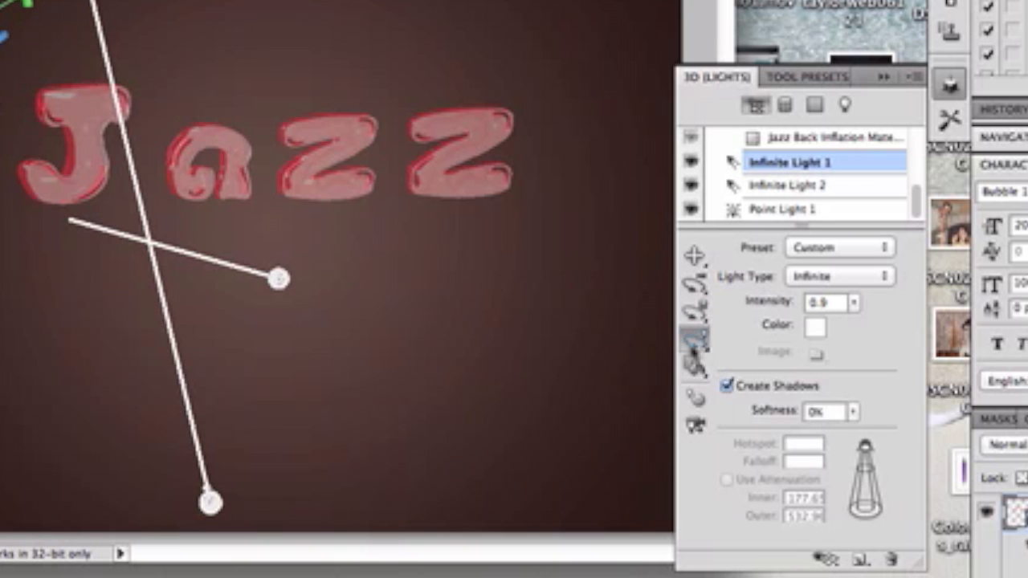
{"action": "left_click", "coordinate": [694, 353]}
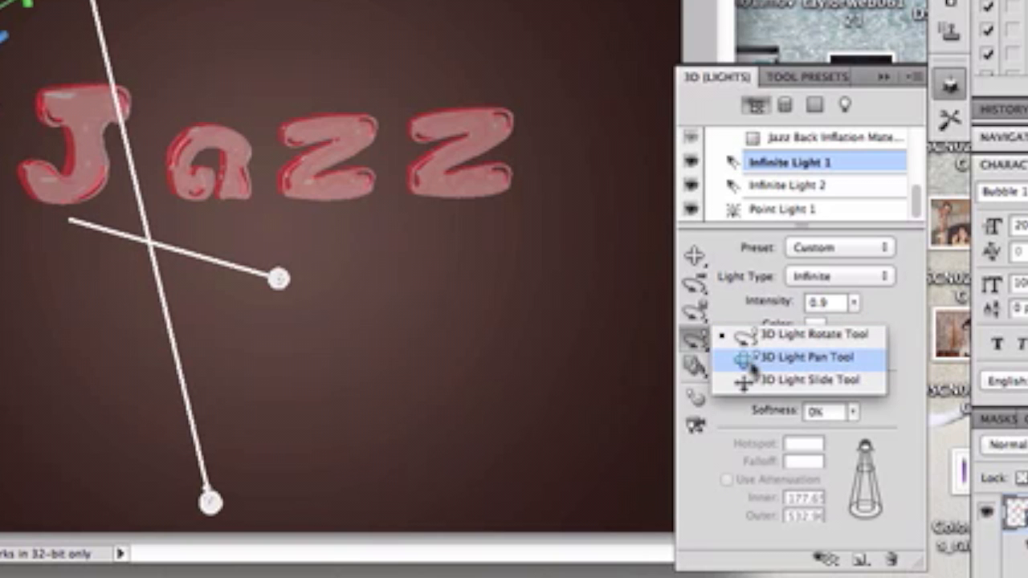
{"action": "left_click", "coordinate": [751, 365]}
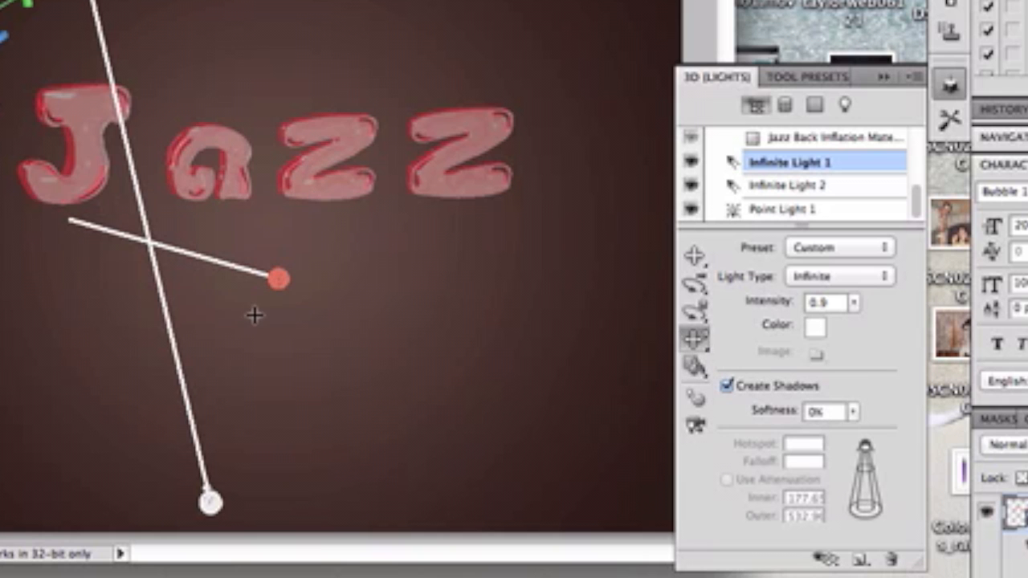
{"action": "left_click", "coordinate": [695, 338]}
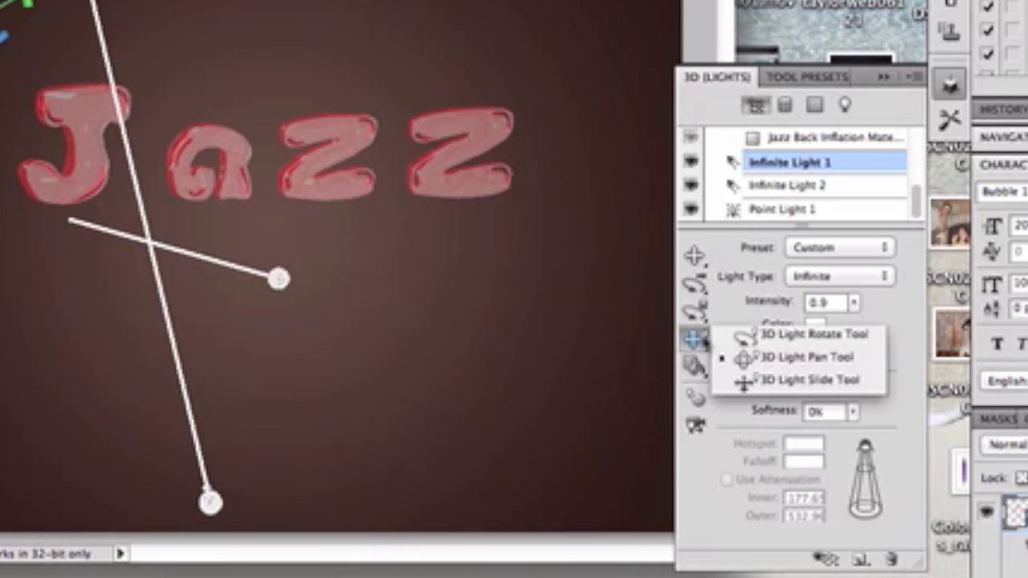
{"action": "left_click", "coordinate": [745, 337]}
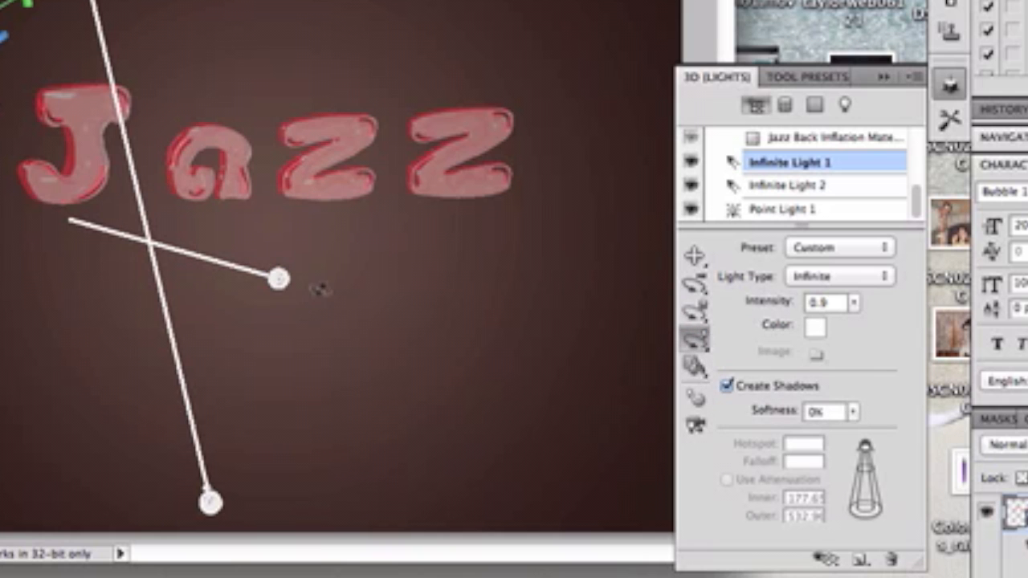
{"action": "left_click_drag", "start_coordinate": [277, 279], "coordinate": [76, 128]}
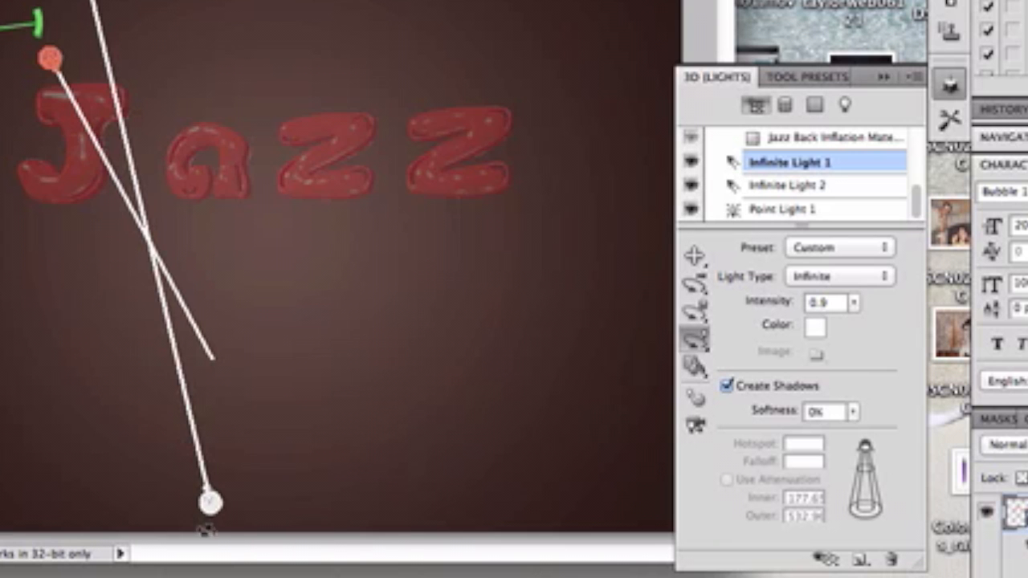
Step: Rotate the infinite lights further, aiming one in from far left of the lettering and the other from just above the J
{"action": "left_click_drag", "start_coordinate": [210, 505], "coordinate": [2, 313]}
{"action": "left_click_drag", "start_coordinate": [46, 63], "coordinate": [2, 89]}
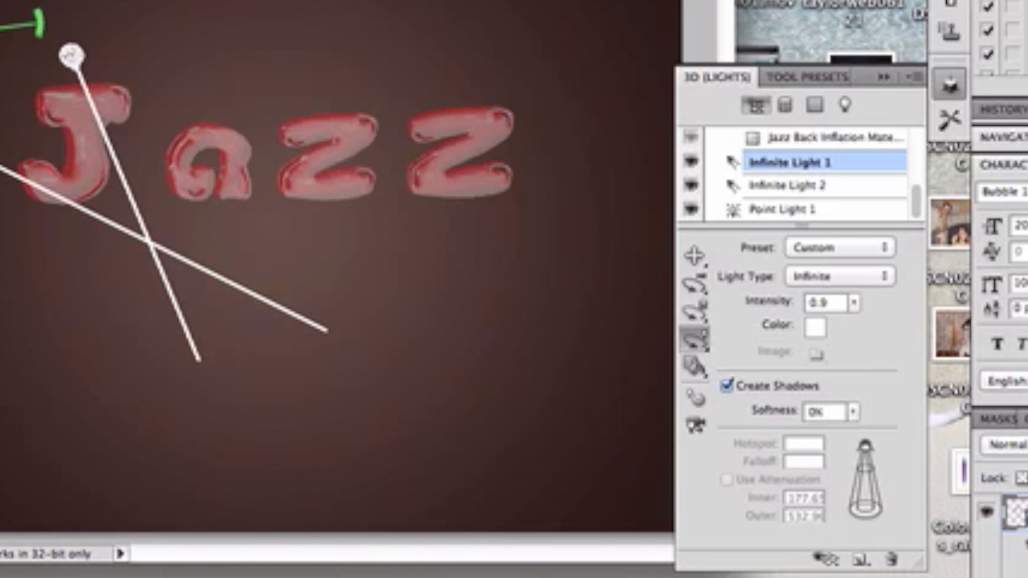
{"action": "left_click_drag", "start_coordinate": [71, 56], "coordinate": [127, 37]}
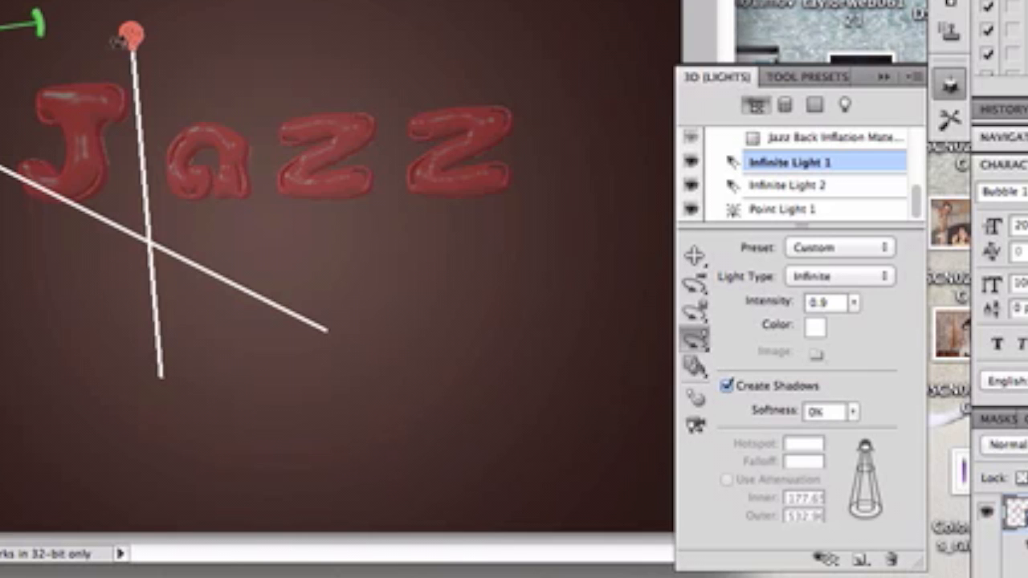
{"action": "left_click_drag", "start_coordinate": [117, 42], "coordinate": [84, 53]}
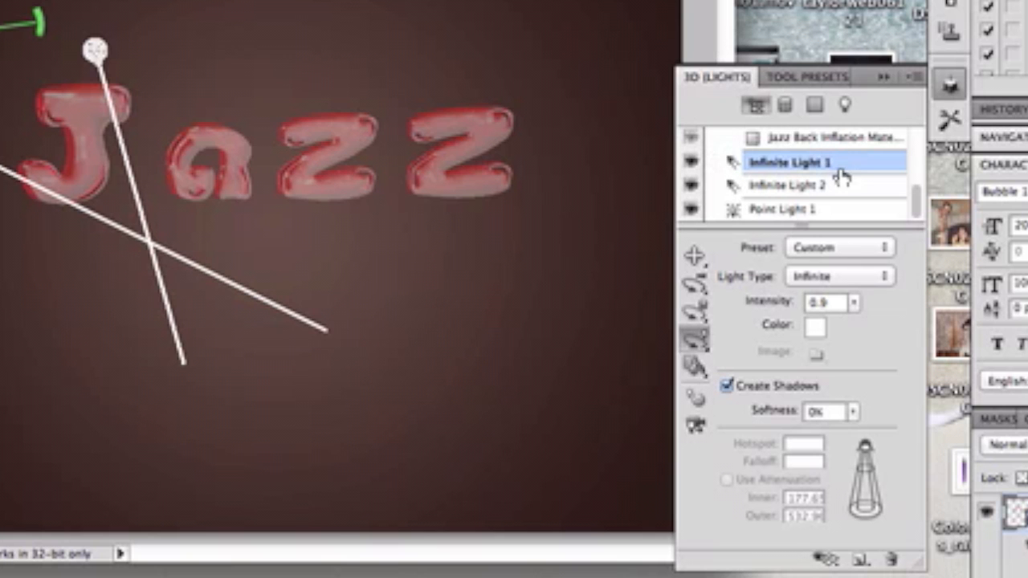
Step: Set the render quality of the whole 3D scene to Ray Traced Final
{"action": "scroll", "coordinate": [843, 169], "scroll_direction": "up", "scroll_amount": 2}
{"action": "left_click", "coordinate": [821, 143]}
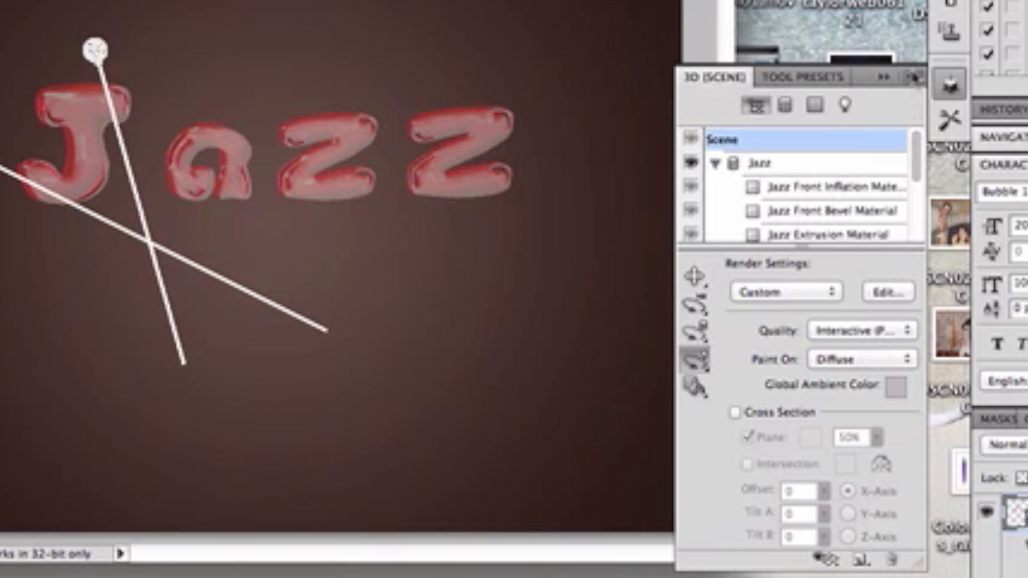
{"action": "left_click", "coordinate": [916, 77]}
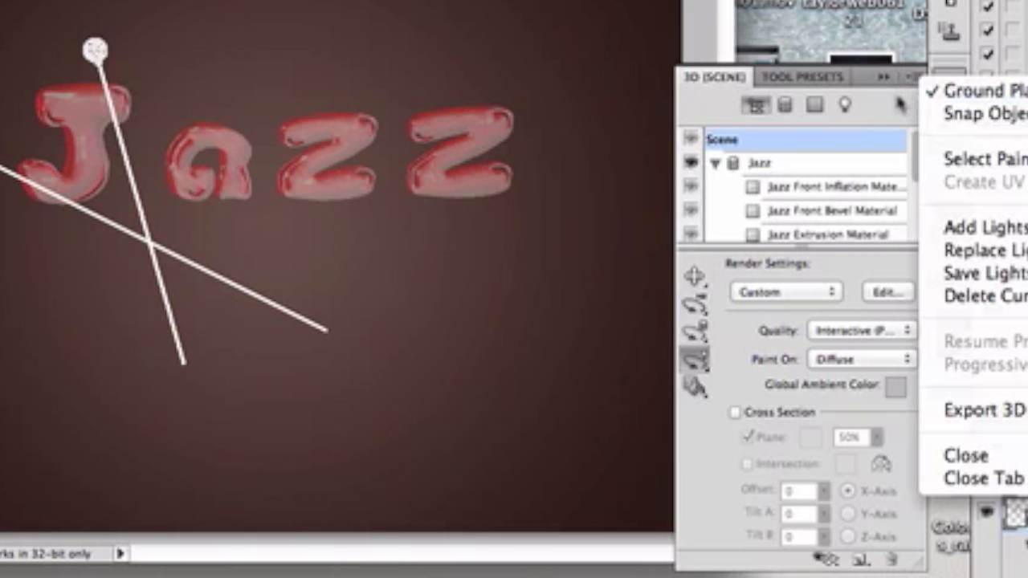
{"action": "left_click", "coordinate": [897, 108]}
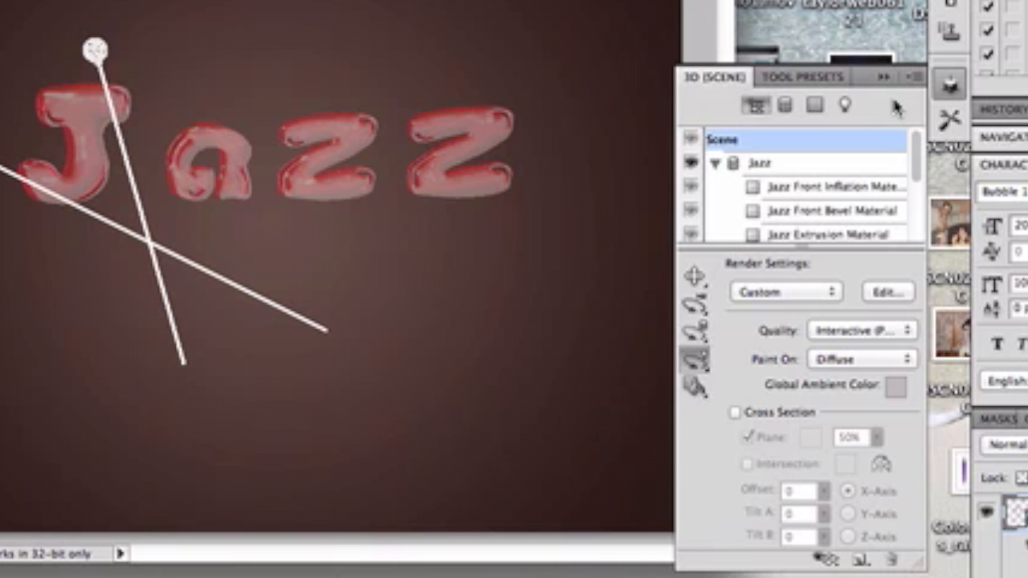
{"action": "left_click", "coordinate": [879, 331]}
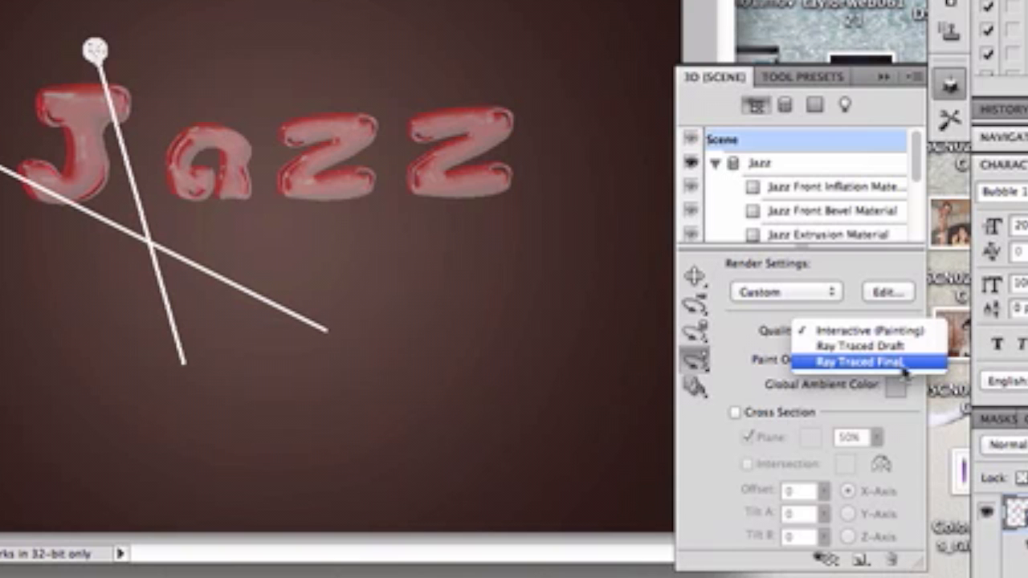
{"action": "left_click", "coordinate": [904, 366]}
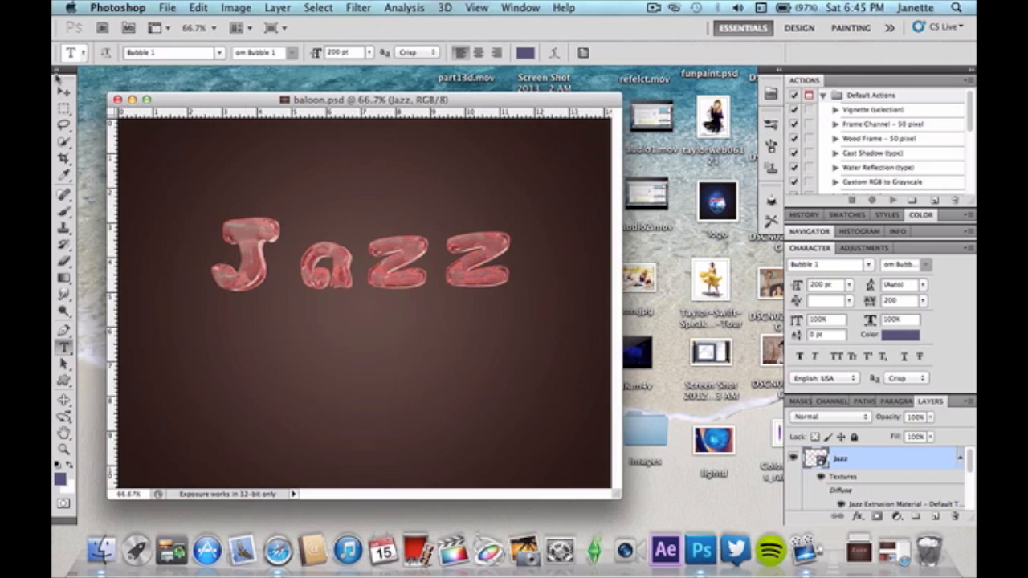
Step: Open the bokeh golden lights JPEG from the Downloads folder
{"action": "left_click", "coordinate": [67, 93]}
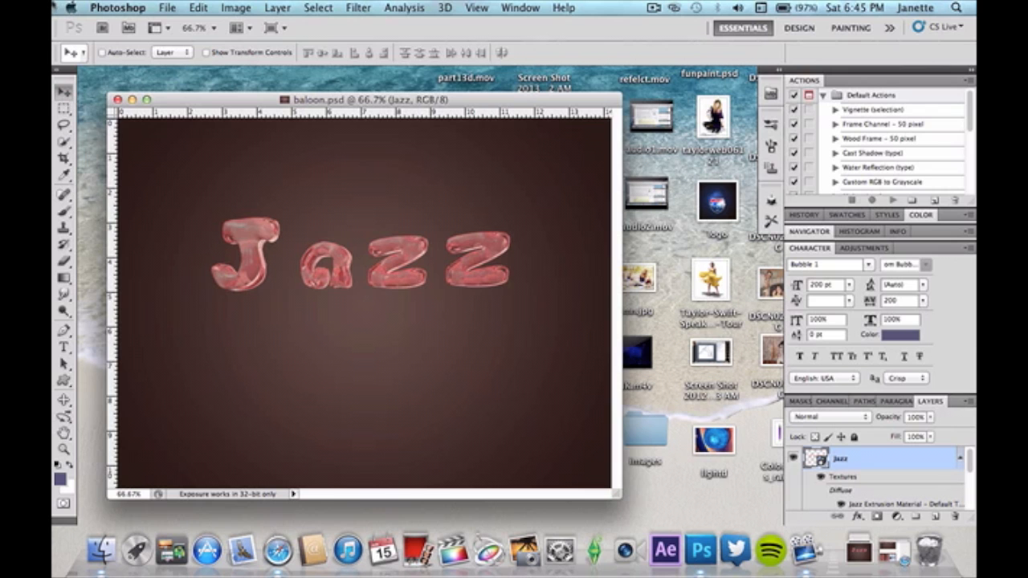
{"action": "left_click", "coordinate": [167, 8]}
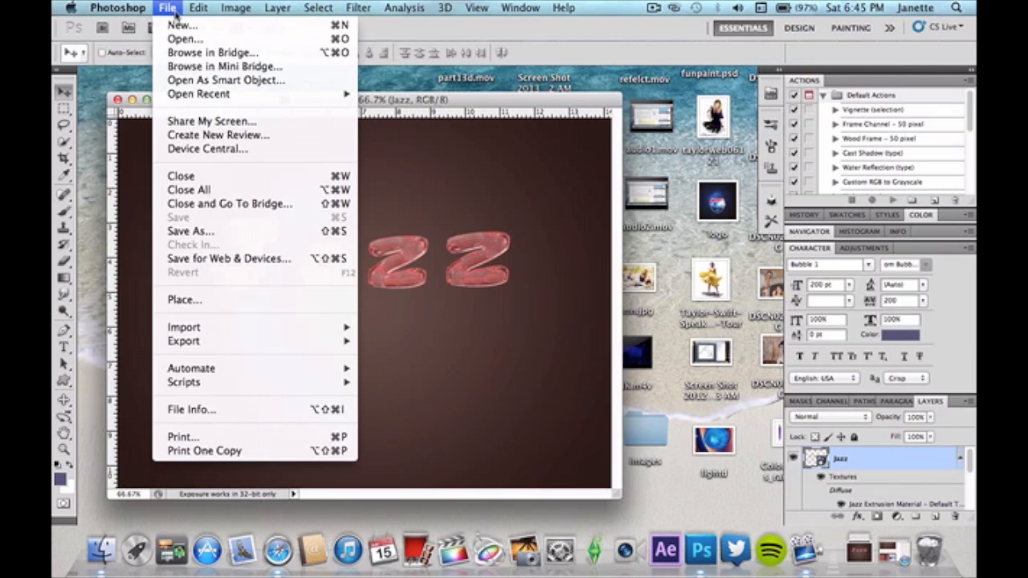
{"action": "left_click", "coordinate": [184, 39]}
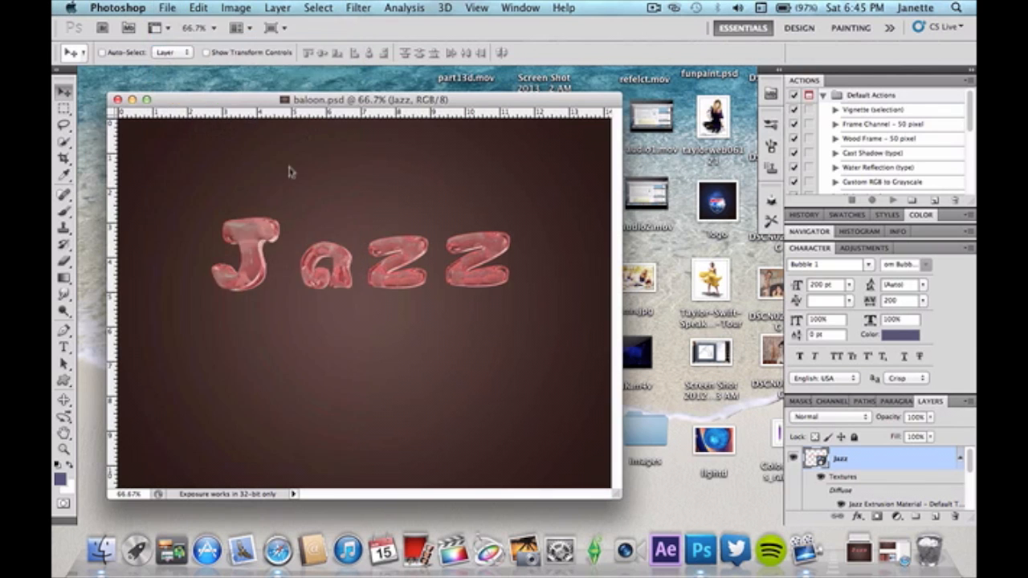
{"action": "left_click", "coordinate": [370, 197]}
{"action": "left_click", "coordinate": [371, 196]}
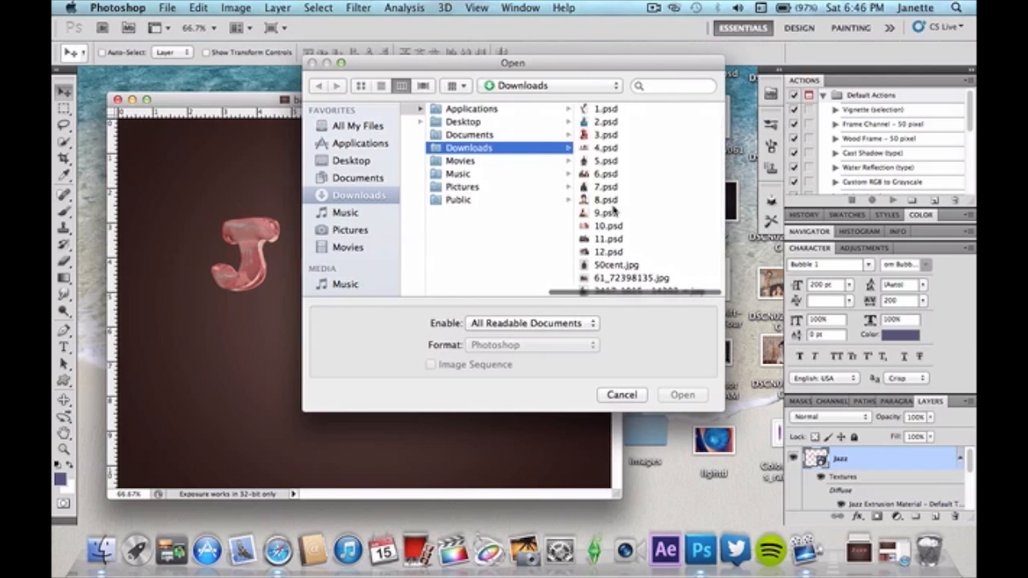
{"action": "scroll", "coordinate": [614, 208], "scroll_direction": "down", "scroll_amount": 15}
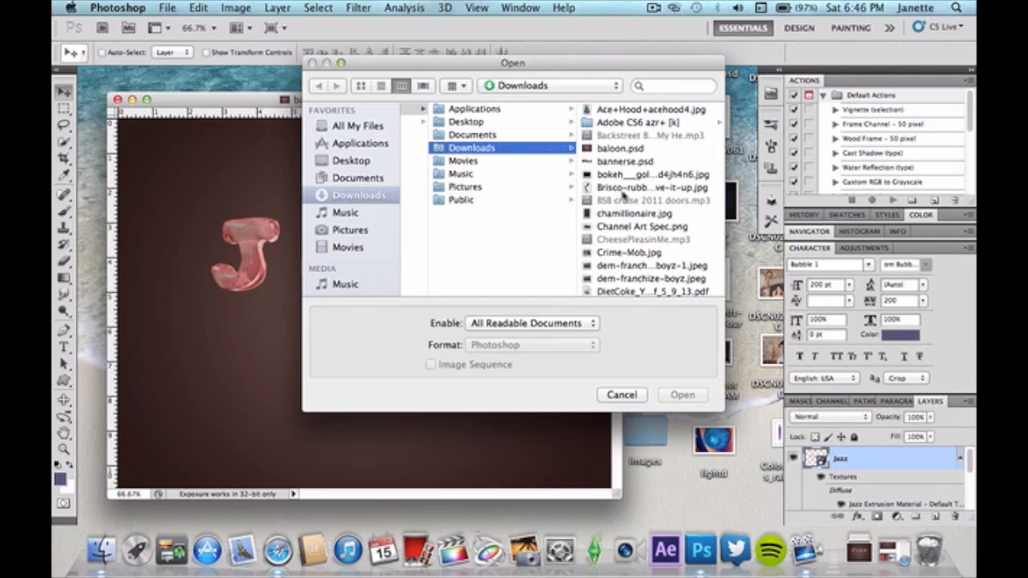
{"action": "scroll", "coordinate": [625, 199], "scroll_direction": "down", "scroll_amount": 6}
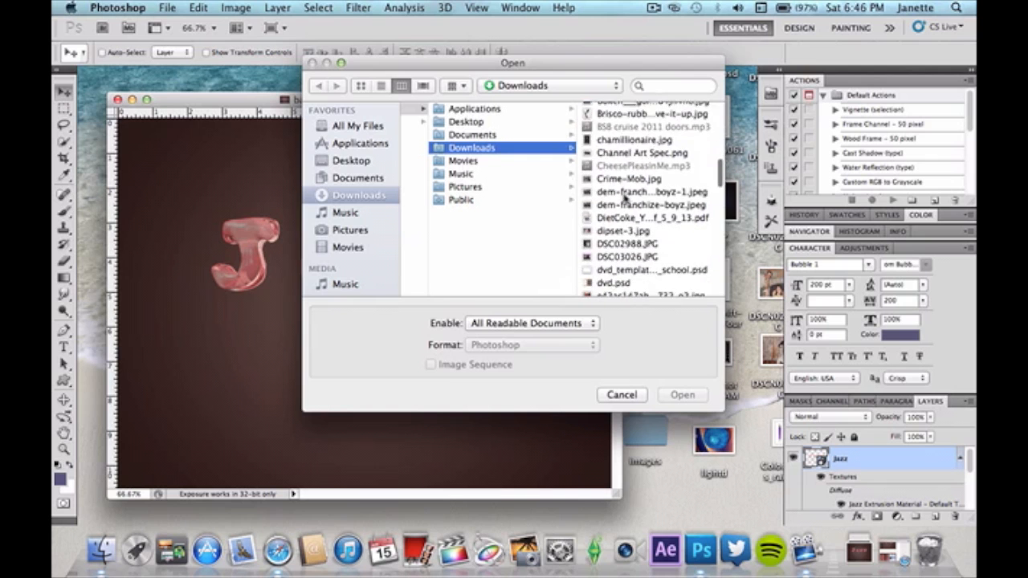
{"action": "scroll", "coordinate": [625, 197], "scroll_direction": "down", "scroll_amount": 4}
{"action": "scroll", "coordinate": [625, 198], "scroll_direction": "down", "scroll_amount": 5}
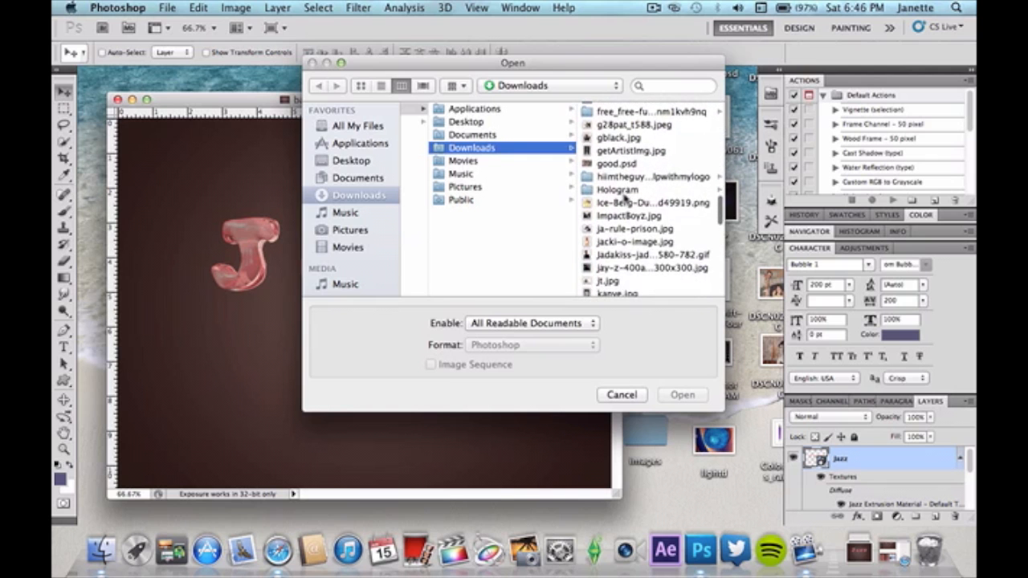
{"action": "scroll", "coordinate": [625, 198], "scroll_direction": "down", "scroll_amount": 7}
{"action": "scroll", "coordinate": [625, 197], "scroll_direction": "down", "scroll_amount": 12}
{"action": "scroll", "coordinate": [625, 197], "scroll_direction": "down", "scroll_amount": 3}
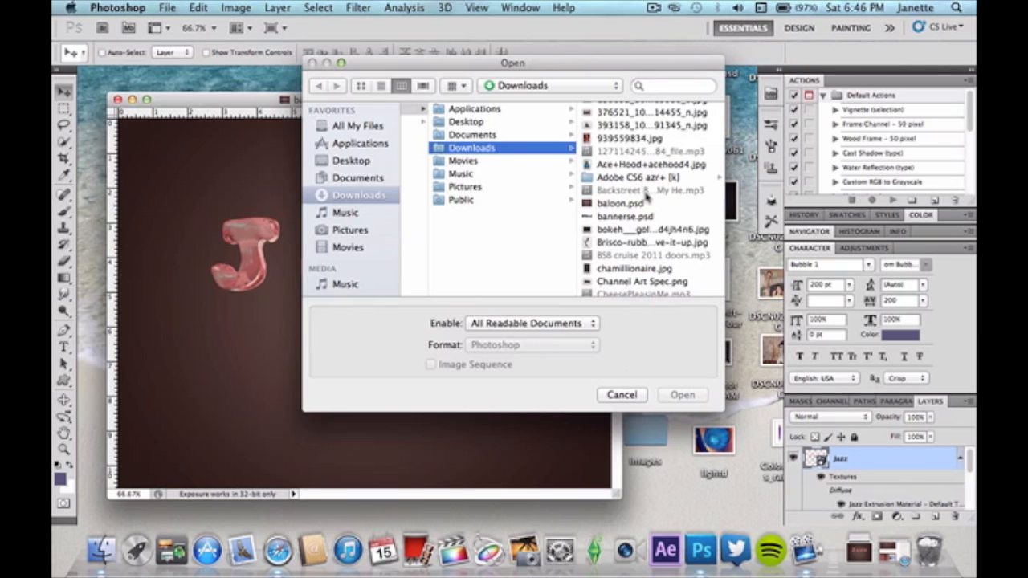
{"action": "left_click", "coordinate": [649, 242]}
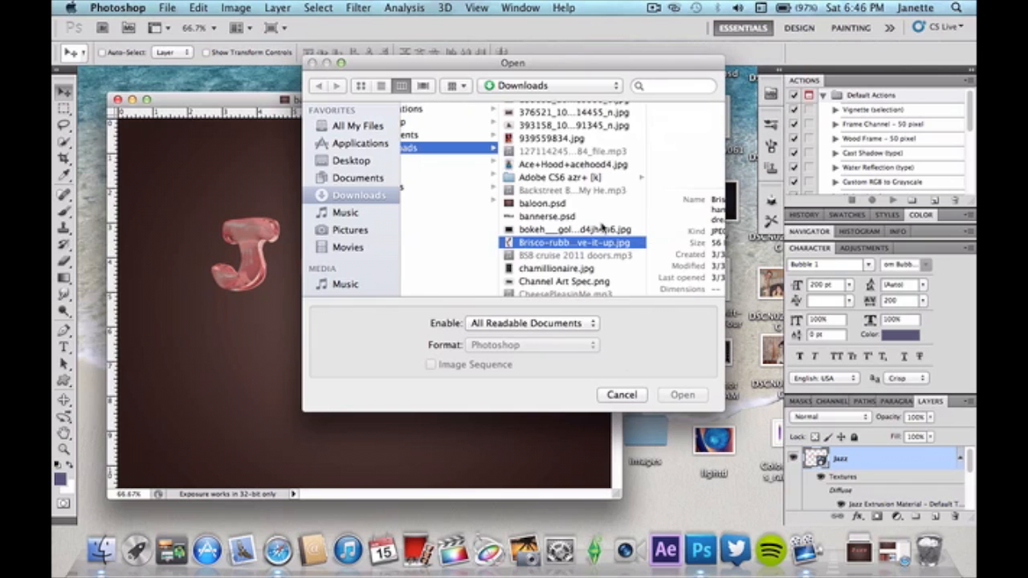
{"action": "left_click", "coordinate": [560, 232]}
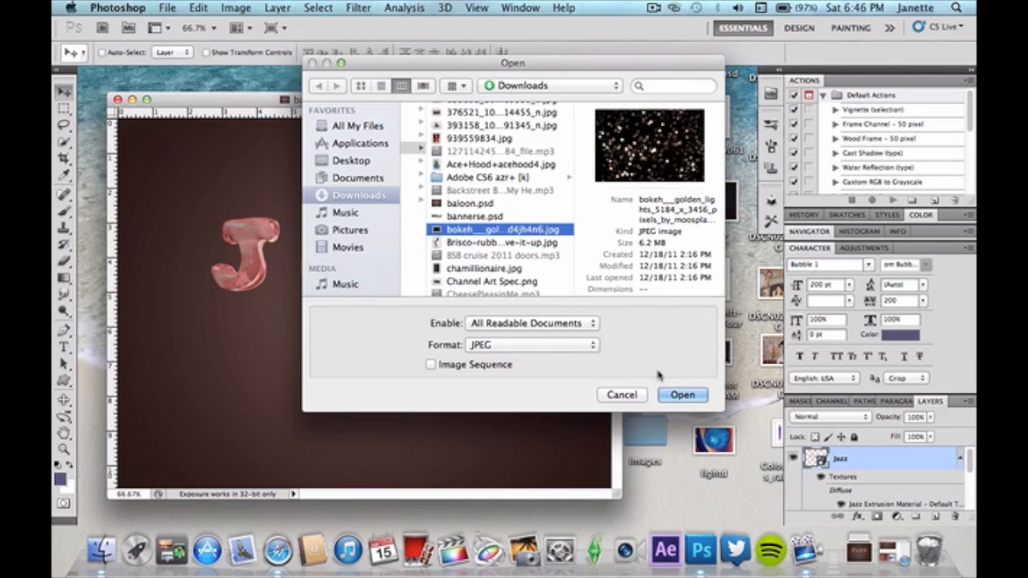
{"action": "left_click", "coordinate": [683, 395]}
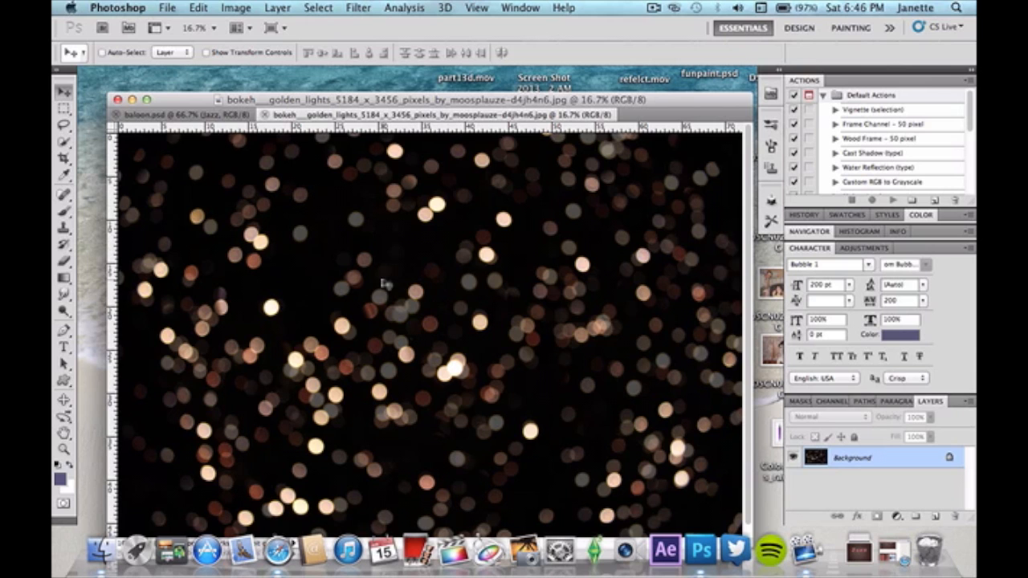
Step: Cut the entire bokeh image to the clipboard and close its file without saving
{"action": "key", "text": "super+a"}
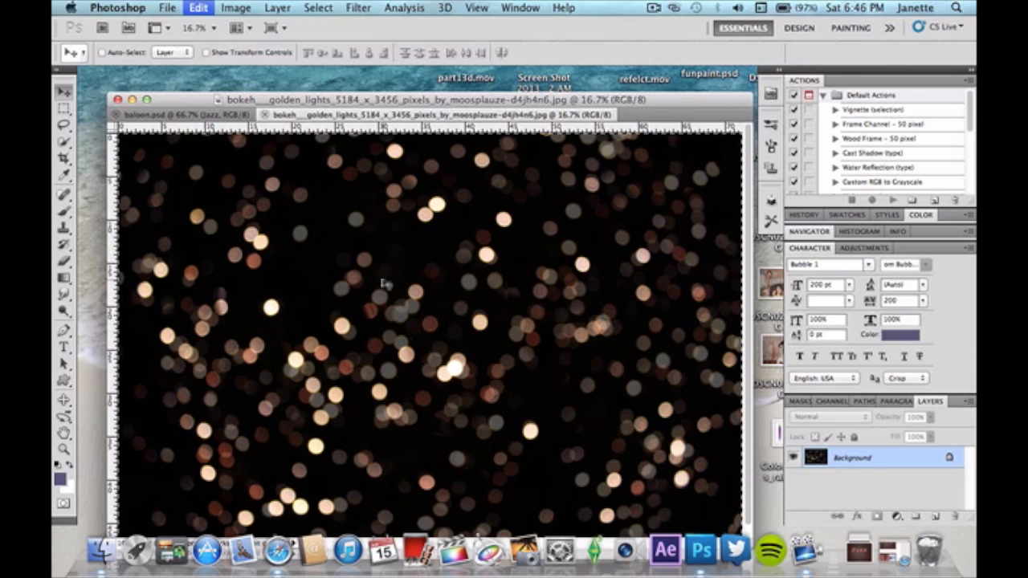
{"action": "key", "text": "super+BackSpace"}
{"action": "left_click", "coordinate": [265, 114]}
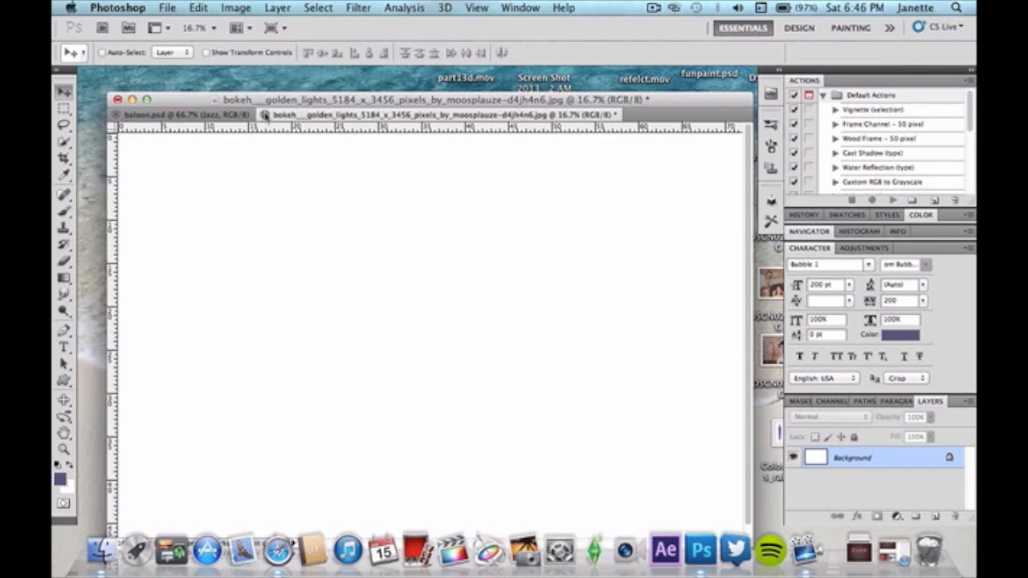
{"action": "left_click", "coordinate": [492, 213]}
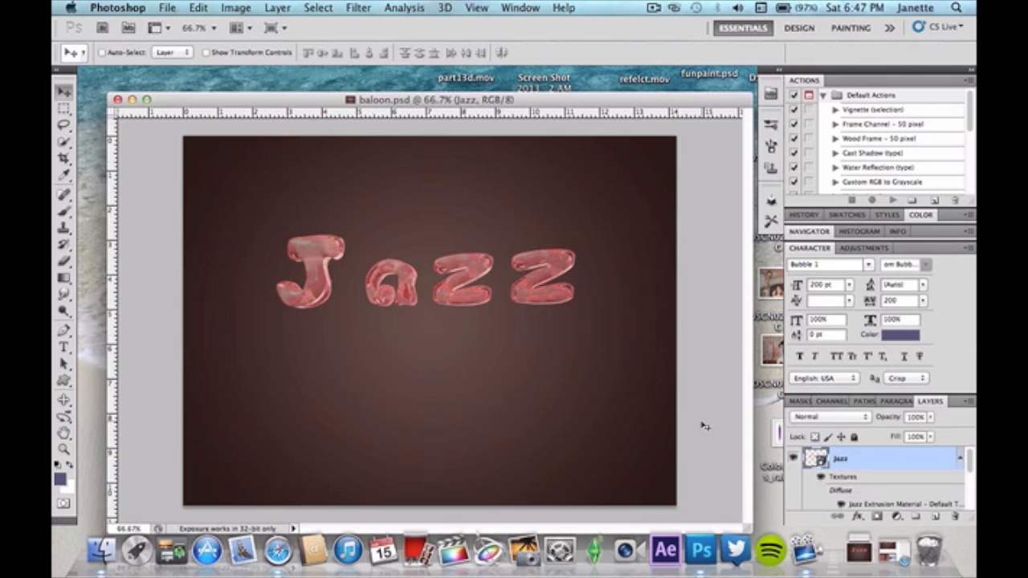
Step: Paste the bokeh image into baloon.psd as a new layer directly above Layer 0
{"action": "scroll", "coordinate": [851, 494], "scroll_direction": "down", "scroll_amount": 5}
{"action": "left_click", "coordinate": [863, 474]}
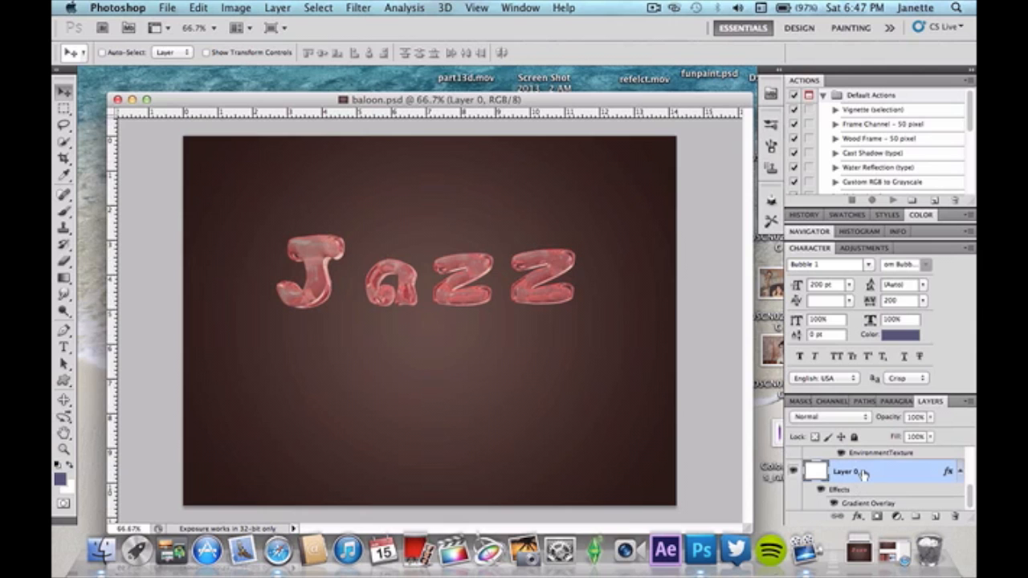
{"action": "key", "text": "ctrl+v"}
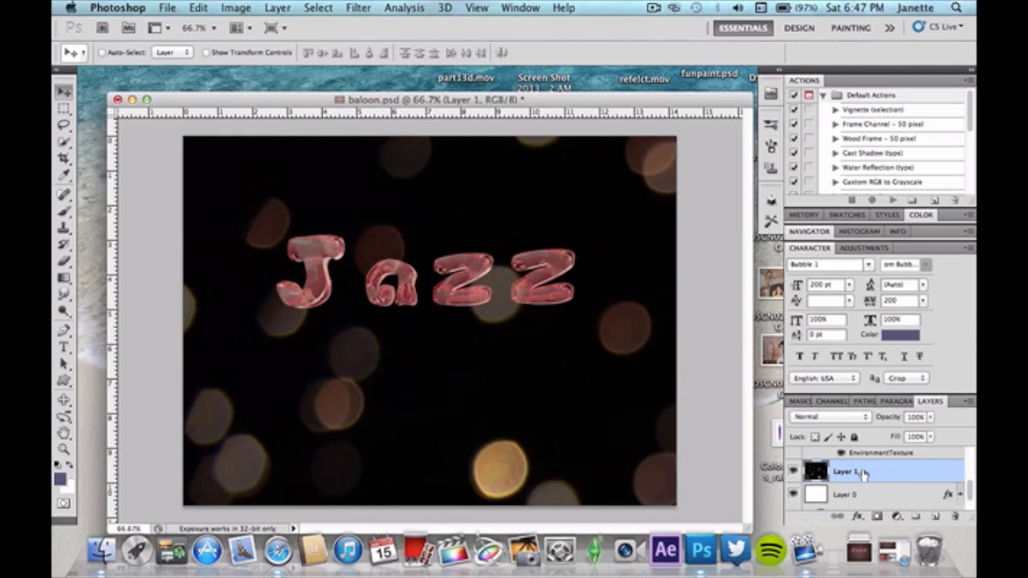
Step: Scale the pasted bokeh layer down with Free Transform, keeping its top-left corner fixed, until it just covers the canvas
{"action": "key", "text": "ctrl+t"}
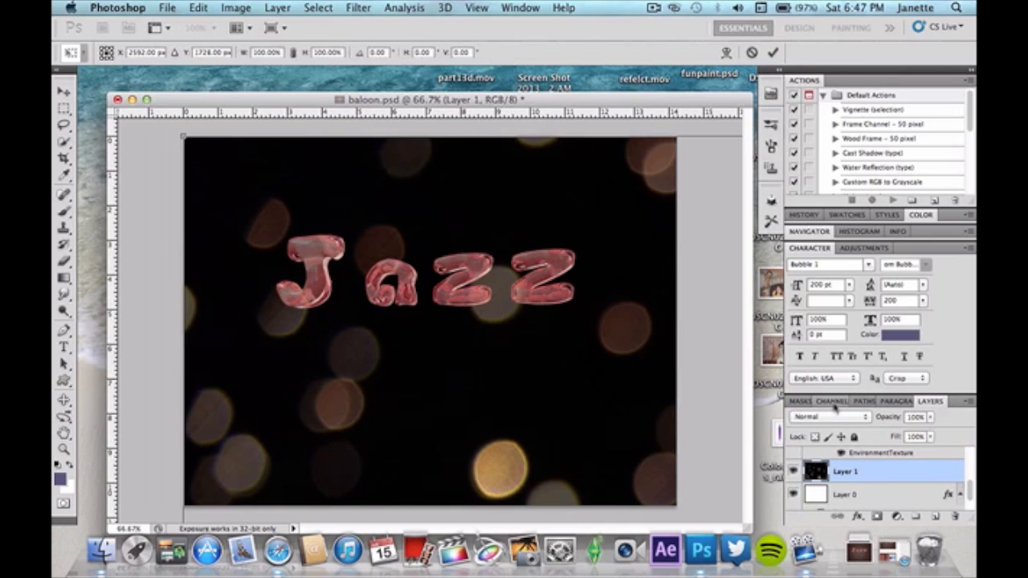
{"action": "left_click", "coordinate": [808, 231]}
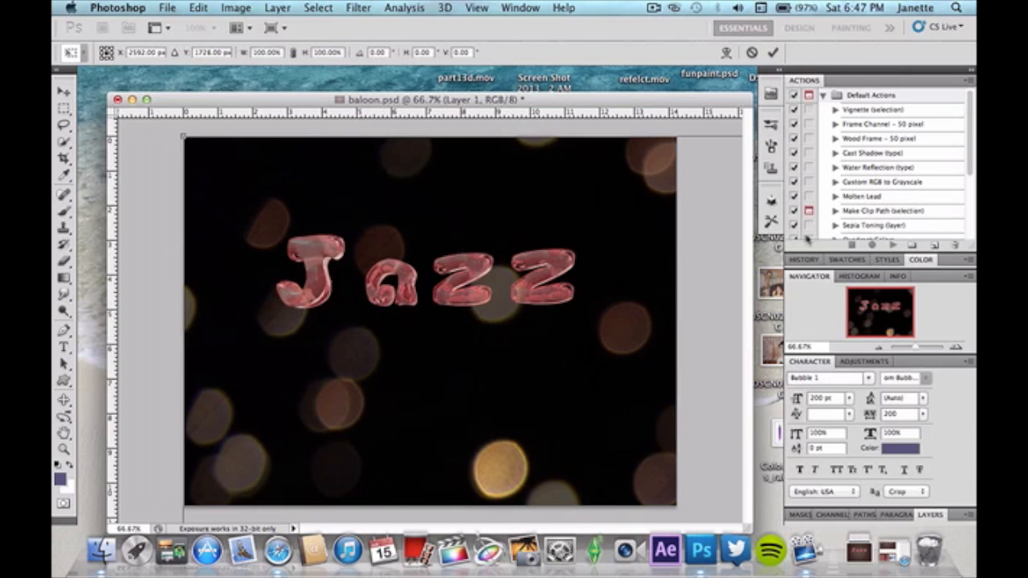
{"action": "left_click", "coordinate": [880, 348]}
{"action": "left_click", "coordinate": [880, 347]}
{"action": "left_click", "coordinate": [880, 348]}
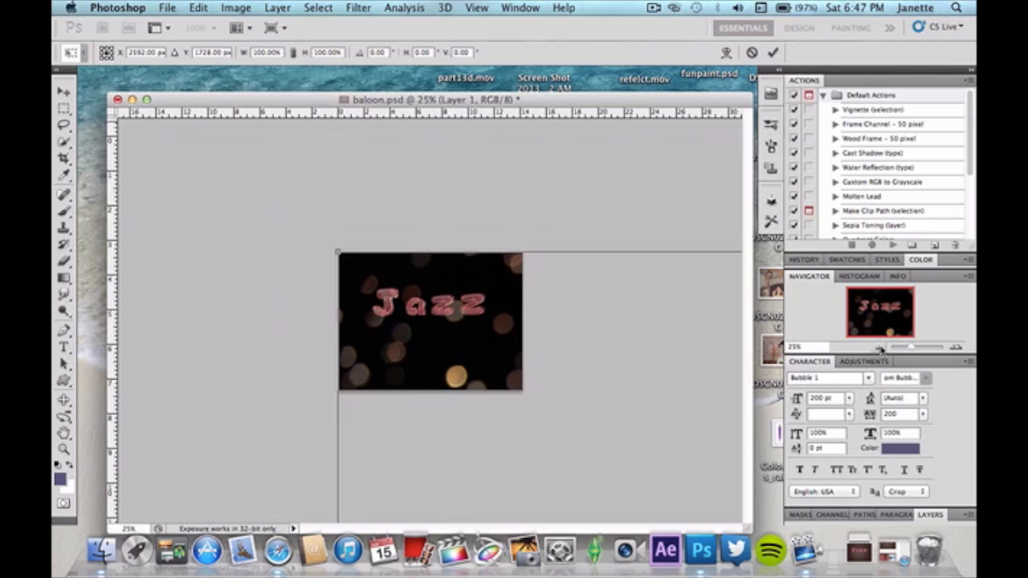
{"action": "left_click", "coordinate": [880, 348]}
{"action": "left_click", "coordinate": [880, 347]}
{"action": "left_click", "coordinate": [880, 347]}
{"action": "left_click", "coordinate": [880, 348]}
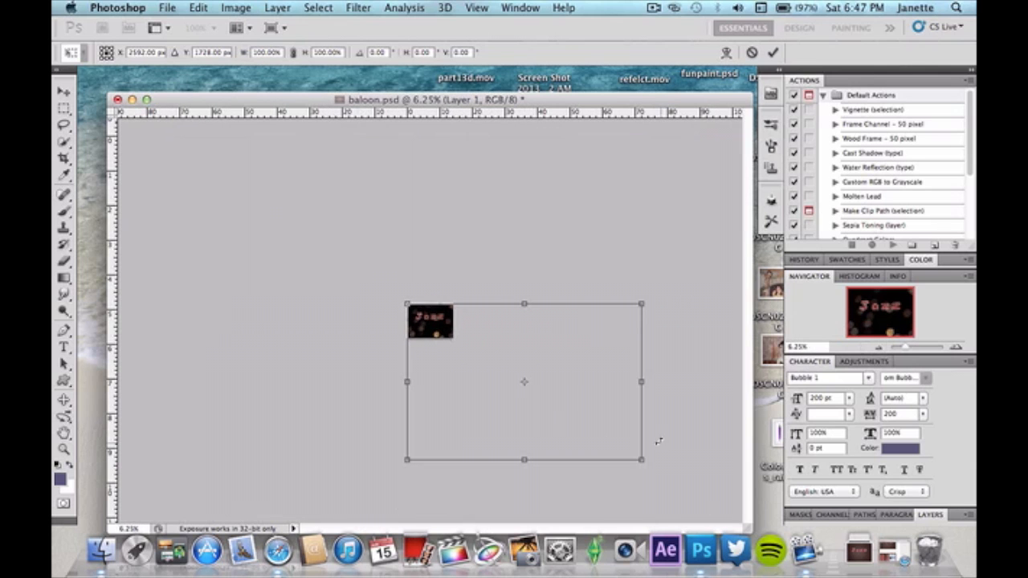
{"action": "left_click_drag", "start_coordinate": [640, 462], "coordinate": [451, 345]}
{"action": "key", "text": "Return"}
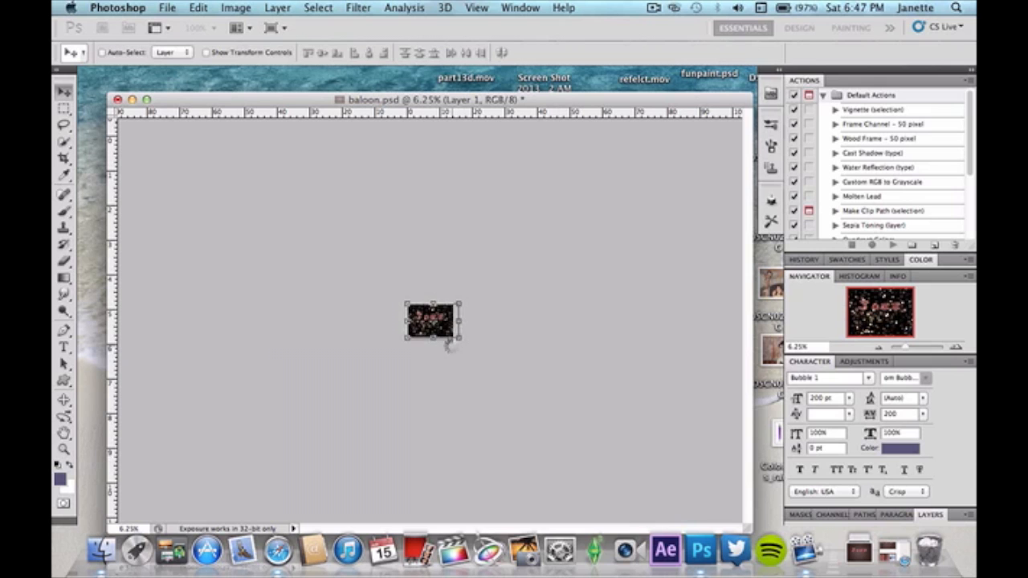
Step: Set the bokeh layer's blend mode to Color Dodge and its opacity to 75%
{"action": "left_click", "coordinate": [956, 349]}
{"action": "left_click", "coordinate": [956, 349]}
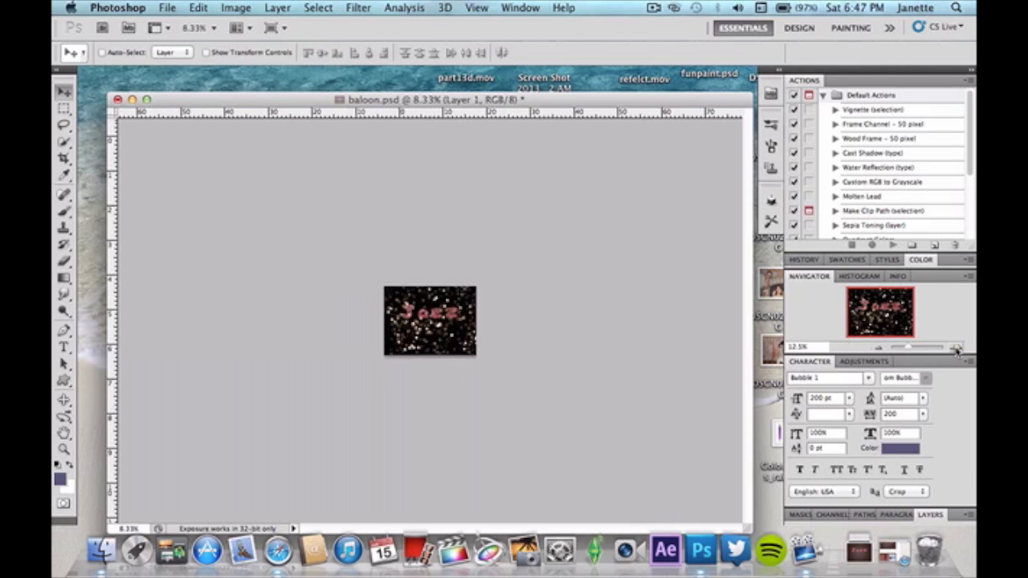
{"action": "left_click", "coordinate": [957, 350]}
{"action": "left_click", "coordinate": [957, 349]}
{"action": "left_click", "coordinate": [956, 349]}
{"action": "left_click", "coordinate": [957, 349]}
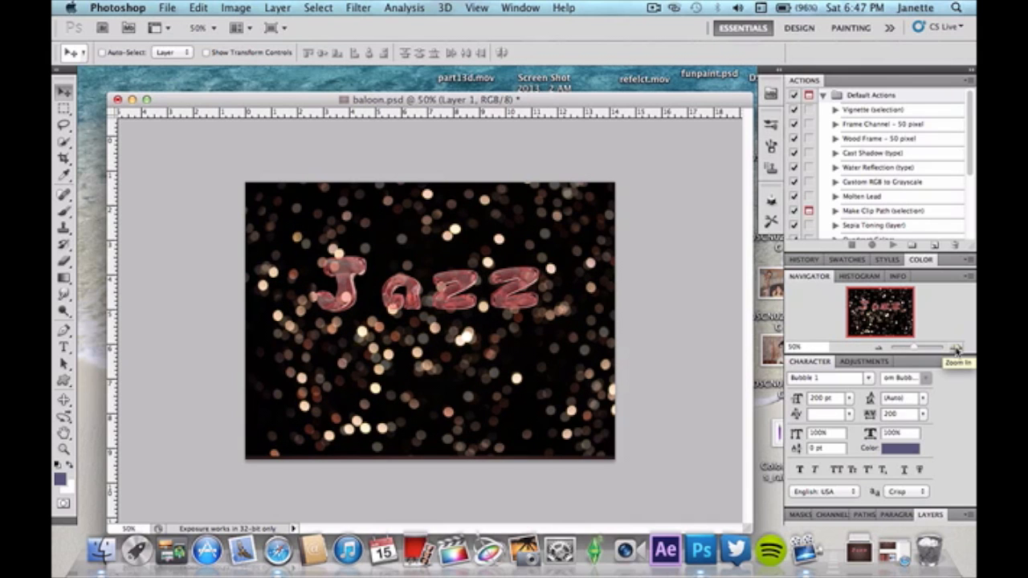
{"action": "left_click", "coordinate": [932, 515]}
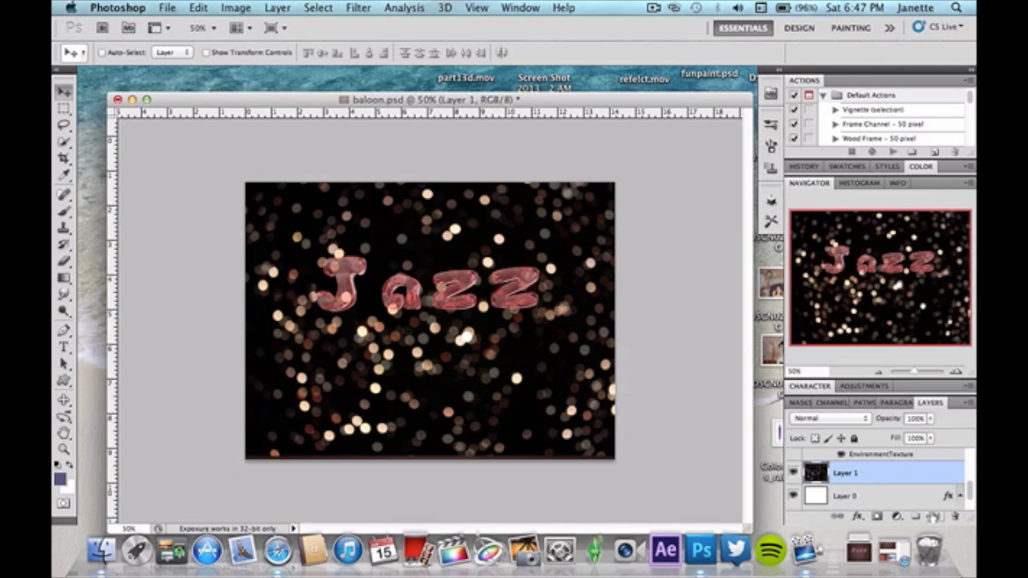
{"action": "left_click", "coordinate": [843, 424]}
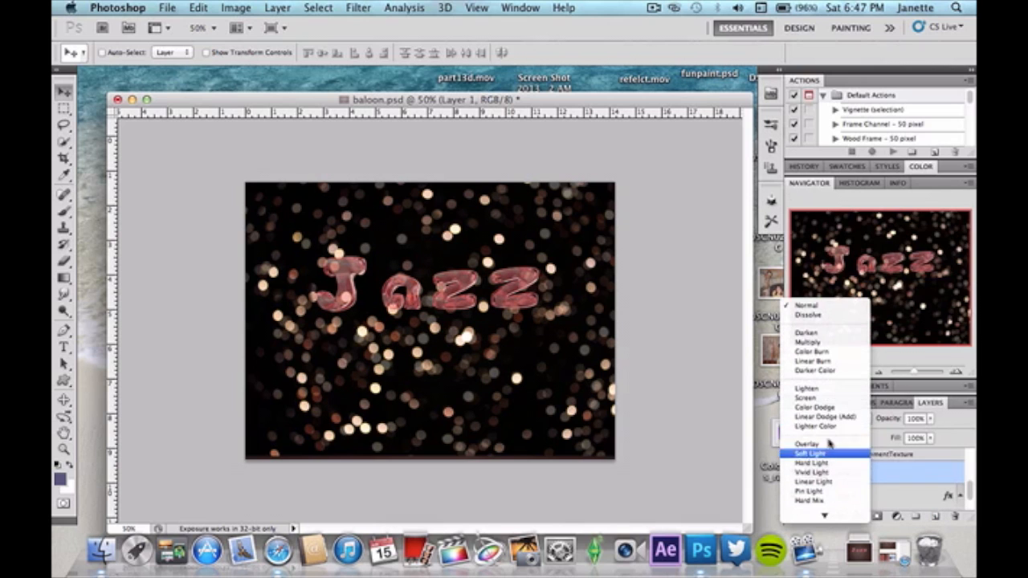
{"action": "left_click", "coordinate": [830, 408]}
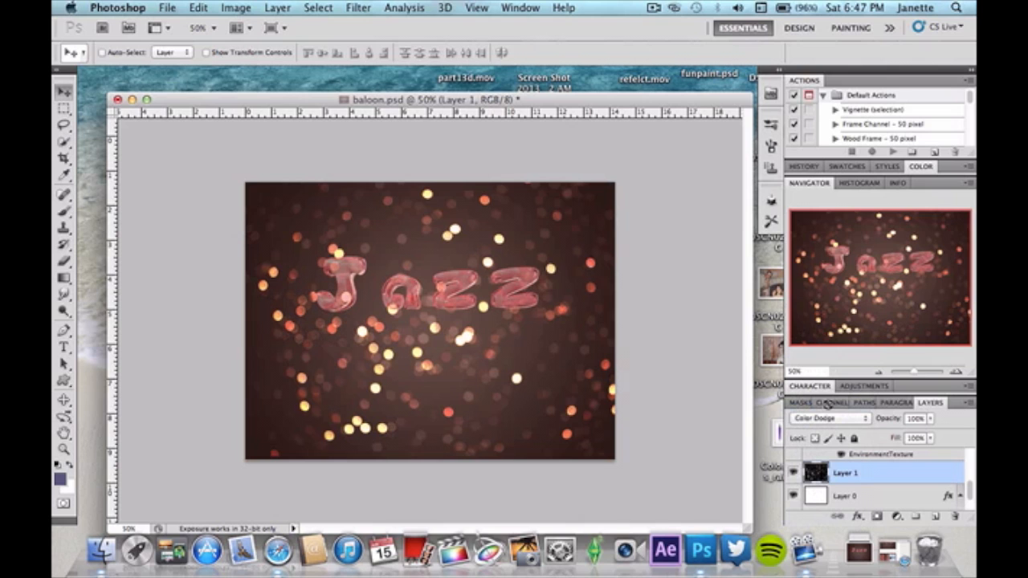
{"action": "left_click", "coordinate": [931, 418]}
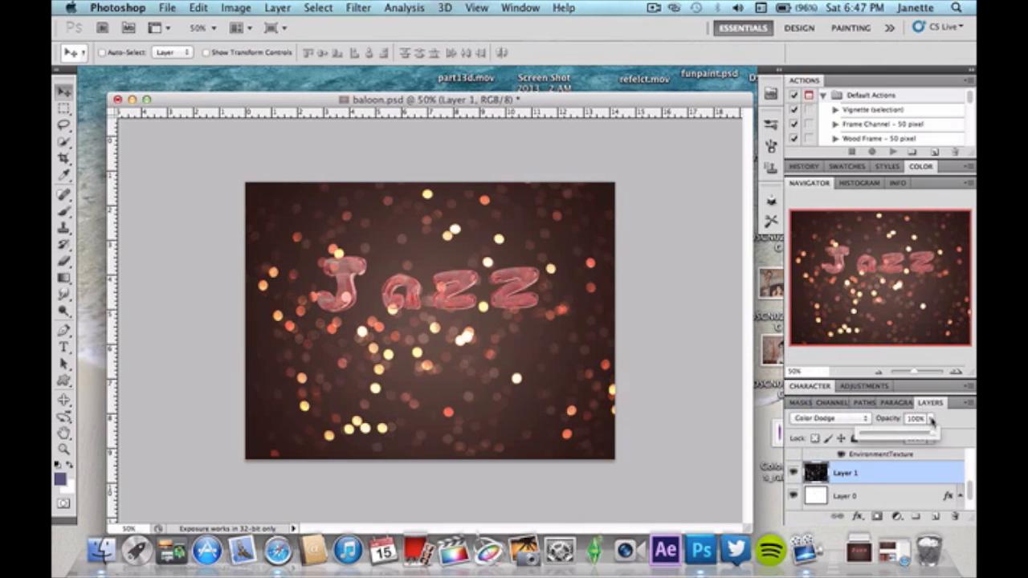
{"action": "left_click_drag", "start_coordinate": [932, 422], "coordinate": [932, 420]}
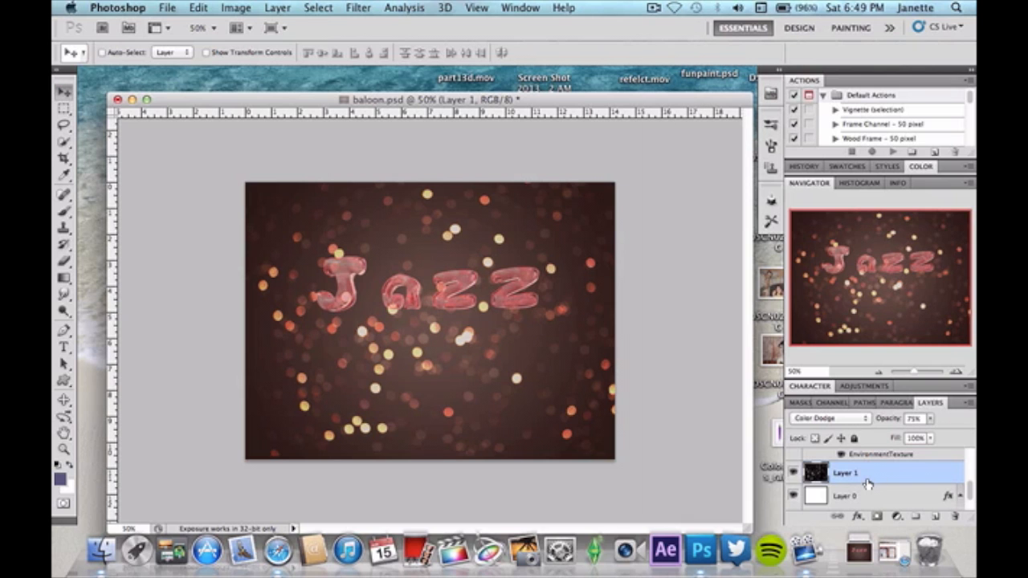
Step: Add an Exposure adjustment layer above the Jazz layer and set its exposure to 0.51
{"action": "scroll", "coordinate": [870, 484], "scroll_direction": "up", "scroll_amount": 3}
{"action": "left_click", "coordinate": [883, 464]}
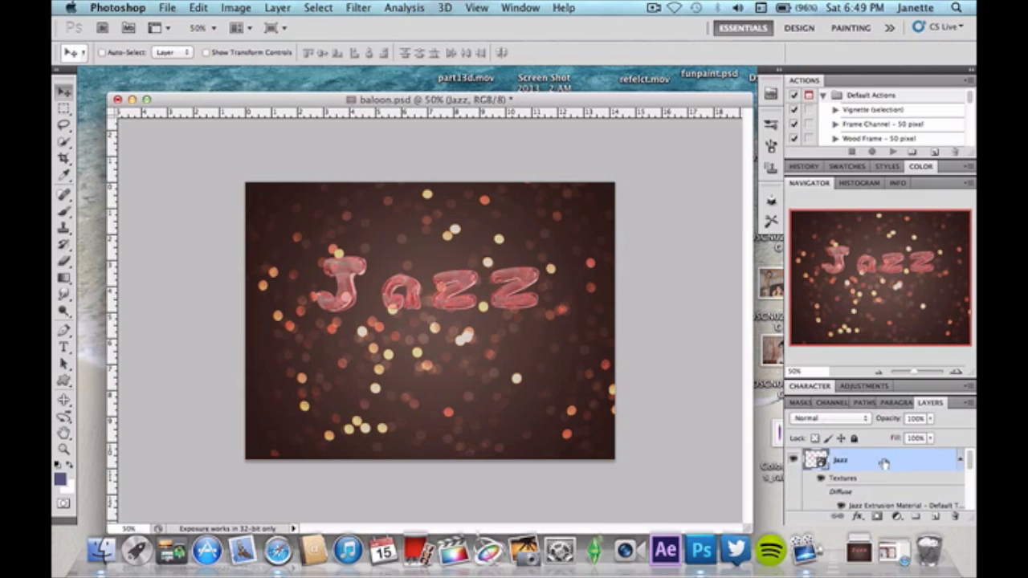
{"action": "left_click", "coordinate": [898, 517]}
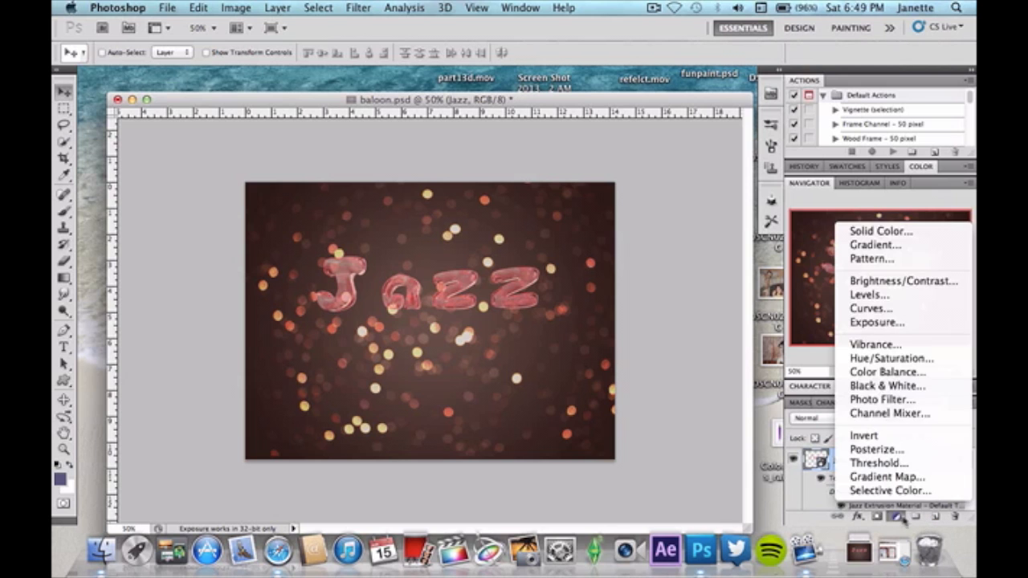
{"action": "left_click", "coordinate": [878, 324]}
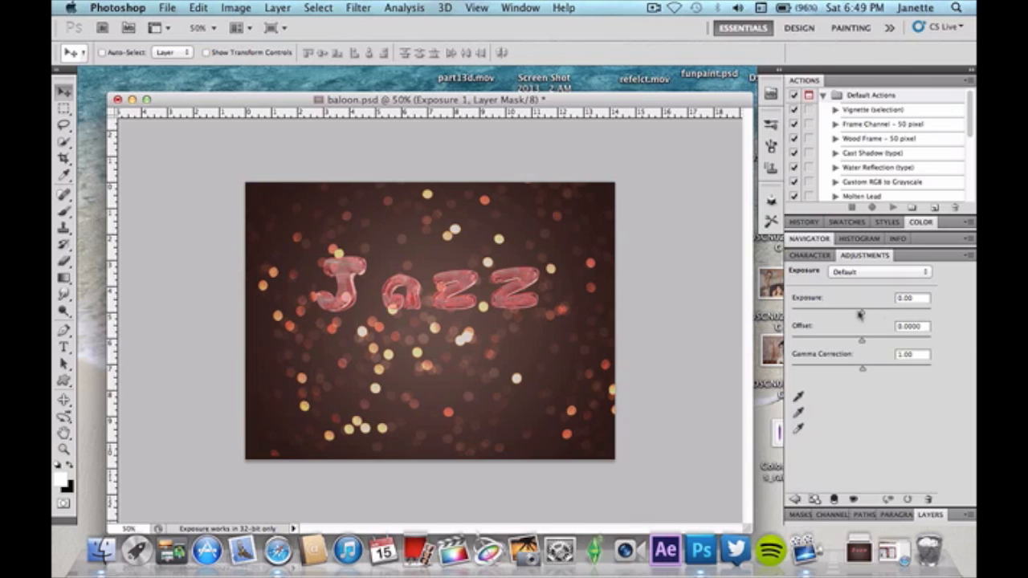
{"action": "left_click", "coordinate": [924, 298]}
{"action": "key", "text": "BackSpace"}
{"action": "type", "text": "0.51"}
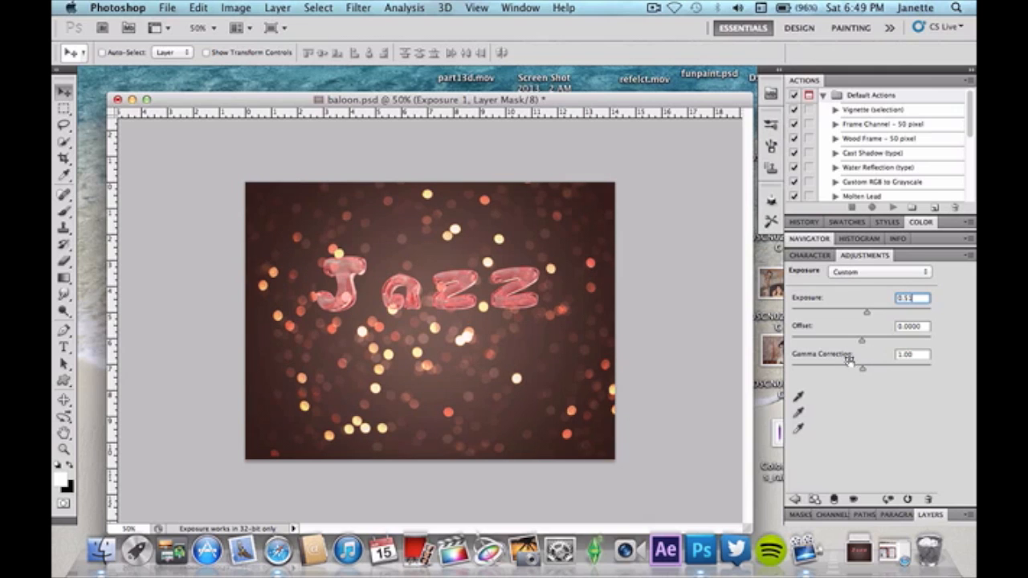
Step: Set the Exposure adjustment's offset to -0.00445
{"action": "left_click", "coordinate": [923, 326]}
{"action": "key", "text": "BackSpace"}
{"action": "key", "text": "BackSpace"}
{"action": "key", "text": "BackSpace"}
{"action": "key", "text": "BackSpace"}
{"action": "key", "text": "BackSpace"}
{"action": "key", "text": "BackSpace"}
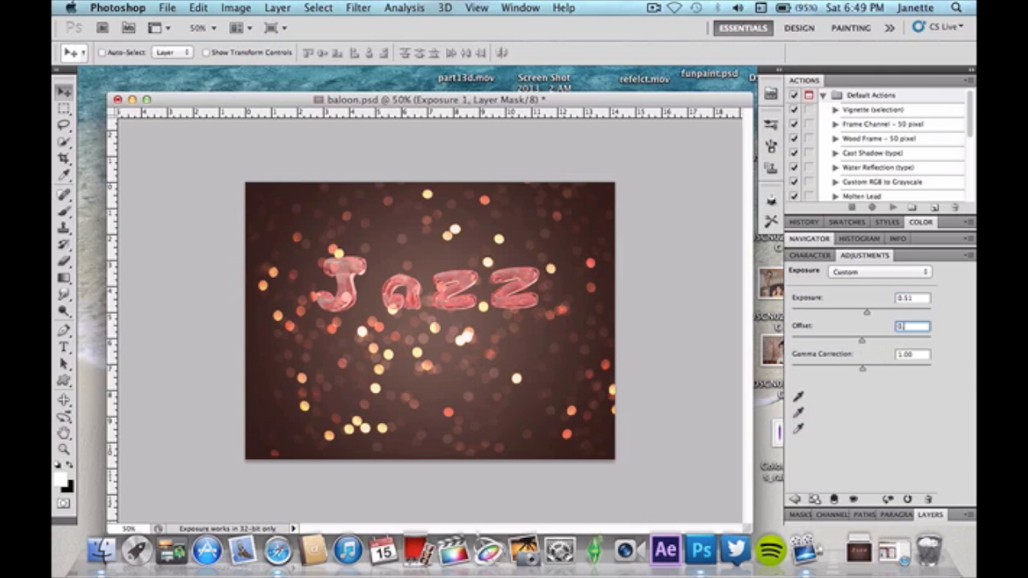
{"action": "type", "text": "-0.00445"}
Step: Set the Exposure adjustment's gamma correction to 1.083 and return to the layer list
{"action": "left_click", "coordinate": [916, 354]}
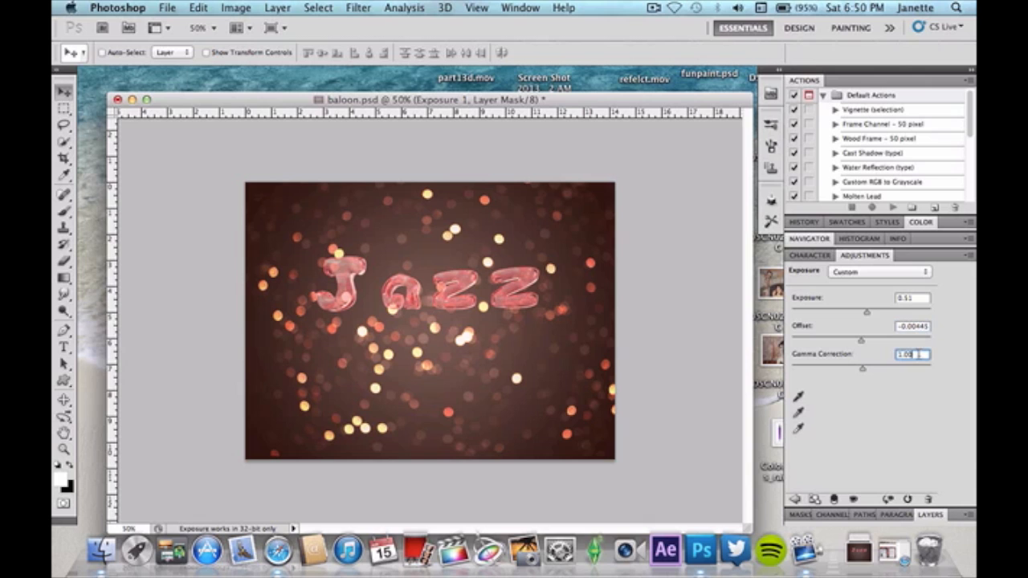
{"action": "type", "text": "1"}
{"action": "type", "text": ".08"}
{"action": "type", "text": "3"}
{"action": "left_click", "coordinate": [930, 514]}
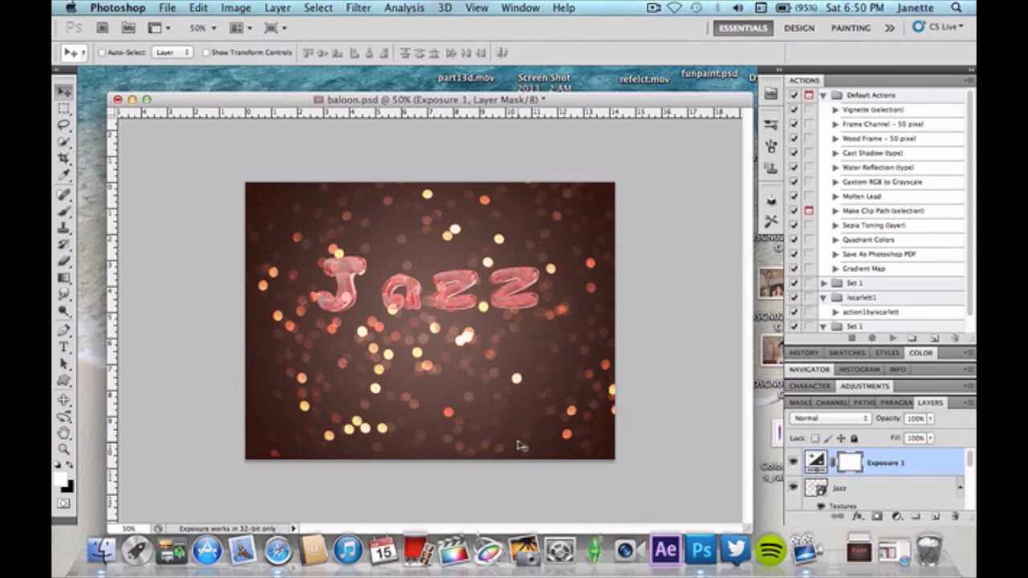
Step: Compare the image with and without the Exposure adjustment, and add a Gradient Map adjustment layer above it
{"action": "left_click", "coordinate": [794, 465]}
{"action": "left_click", "coordinate": [794, 465]}
{"action": "left_click", "coordinate": [895, 516]}
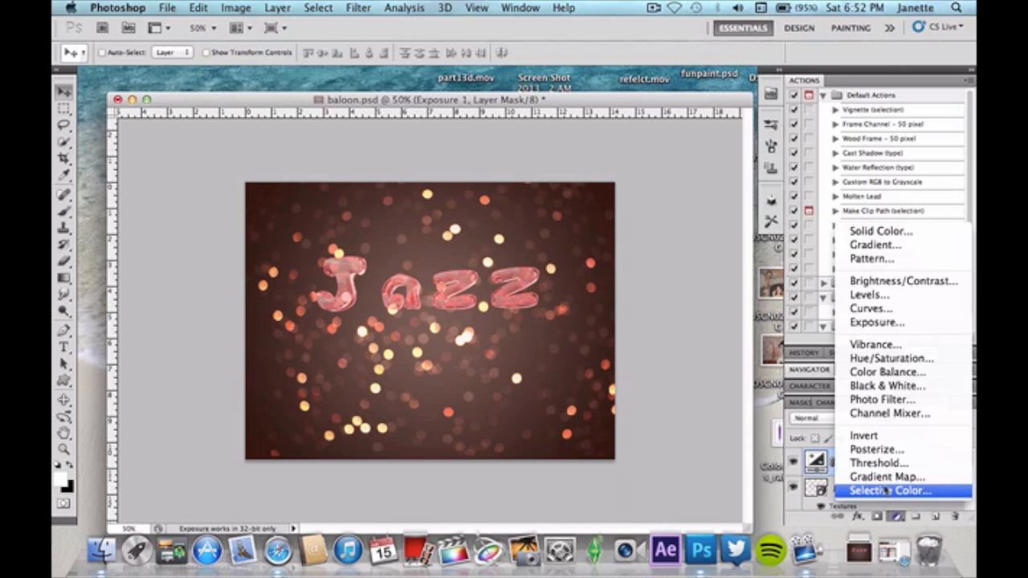
{"action": "left_click", "coordinate": [883, 477]}
Step: Define the Gradient Map's gradient with dark teal #35515c at the start stop and beige #bcb086 at the end stop
{"action": "left_click", "coordinate": [819, 300]}
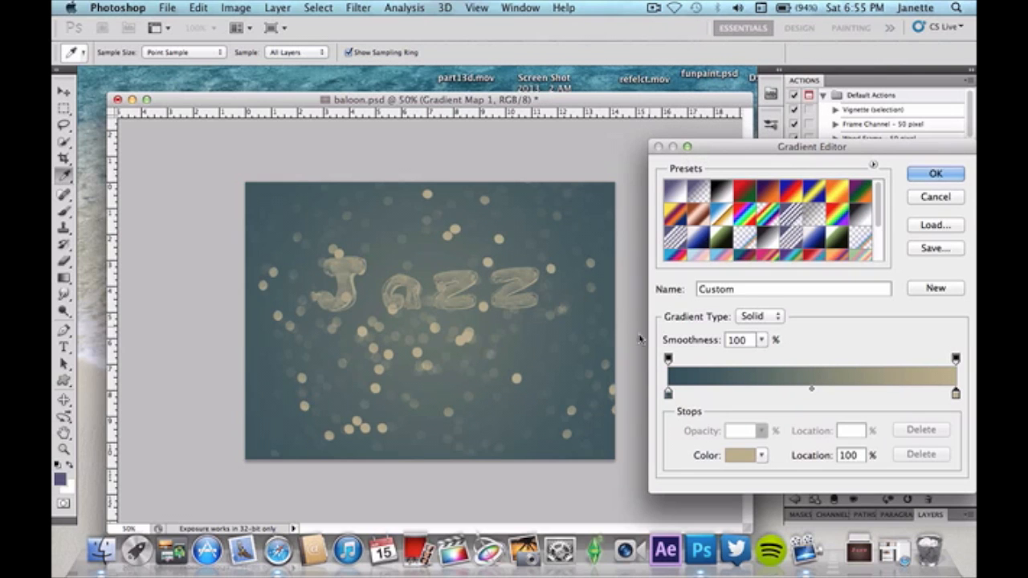
{"action": "left_click", "coordinate": [669, 393]}
{"action": "left_click", "coordinate": [737, 456]}
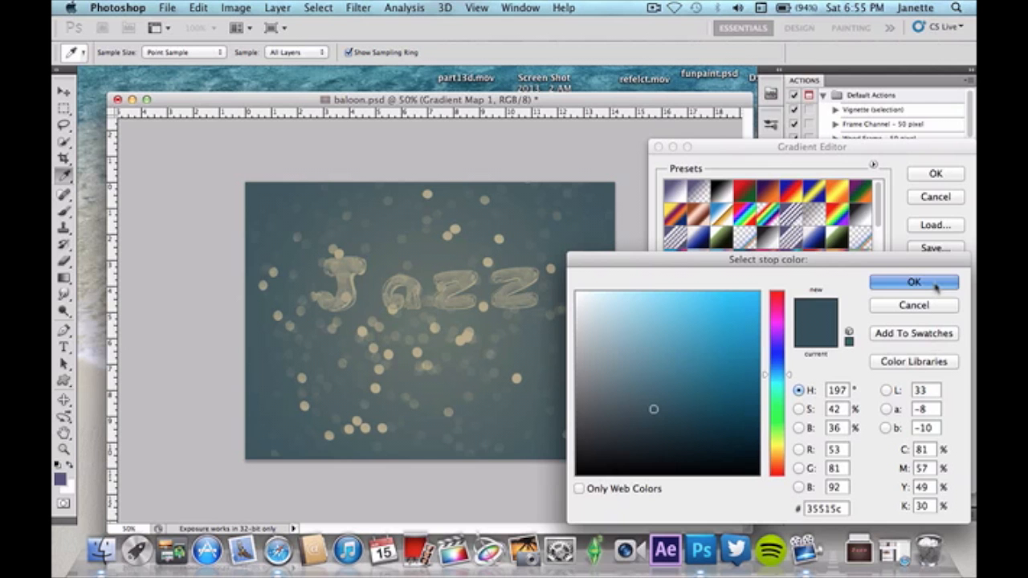
{"action": "left_click", "coordinate": [994, 73]}
{"action": "left_click", "coordinate": [954, 393]}
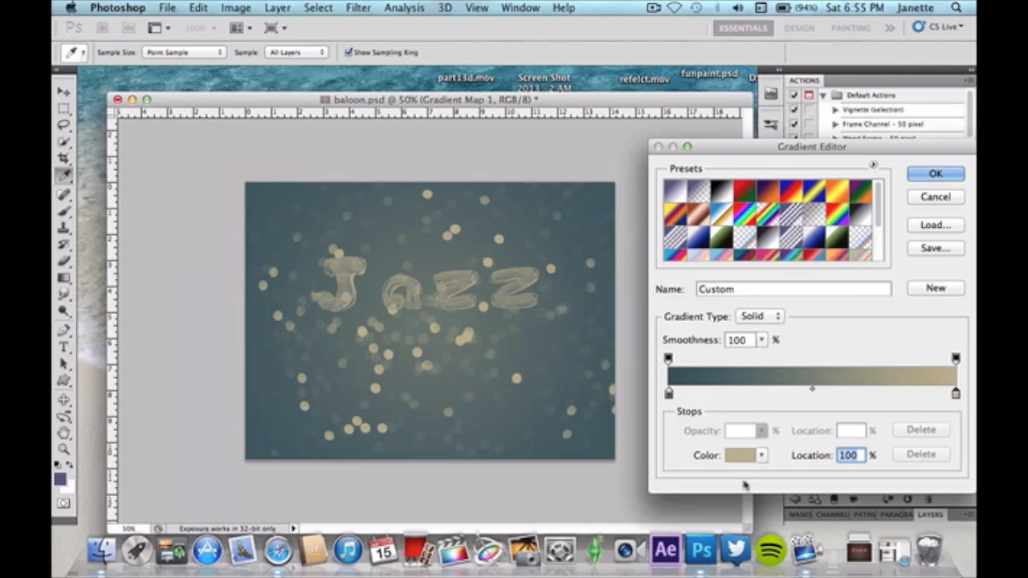
{"action": "left_click", "coordinate": [743, 455]}
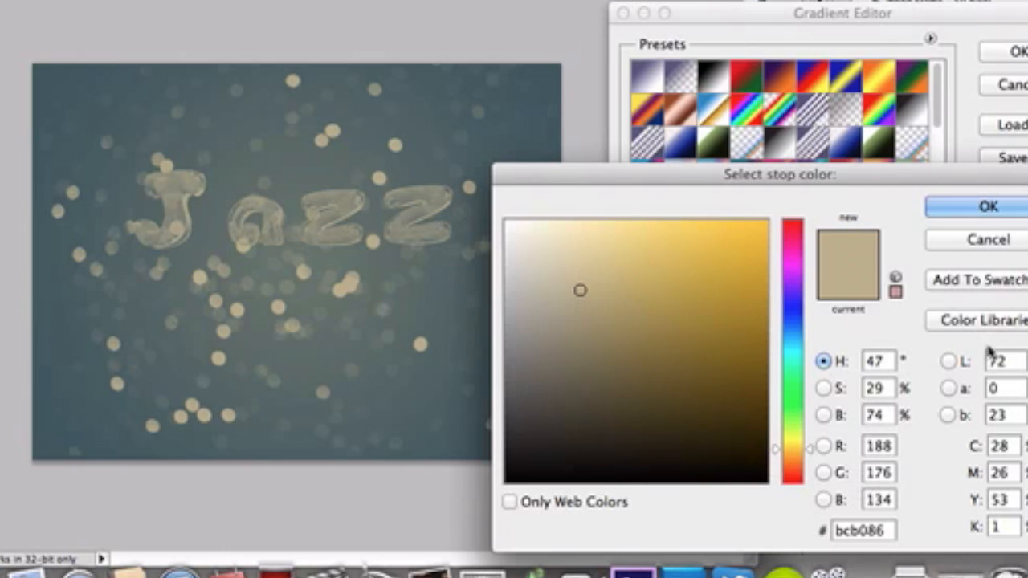
{"action": "left_click", "coordinate": [1002, 208]}
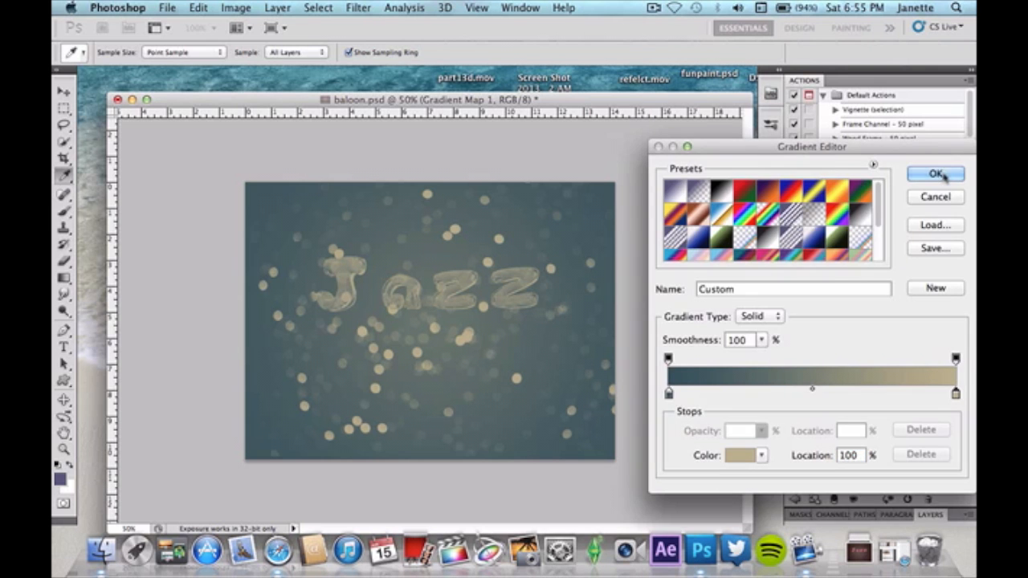
{"action": "left_click", "coordinate": [1016, 52]}
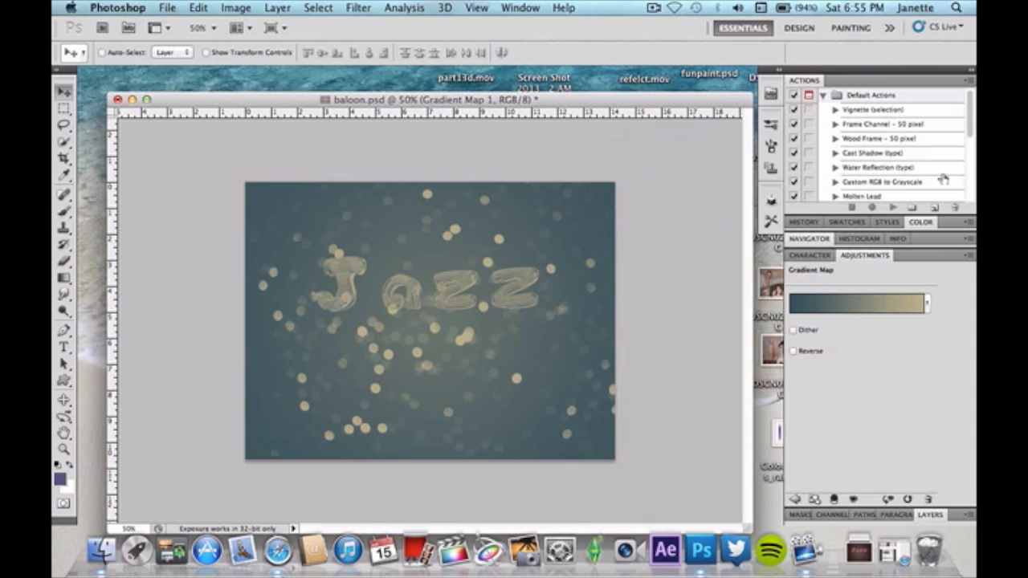
Step: Set the Gradient Map layer's blend mode to Overlay and its opacity to 78%
{"action": "left_click", "coordinate": [935, 515]}
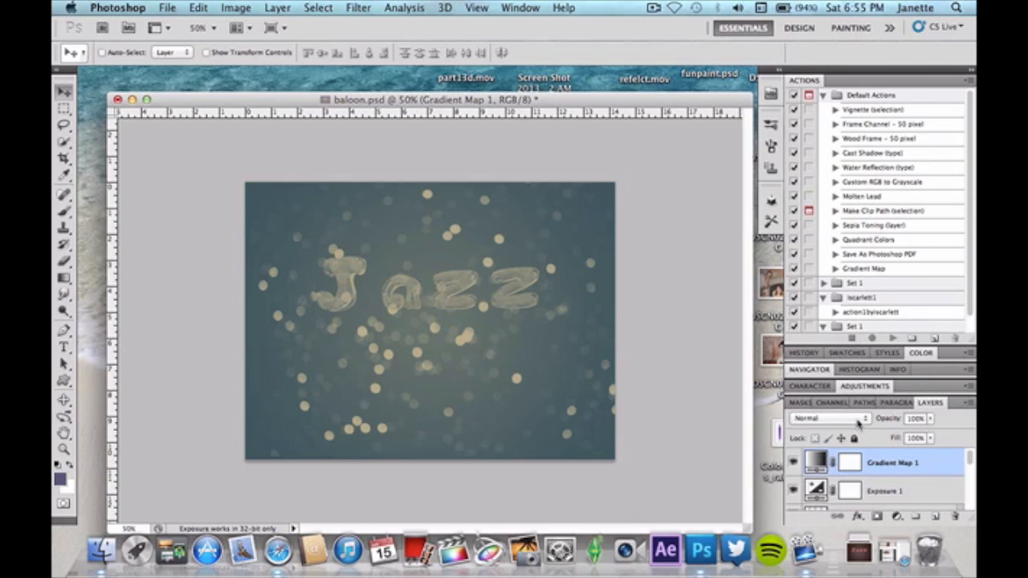
{"action": "left_click", "coordinate": [857, 421]}
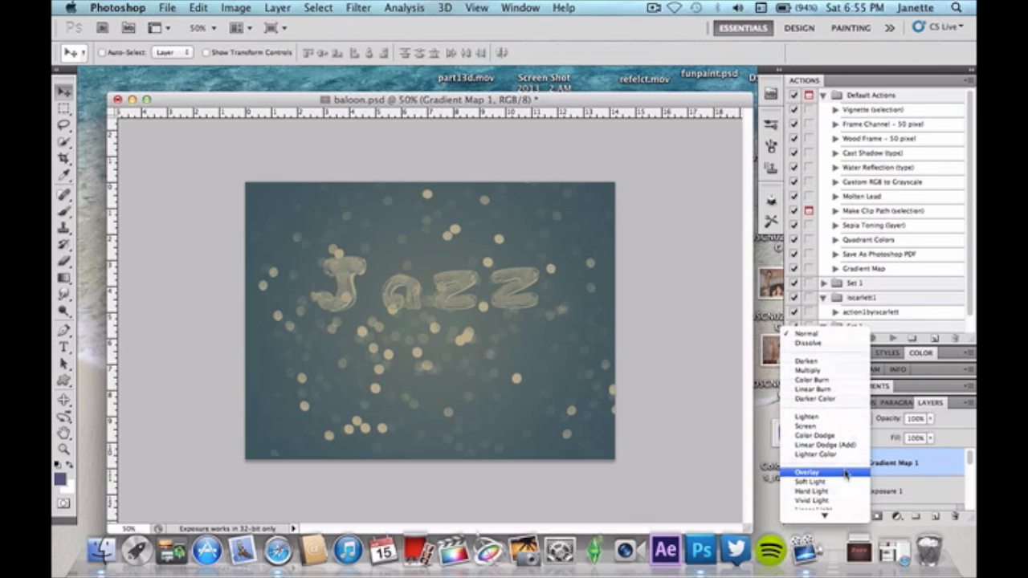
{"action": "left_click", "coordinate": [850, 467]}
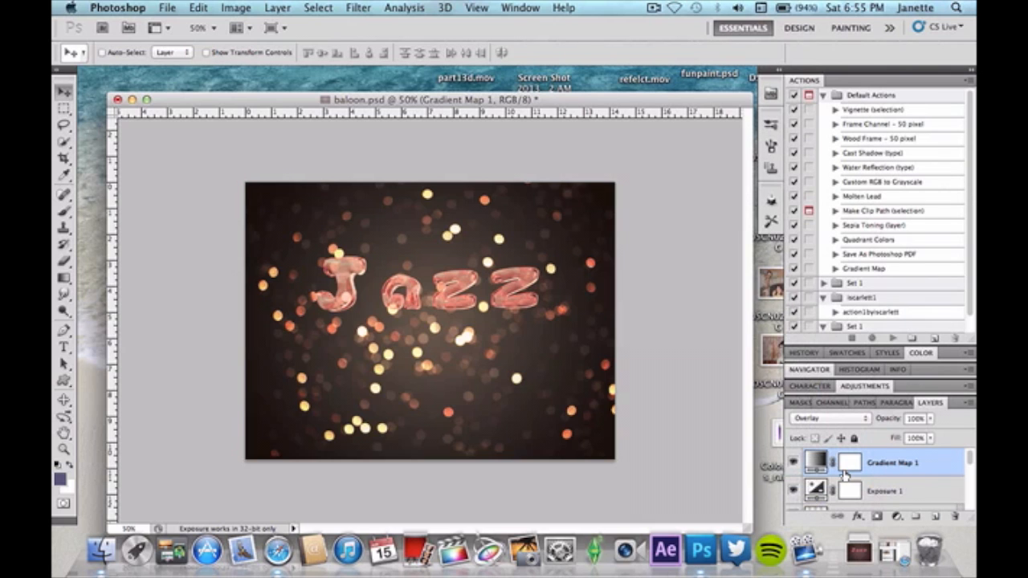
{"action": "left_click", "coordinate": [930, 420]}
{"action": "left_click_drag", "start_coordinate": [933, 426], "coordinate": [930, 426]}
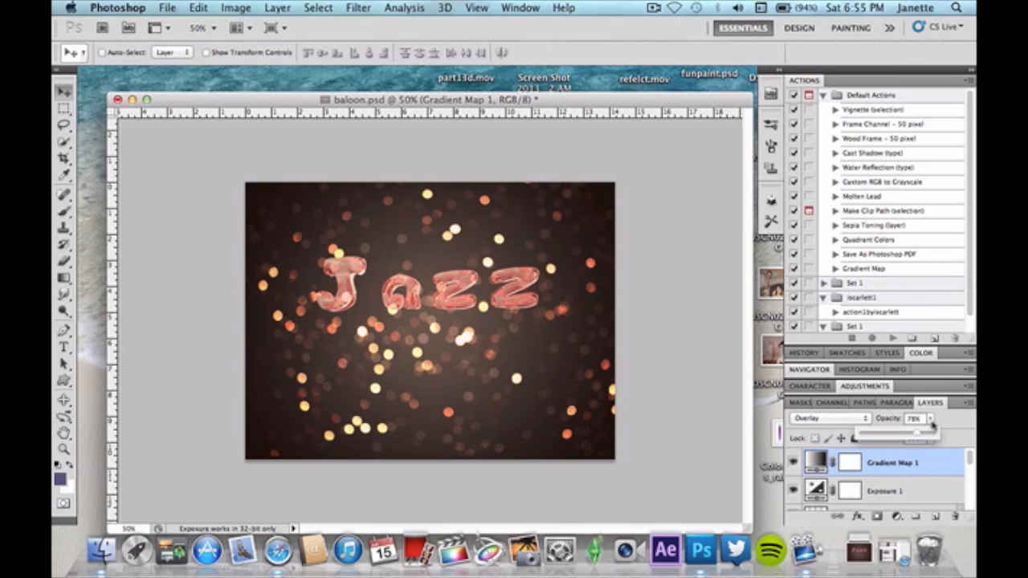